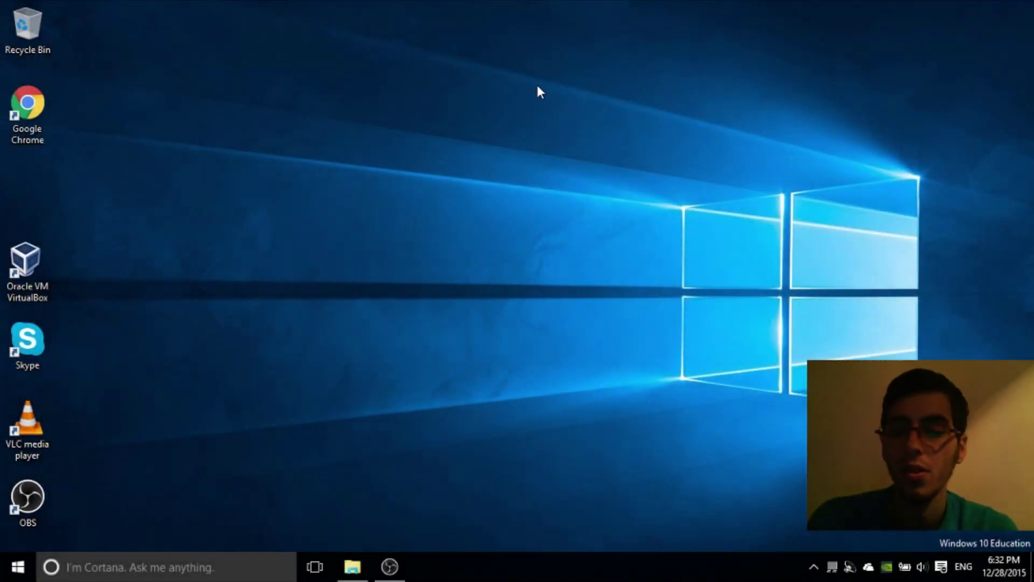
# Search 'thic p' for This PC and open its Properties, then Advanced system settings
pyautogui.click(219, 555)
pyautogui.write('thic pc')
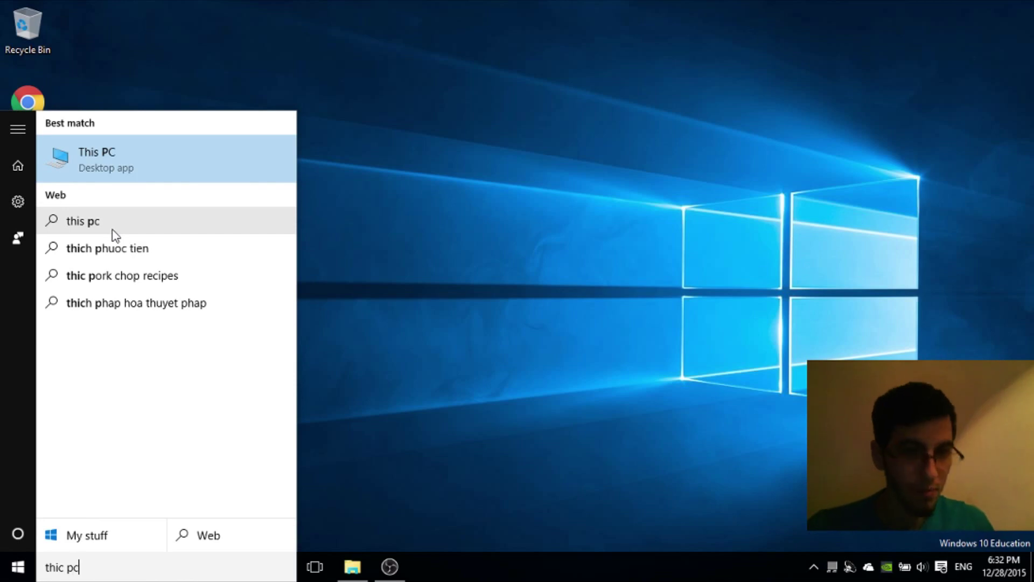
pyautogui.rightClick(163, 160)
pyautogui.click(227, 276)
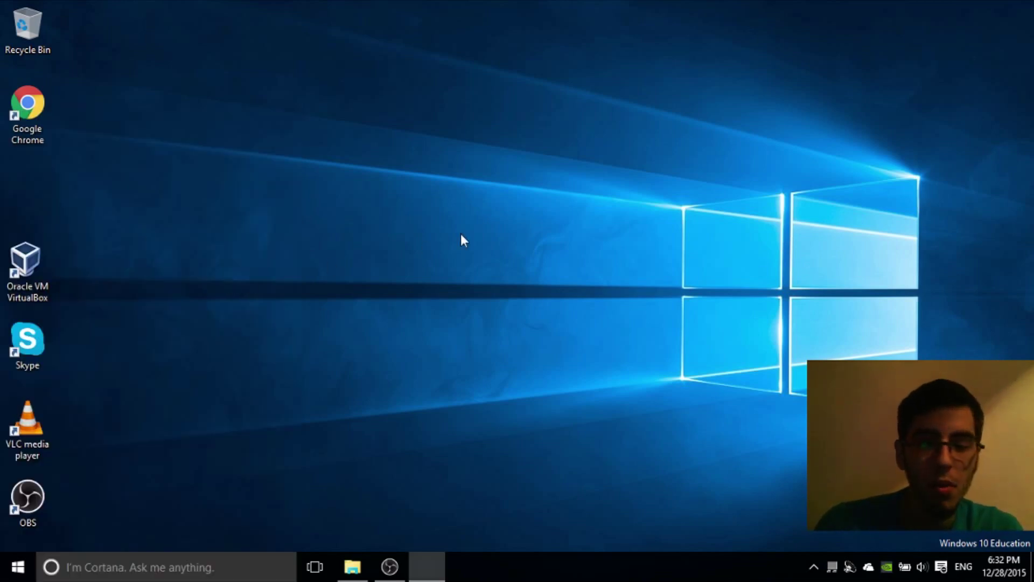
pyautogui.click(98, 178)
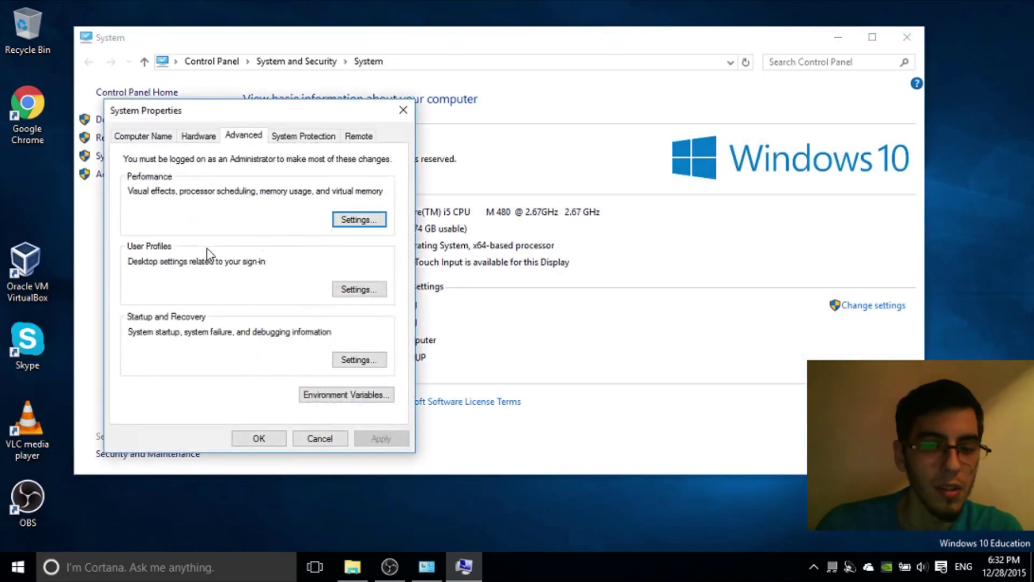
pyautogui.moveTo(264, 100); pyautogui.dragTo(483, 54)
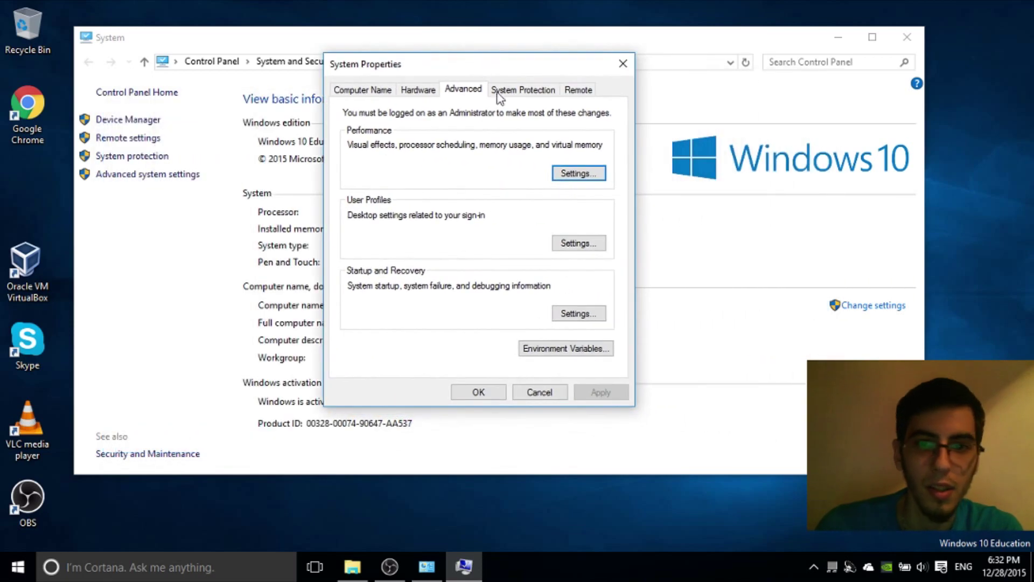
pyautogui.moveTo(399, 69); pyautogui.dragTo(327, 82)
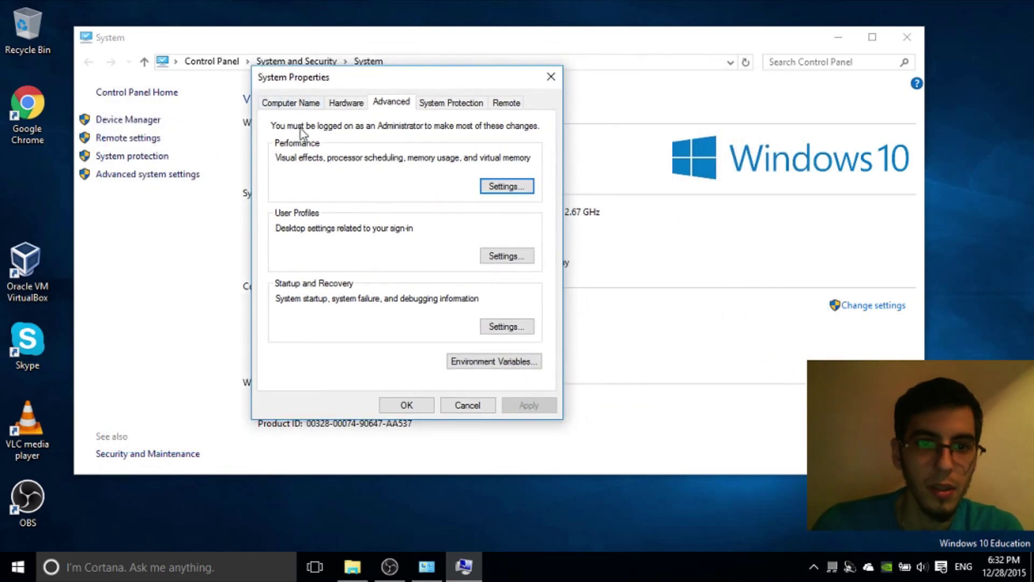
# Set visual effects to 'Adjust for best performance' and apply the change
pyautogui.click(492, 188)
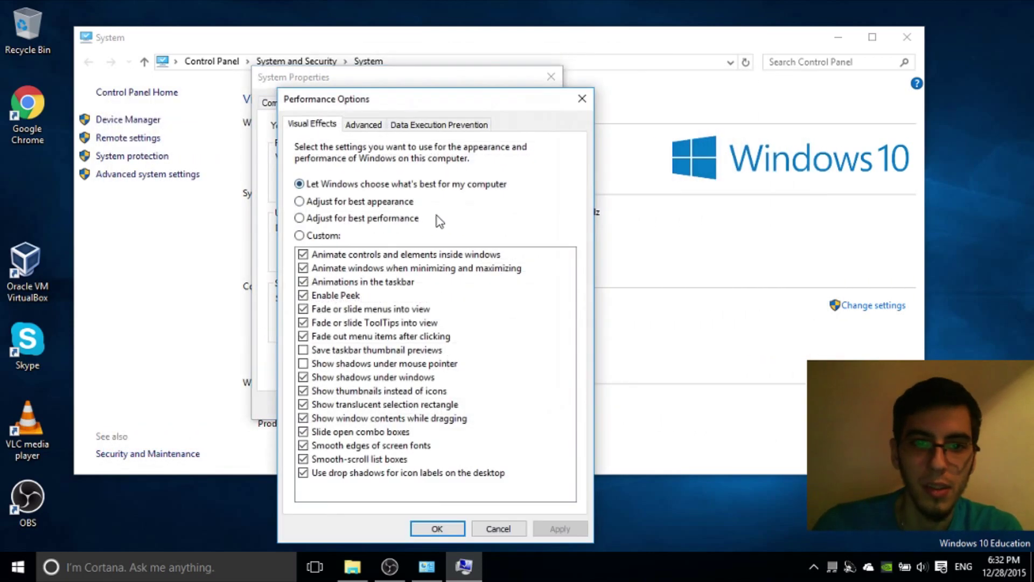
pyautogui.click(316, 220)
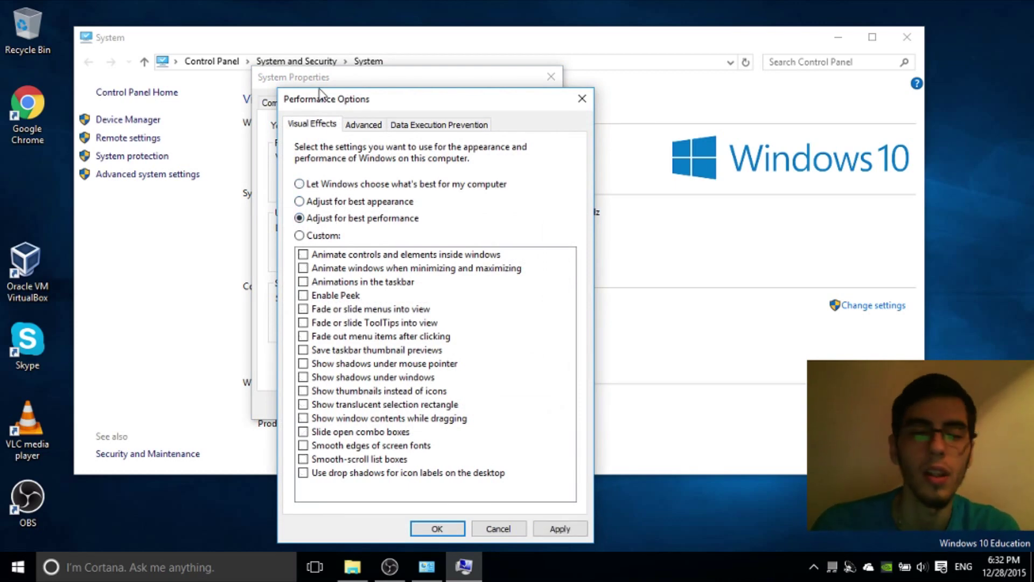
pyautogui.moveTo(406, 107); pyautogui.dragTo(500, 99)
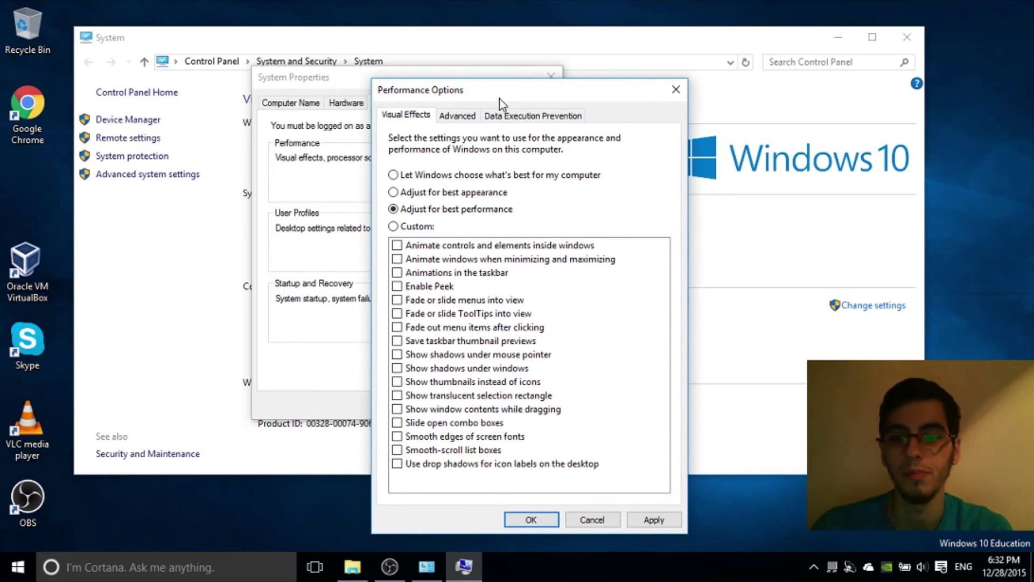
pyautogui.moveTo(497, 95); pyautogui.dragTo(510, 67)
pyautogui.click(667, 493)
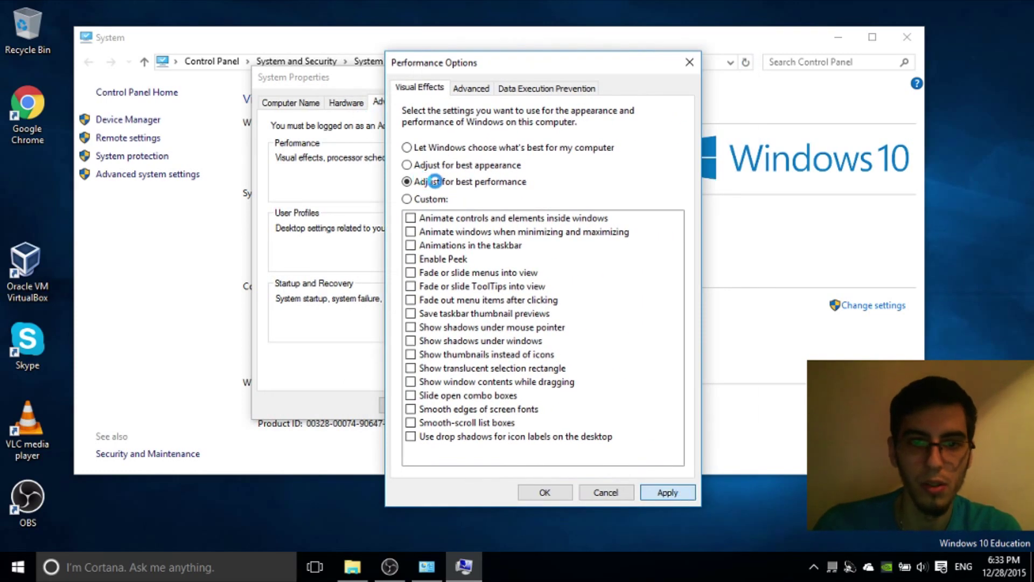
# Open the Virtual Memory settings from the Performance Options Advanced tab
pyautogui.moveTo(496, 66); pyautogui.dragTo(523, 35)
pyautogui.click(499, 56)
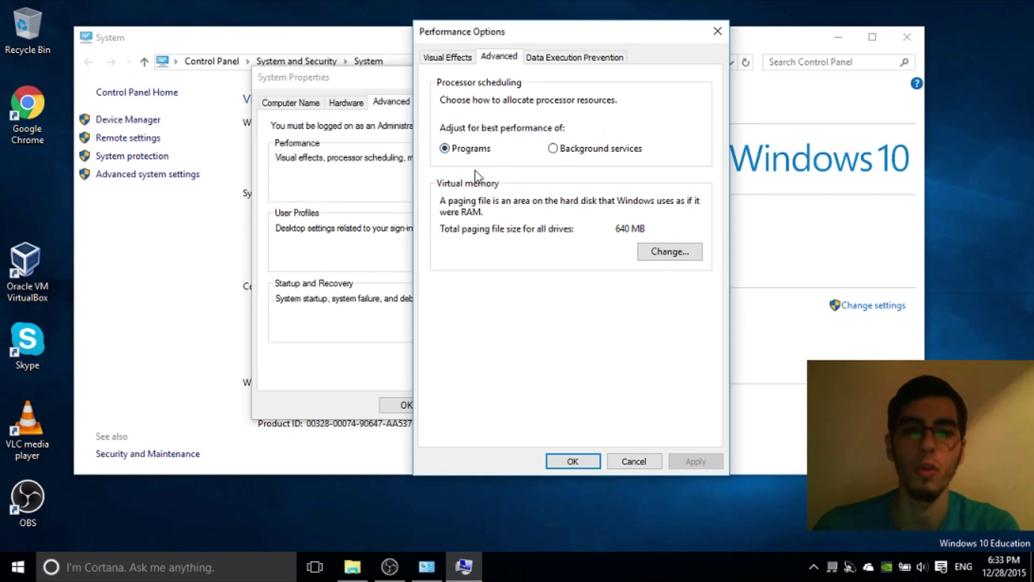
pyautogui.click(658, 252)
# Toggle automatic paging file management off and back on, keeping it automatic, and confirm with OK
pyautogui.moveTo(491, 78); pyautogui.dragTo(202, 91)
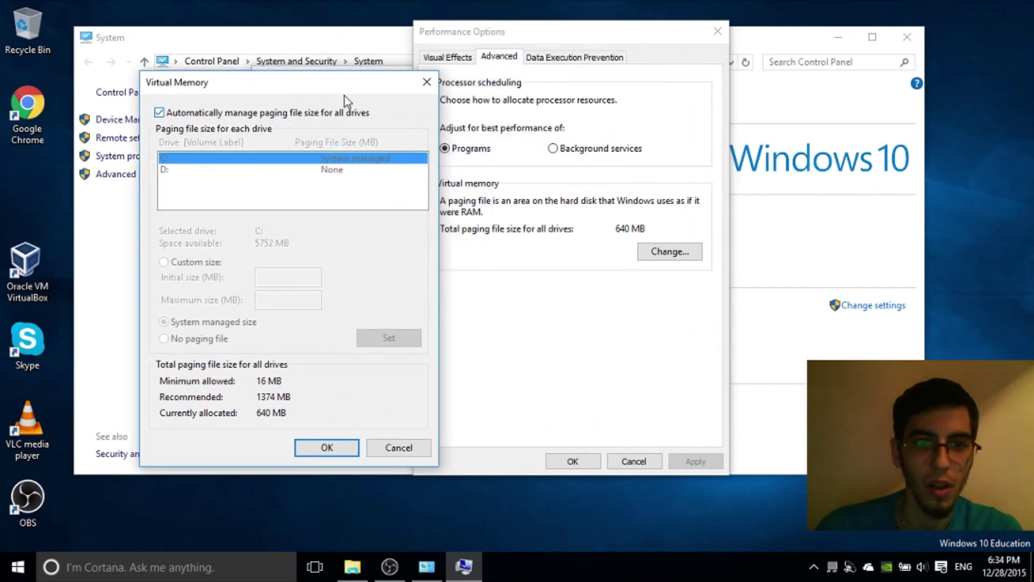
pyautogui.click(345, 111)
pyautogui.moveTo(345, 82); pyautogui.dragTo(364, 47)
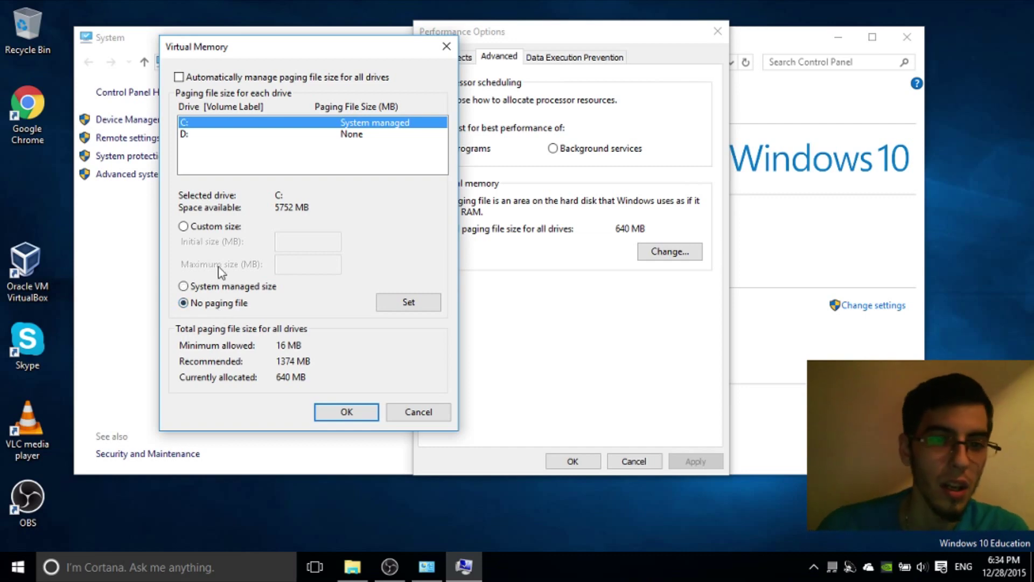
pyautogui.click(228, 287)
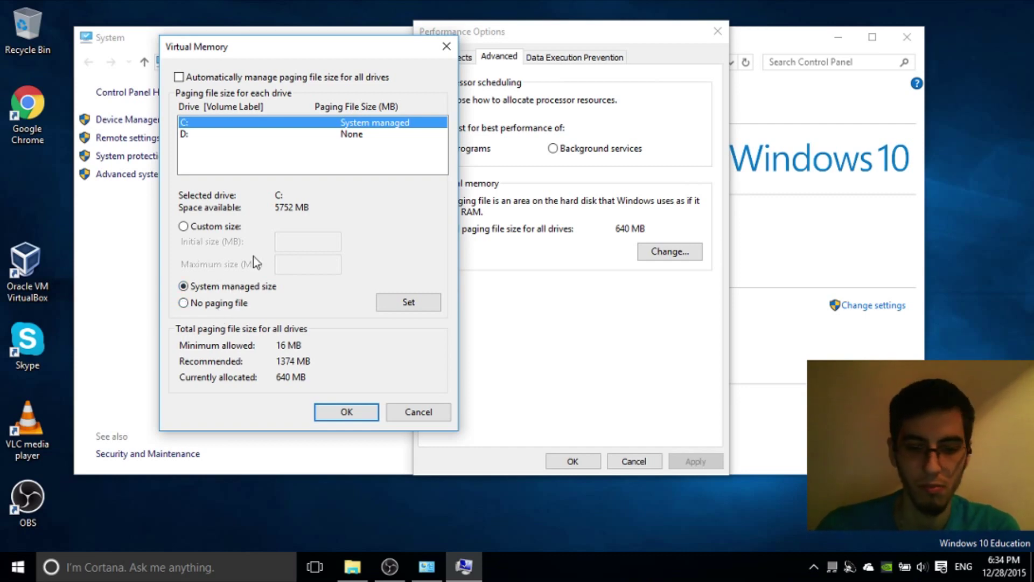
pyautogui.moveTo(267, 47); pyautogui.dragTo(338, 81)
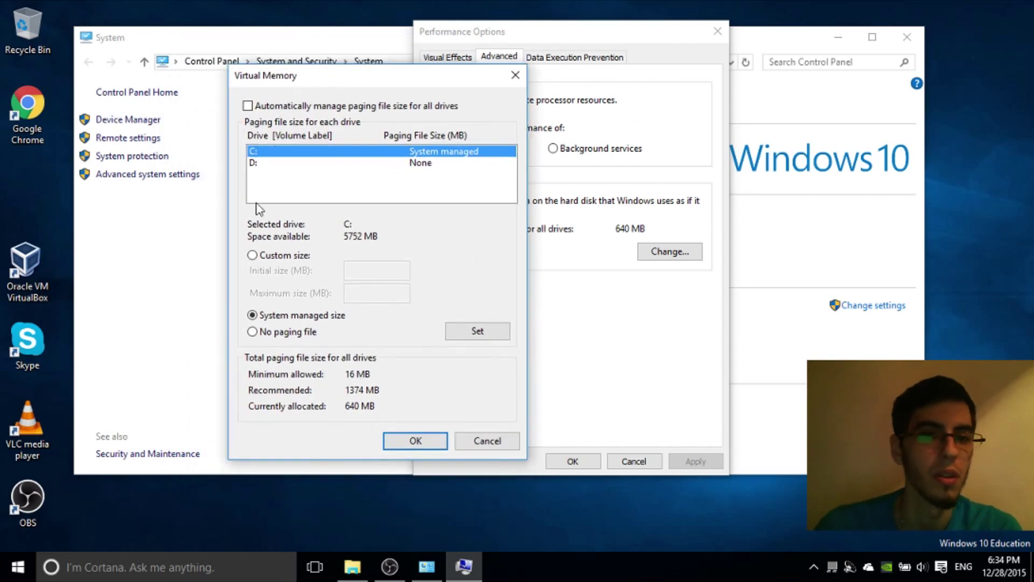
pyautogui.click(259, 110)
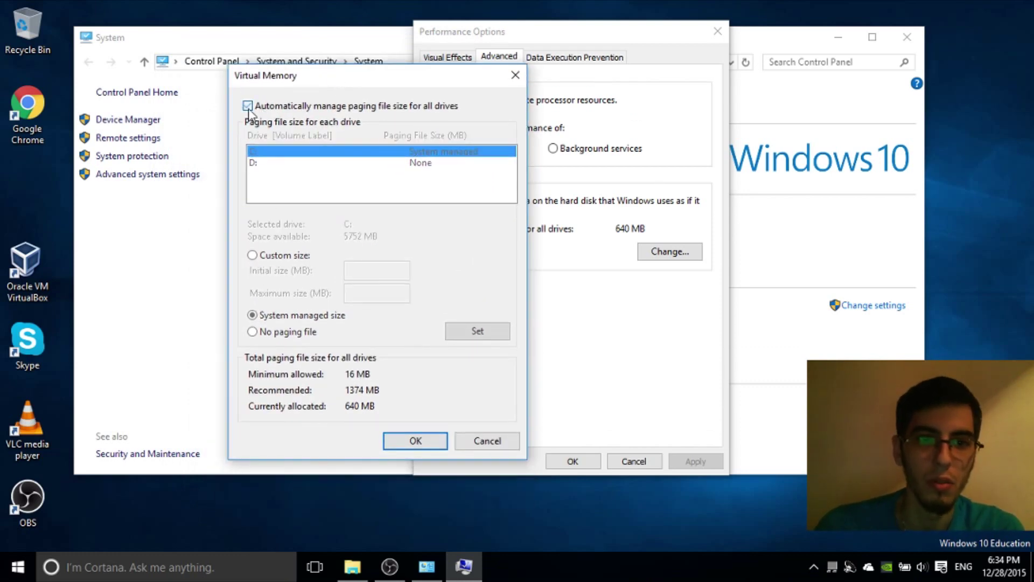
pyautogui.moveTo(377, 73); pyautogui.dragTo(354, 69)
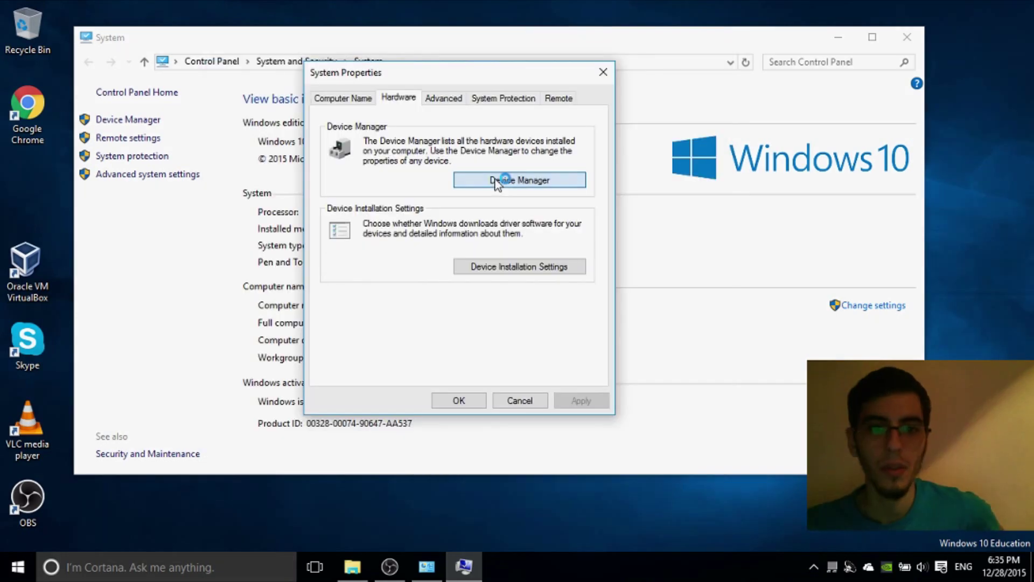
pyautogui.click(517, 182)
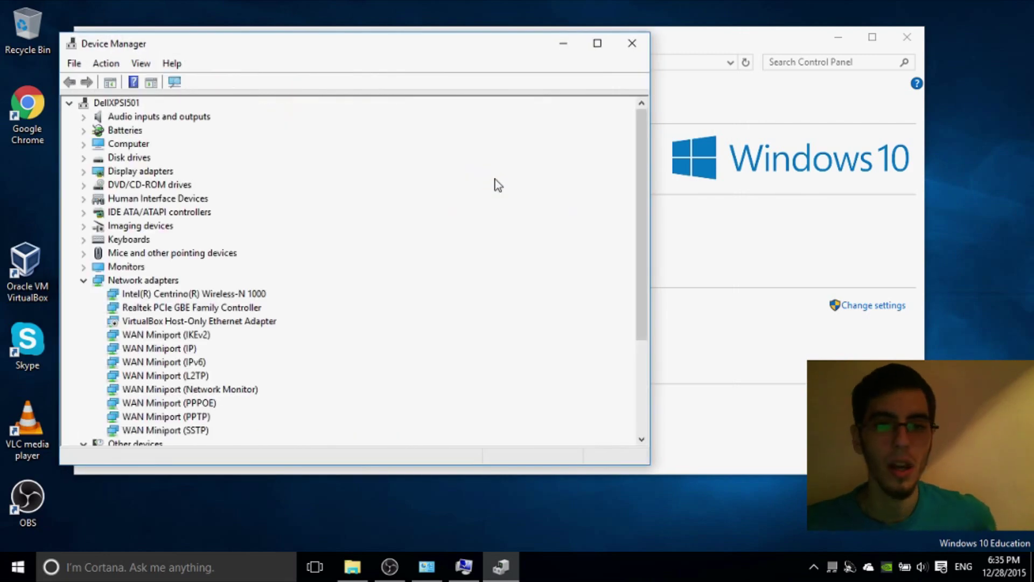
# Expand Disk drives and bring up the KINGSTON SV300S37A120G drive's context menu
pyautogui.click(84, 157)
pyautogui.click(130, 171)
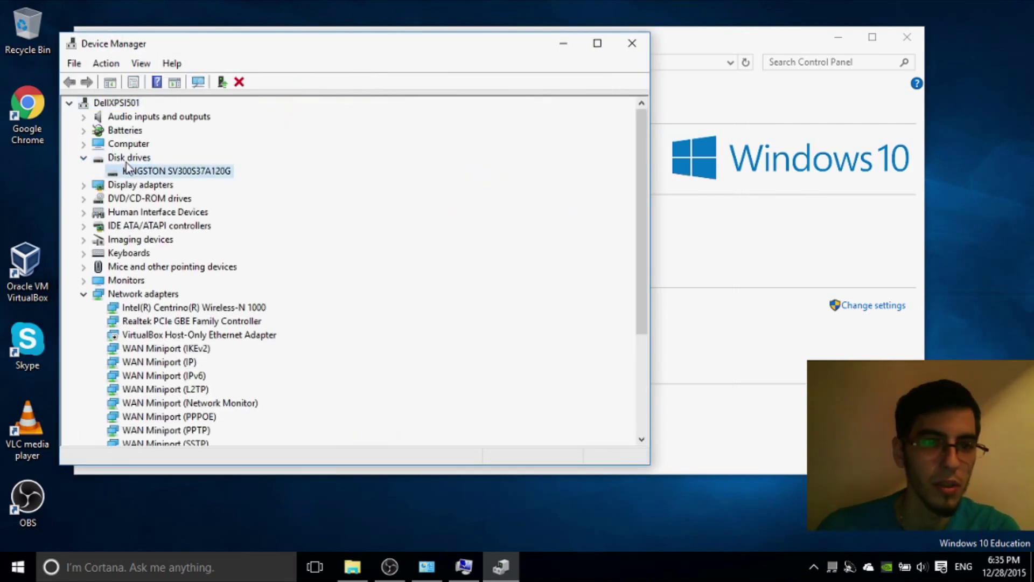
pyautogui.rightClick(143, 168)
pyautogui.click(135, 175)
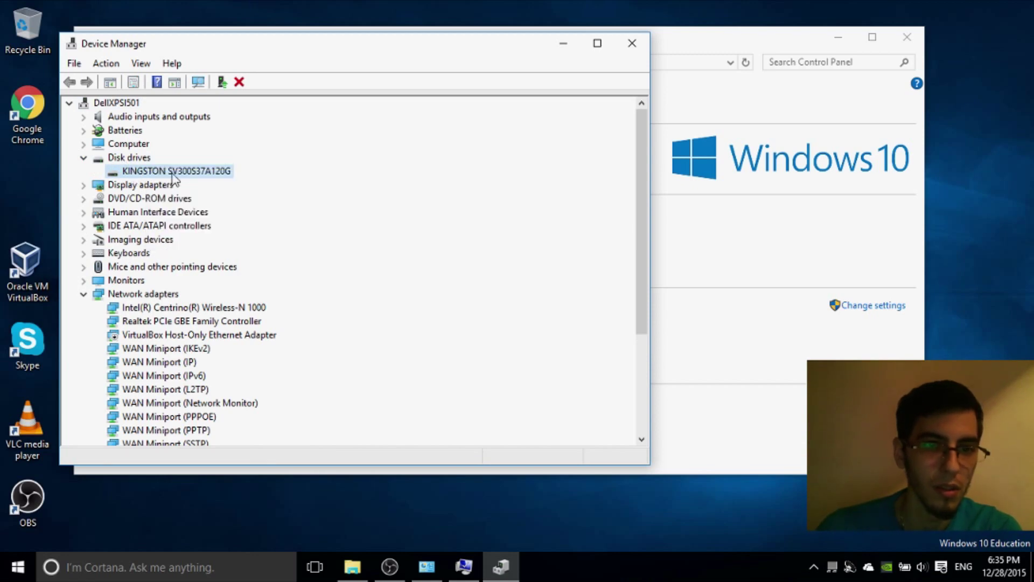
pyautogui.rightClick(198, 175)
pyautogui.rightClick(149, 160)
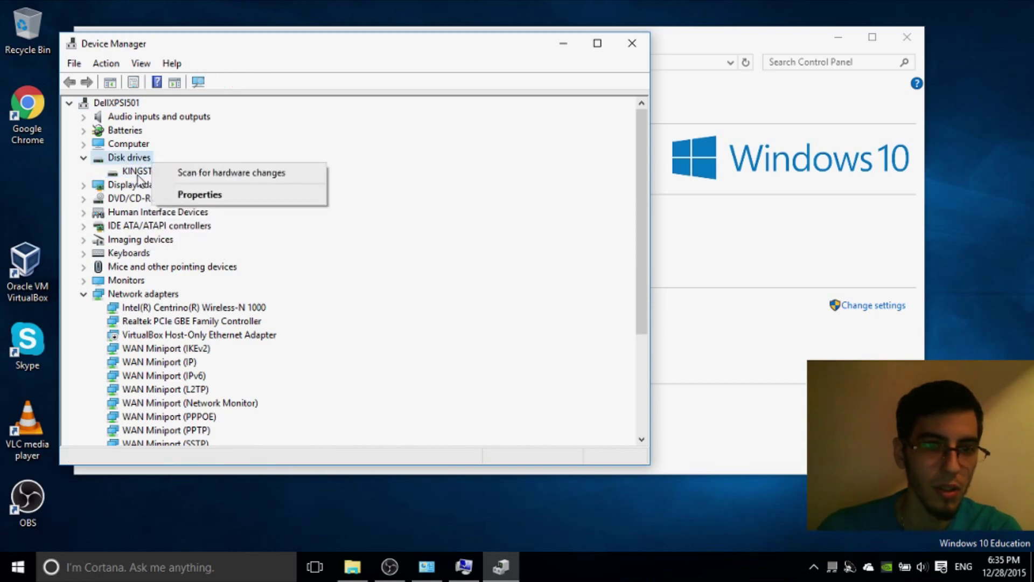
pyautogui.rightClick(135, 170)
pyautogui.click(132, 174)
# View the KINGSTON drive's write-caching Policies in its Properties, then close System Properties
pyautogui.rightClick(131, 171)
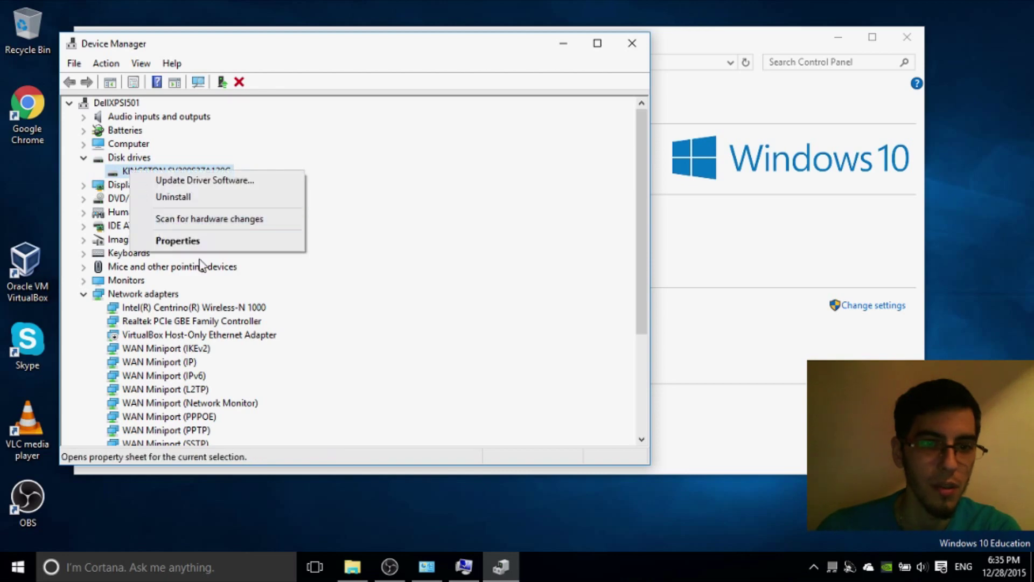
pyautogui.click(204, 240)
pyautogui.click(264, 113)
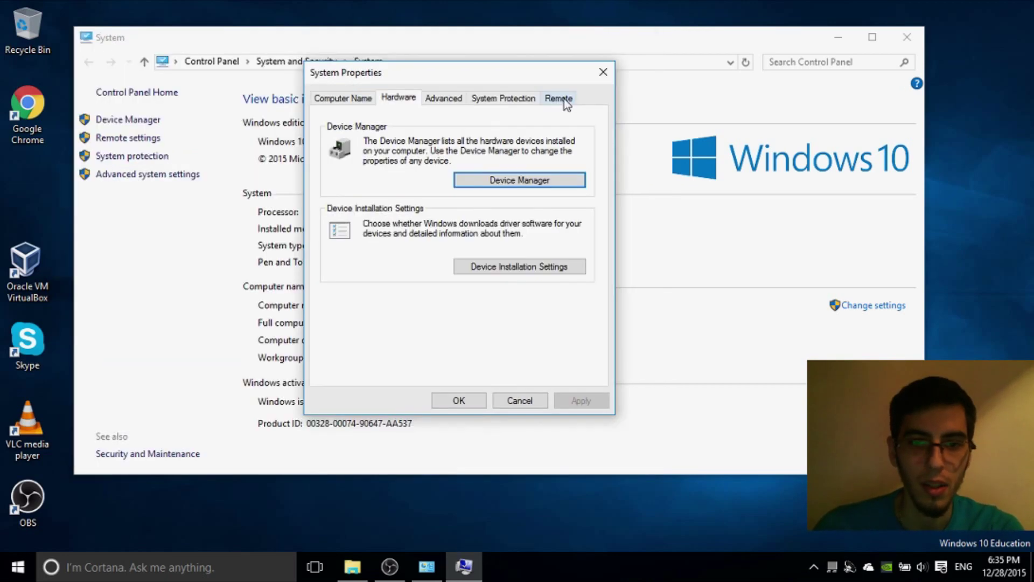
pyautogui.click(603, 72)
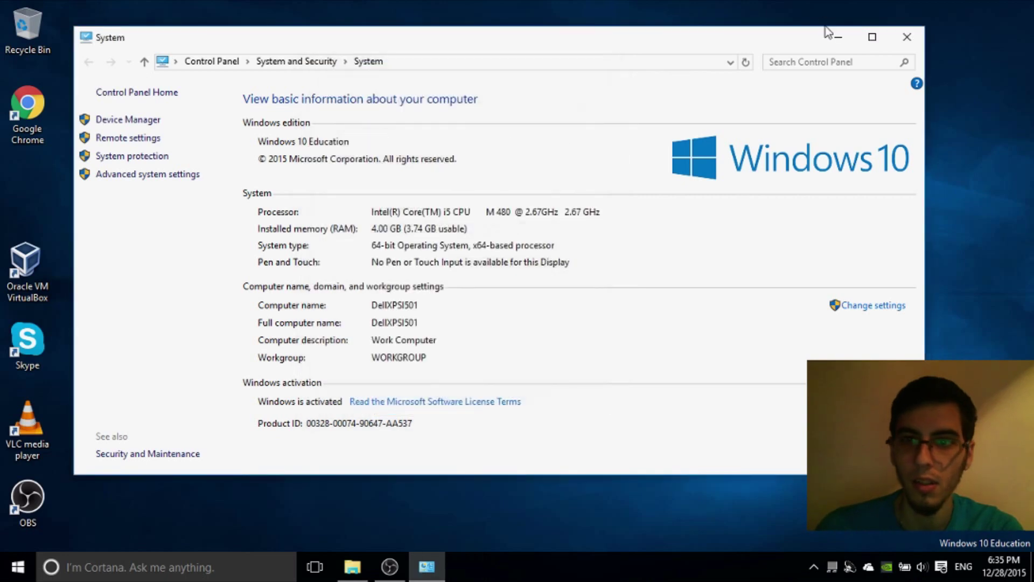
# Open Settings > System Display, trying a larger text size and keeping Landscape orientation
pyautogui.click(908, 37)
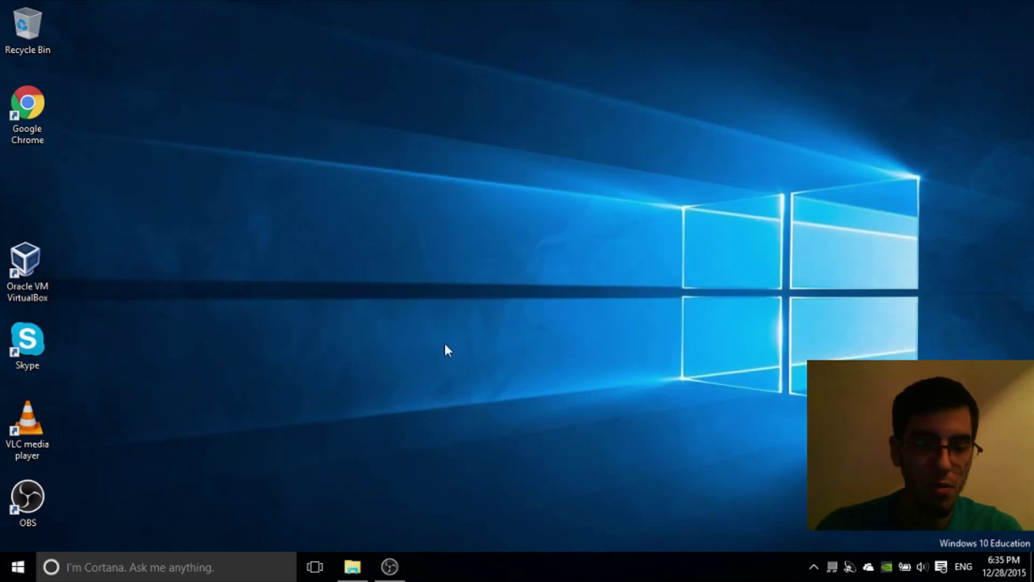
pyautogui.click(18, 567)
pyautogui.click(69, 488)
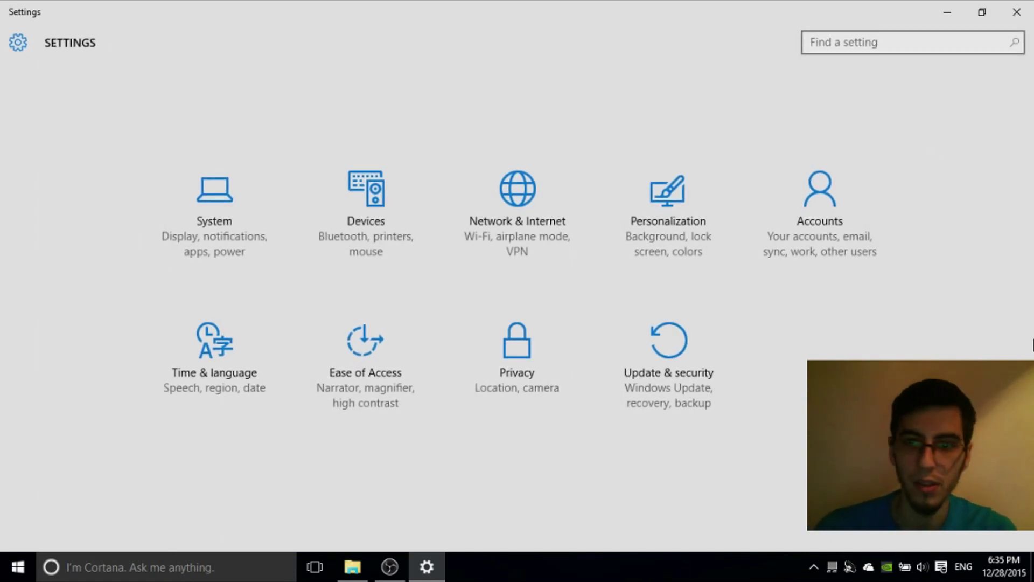
pyautogui.click(207, 226)
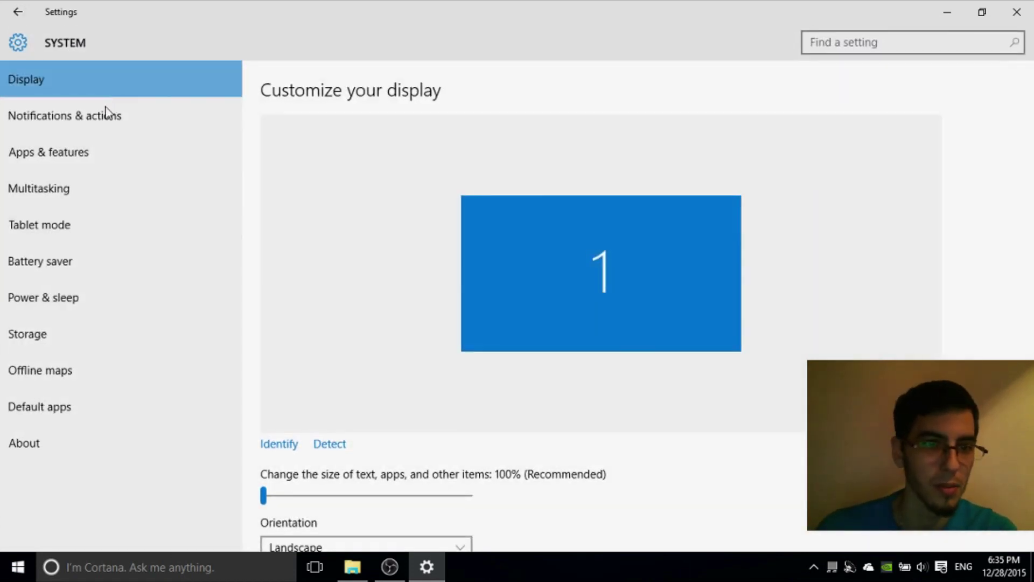
pyautogui.scroll(-3, 458, 306)
pyautogui.moveTo(276, 322)
pyautogui.mouseDown()
pyautogui.moveTo(399, 312)
pyautogui.moveTo(263, 306)
pyautogui.mouseUp()
pyautogui.click(351, 366)
pyautogui.click(352, 366)
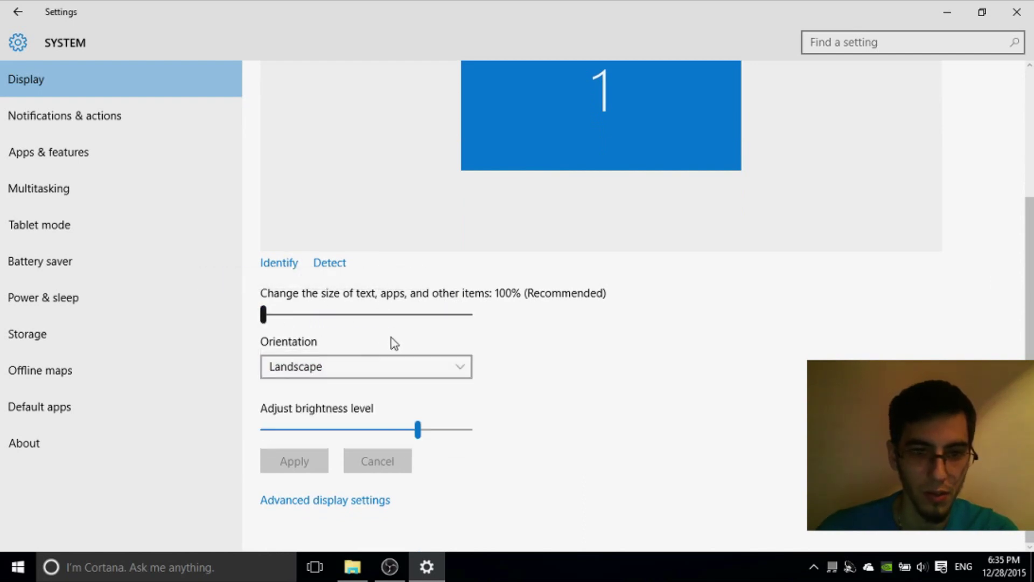
# In Advanced display settings, keep the 1366 × 768 resolution and return to Display
pyautogui.click(296, 501)
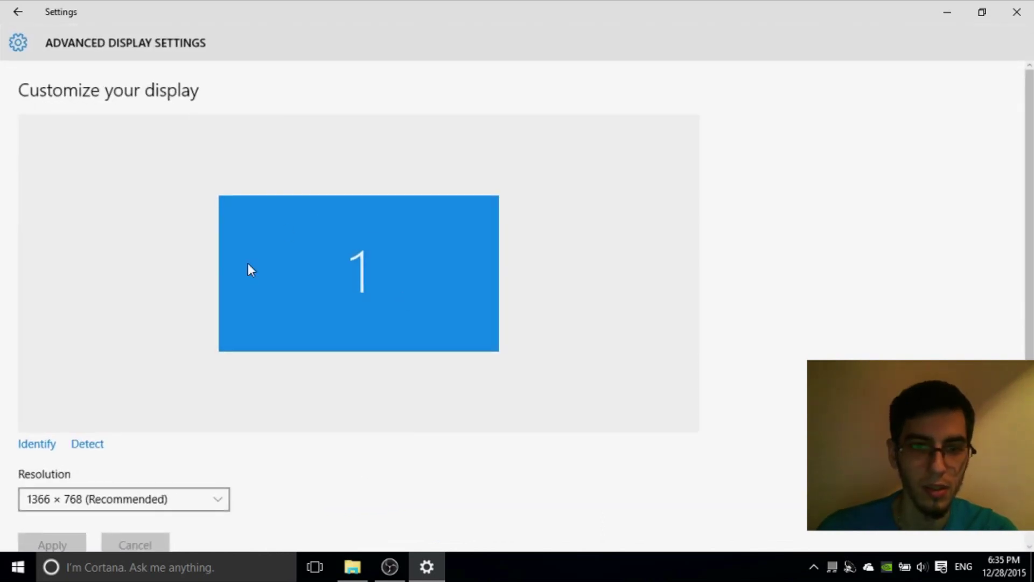
pyautogui.scroll(-4, 171, 395)
pyautogui.click(164, 275)
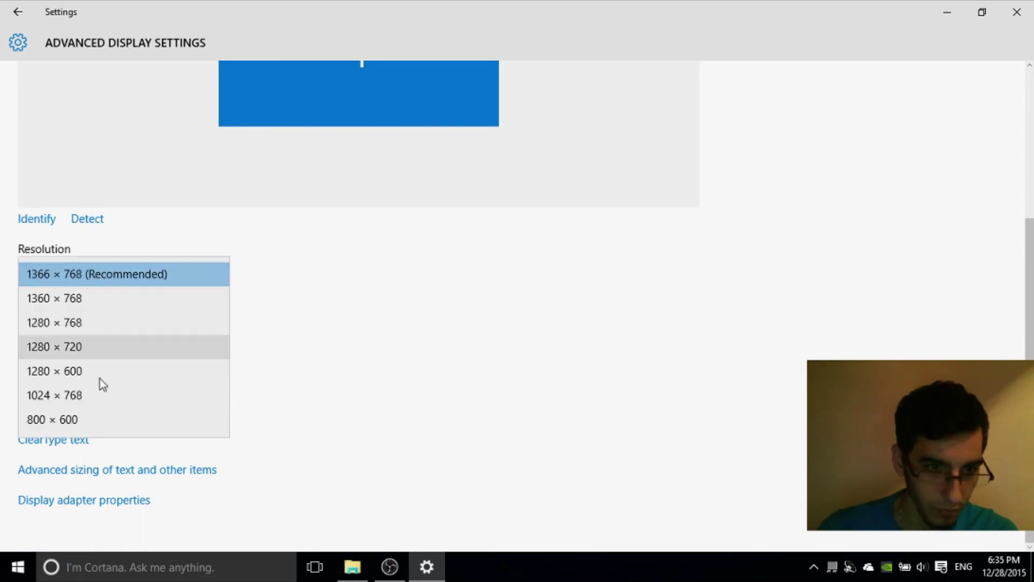
pyautogui.click(92, 278)
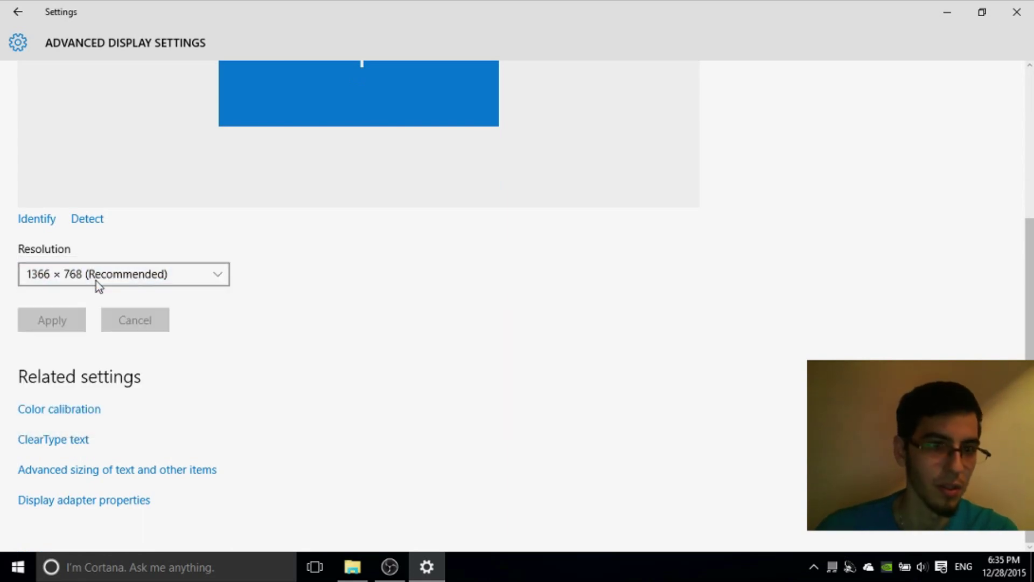
pyautogui.click(16, 11)
# Open Notifications & actions and its 'Turn system icons on or off' page
pyautogui.click(47, 132)
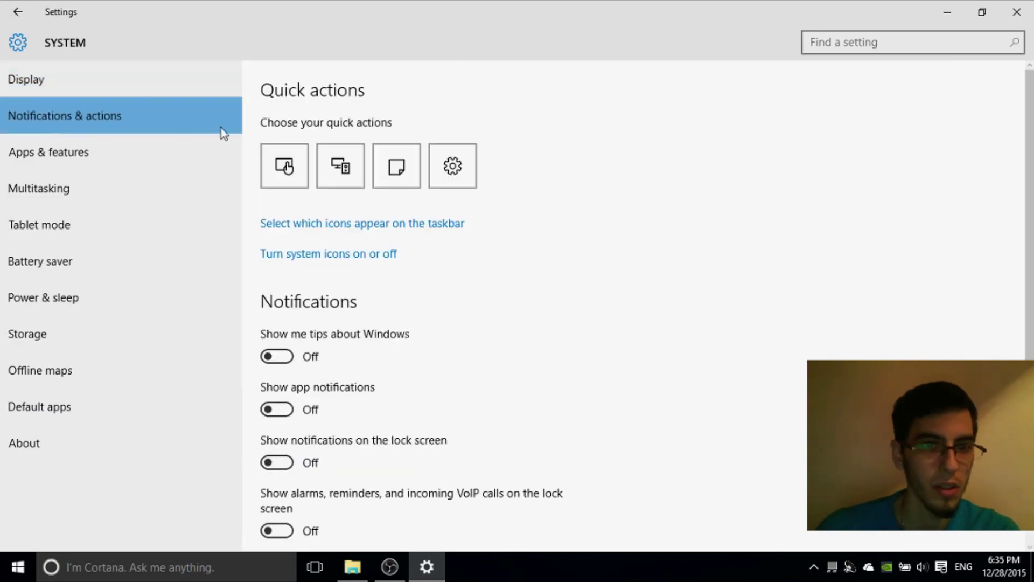
pyautogui.scroll(-3, 278, 245)
pyautogui.scroll(3, 339, 231)
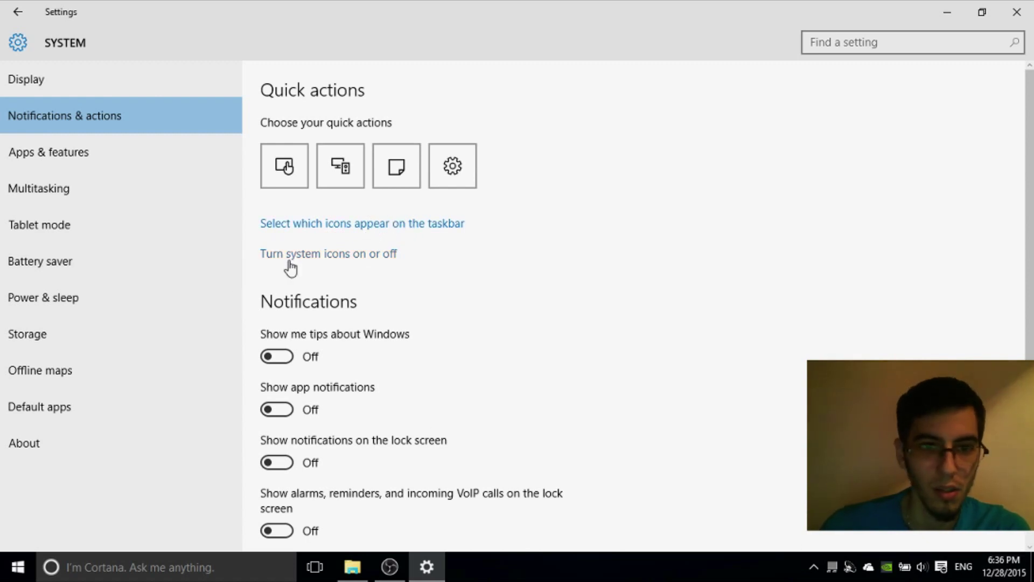
pyautogui.click(357, 264)
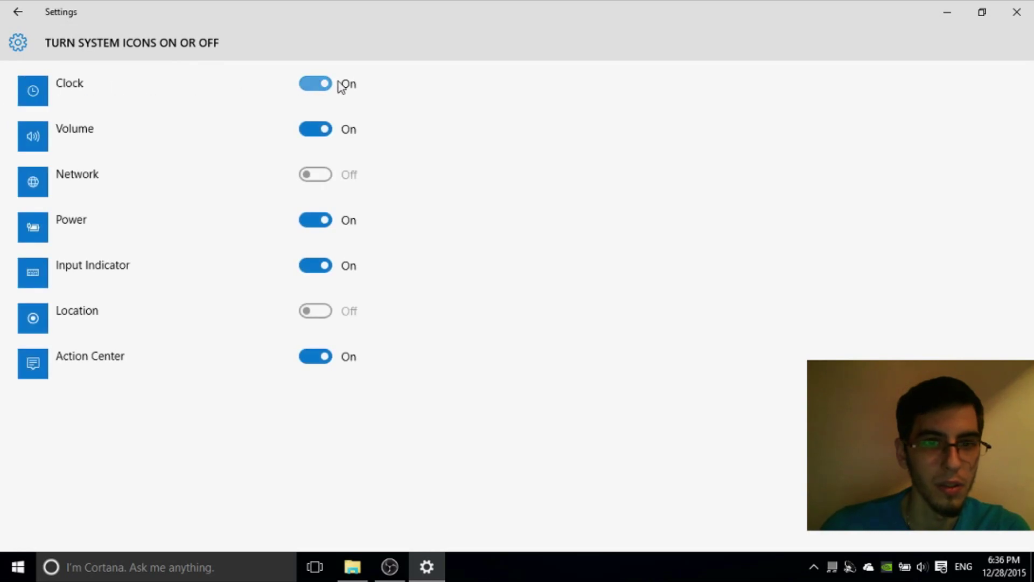
# Toggle the Clock and Volume system icons off and back on, leaving both On
pyautogui.click(316, 85)
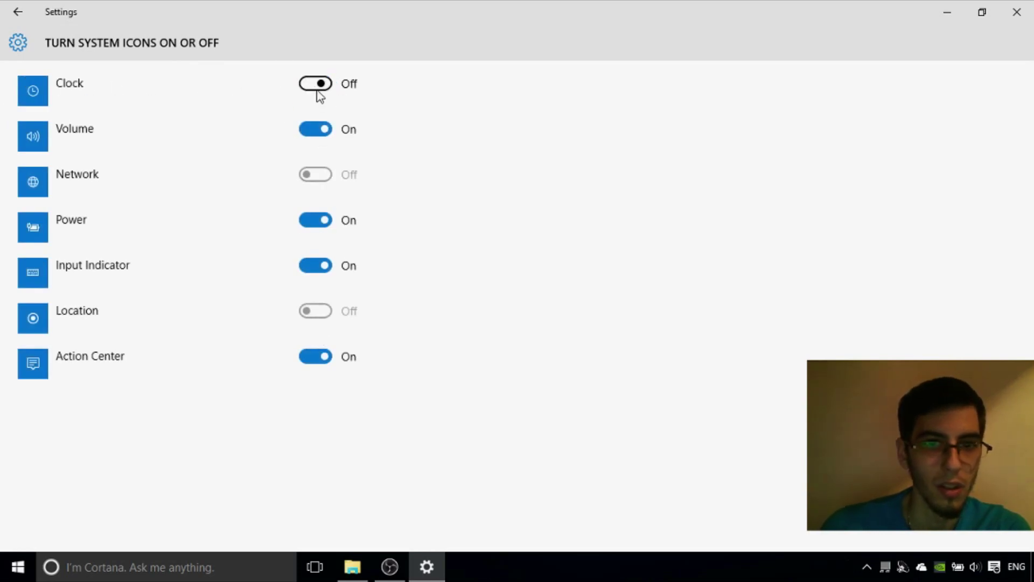
pyautogui.click(311, 87)
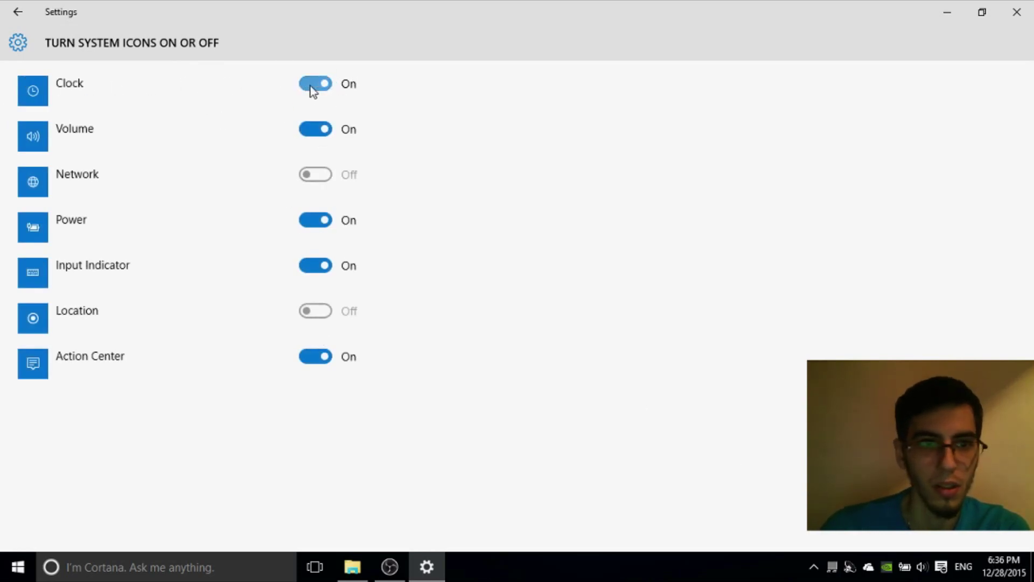
pyautogui.click(312, 85)
pyautogui.click(315, 86)
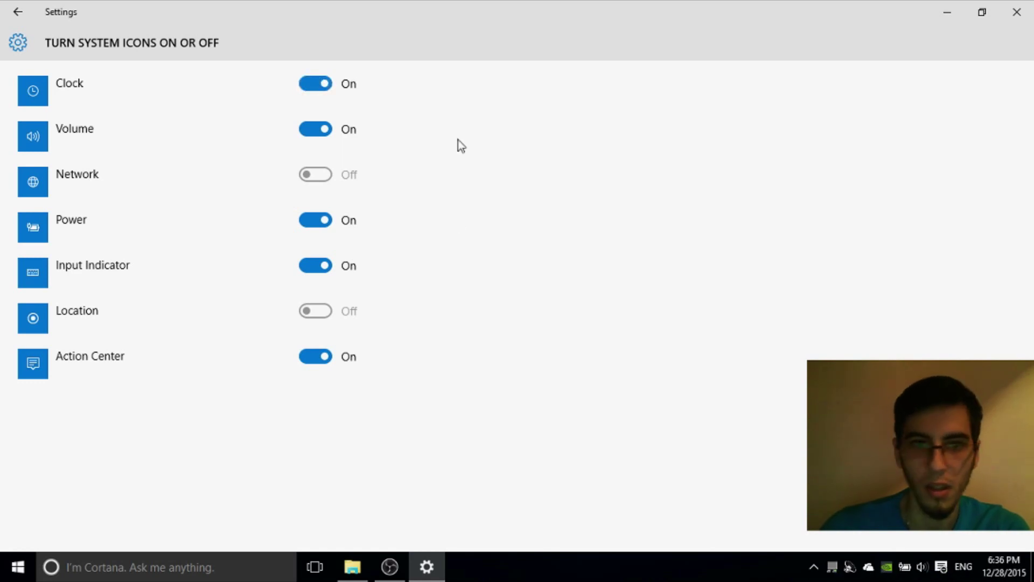
pyautogui.click(325, 94)
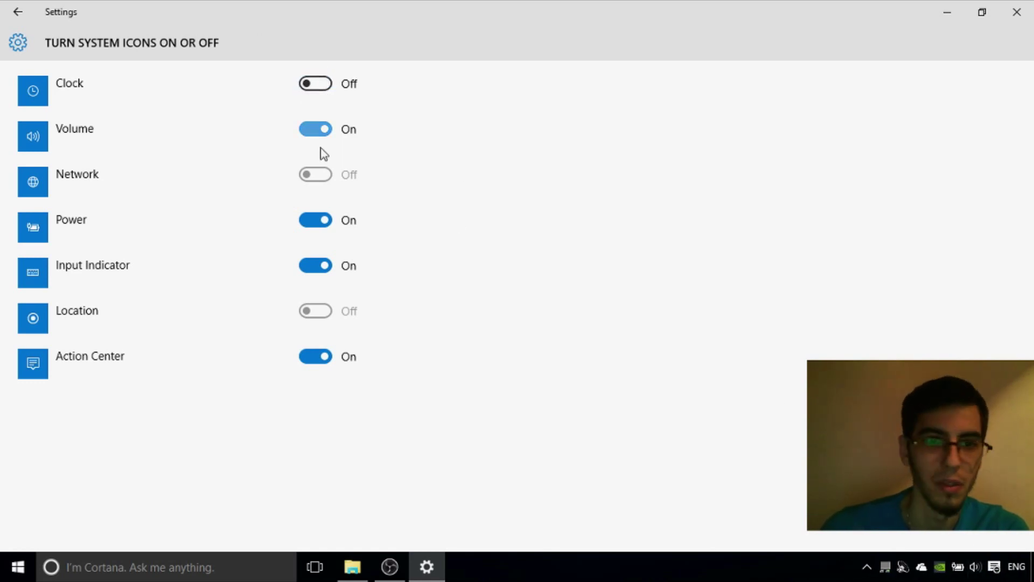
pyautogui.click(317, 86)
pyautogui.click(326, 130)
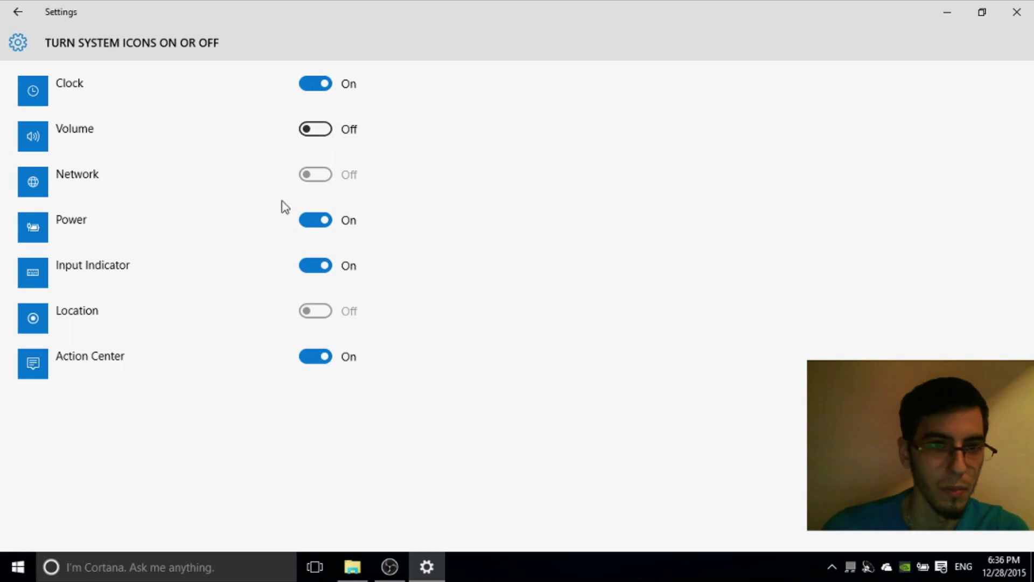
pyautogui.click(315, 129)
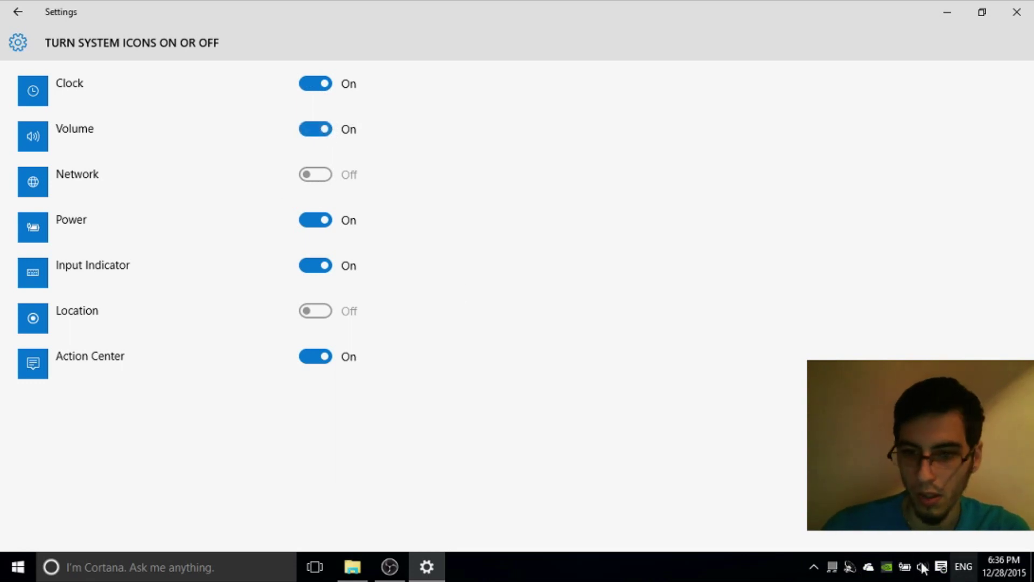
# Open Apps & features and uninstall the 3D Builder app
pyautogui.press('BackSpace')
pyautogui.click(44, 149)
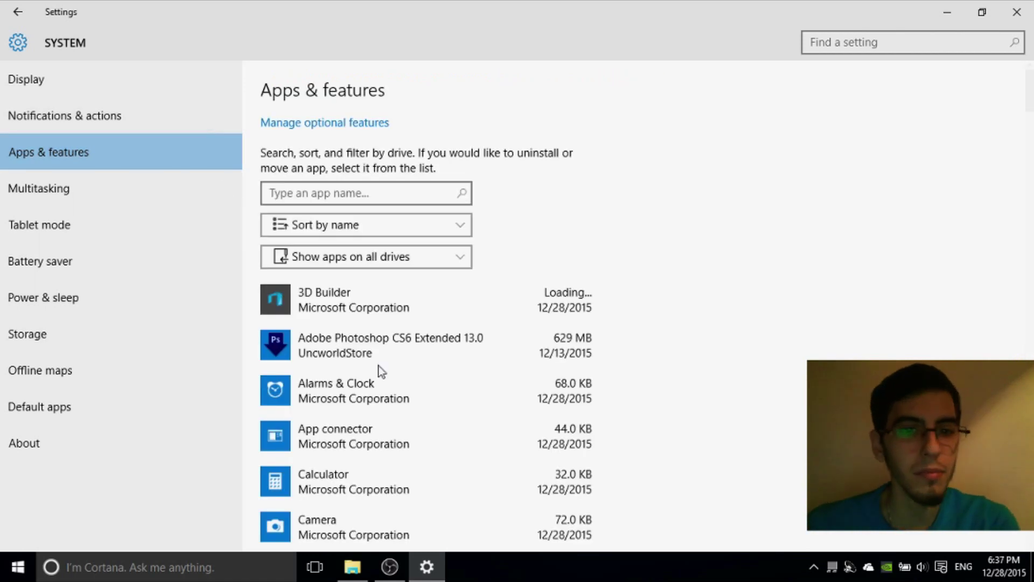
pyautogui.click(522, 303)
pyautogui.scroll(-2, 605, 306)
pyautogui.scroll(3, 399, 233)
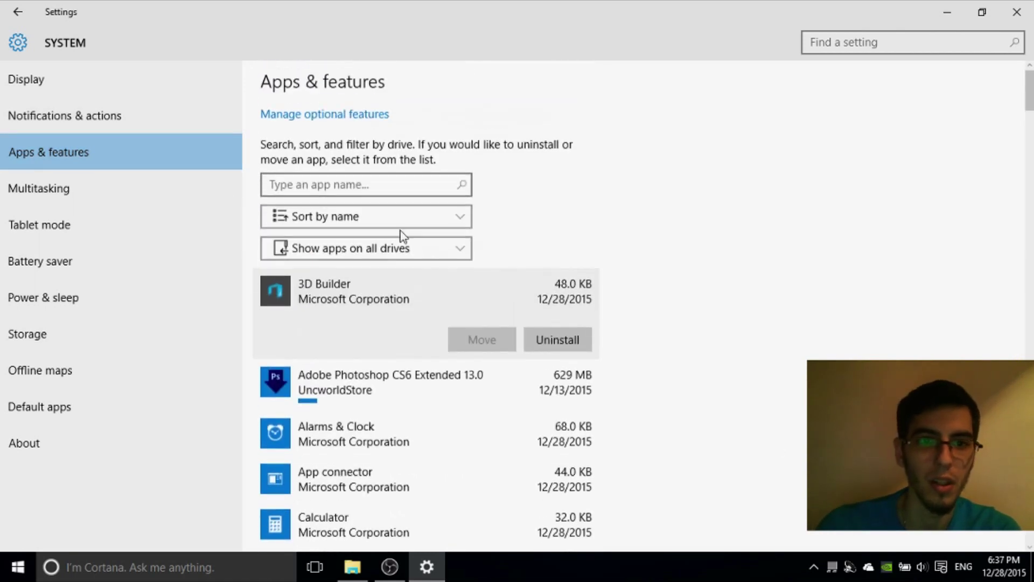
pyautogui.scroll(-3, 436, 205)
pyautogui.scroll(3, 437, 206)
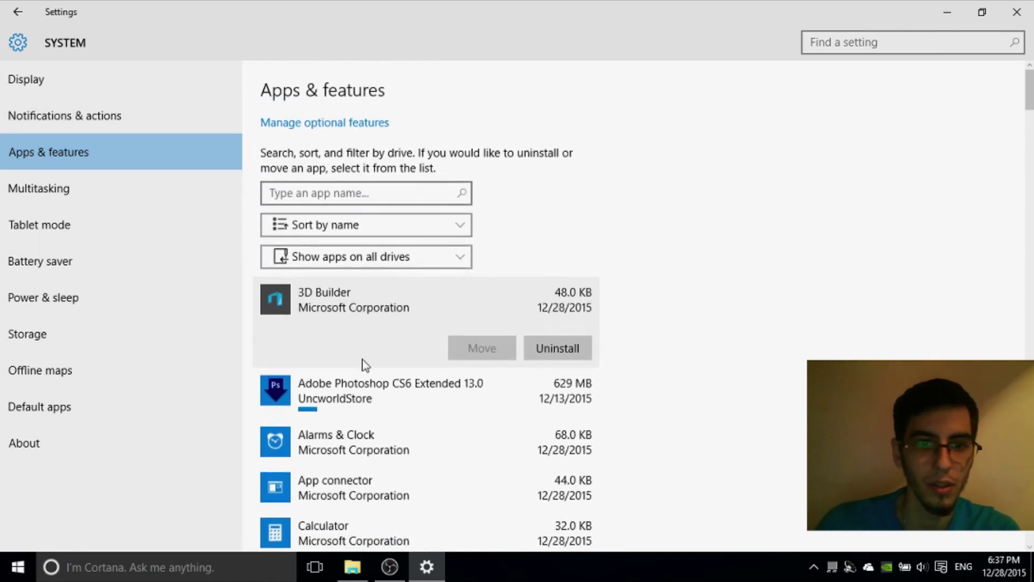
pyautogui.click(584, 349)
pyautogui.click(631, 311)
# Uninstall the News app from the installed apps list
pyautogui.scroll(-6, 504, 338)
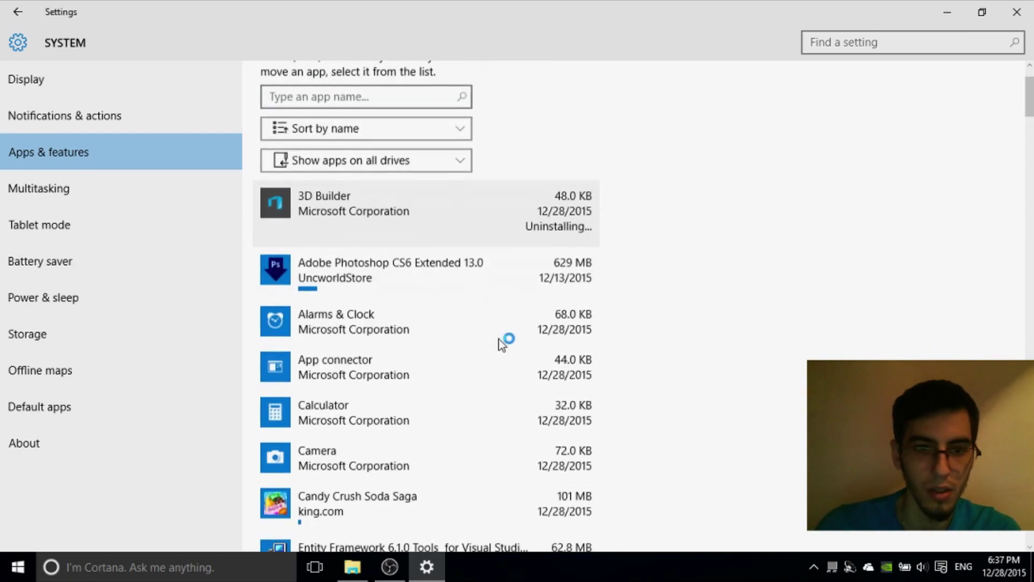
pyautogui.scroll(3, 498, 340)
pyautogui.click(460, 131)
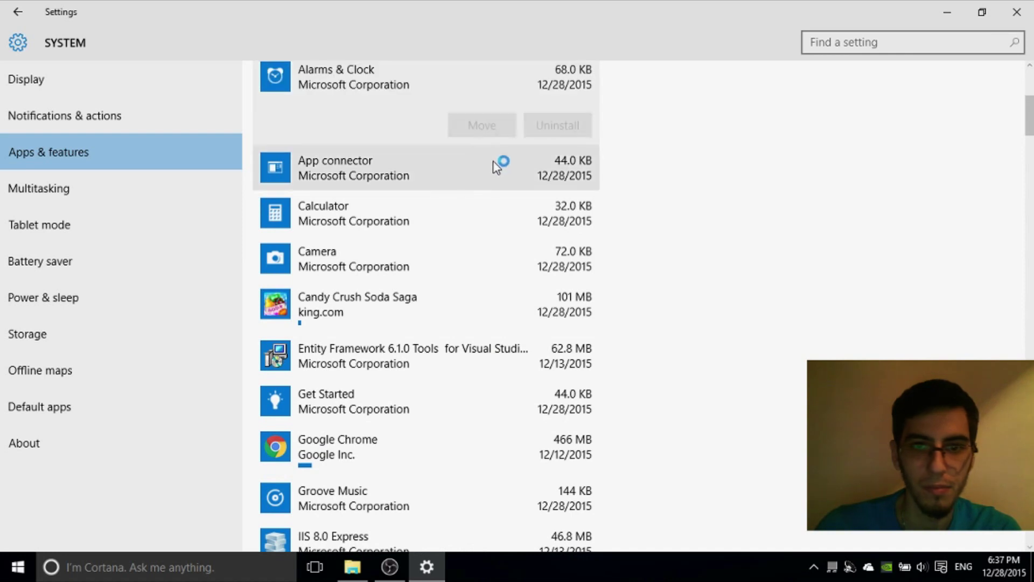
pyautogui.click(477, 160)
pyautogui.scroll(3, 474, 199)
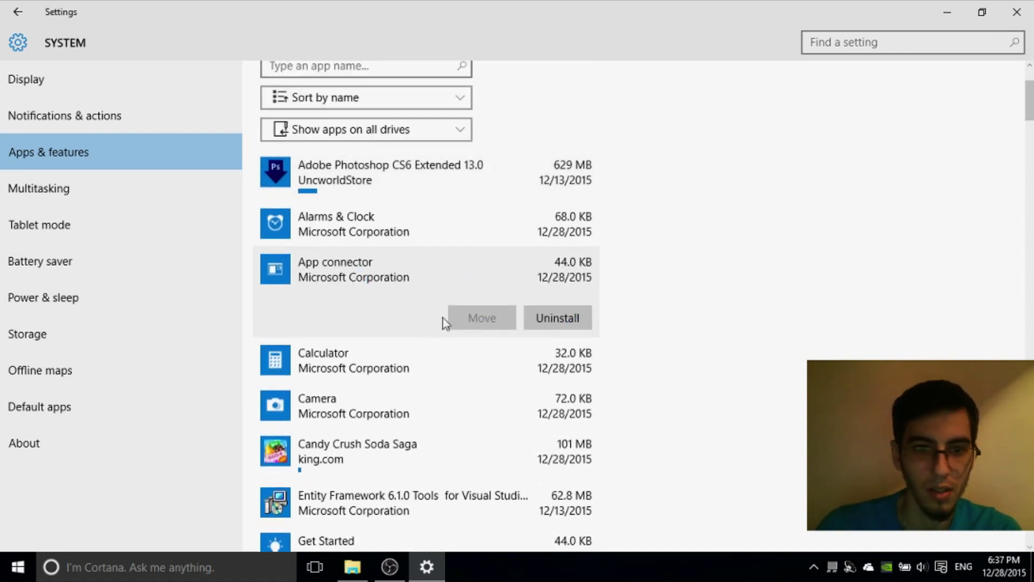
pyautogui.click(560, 319)
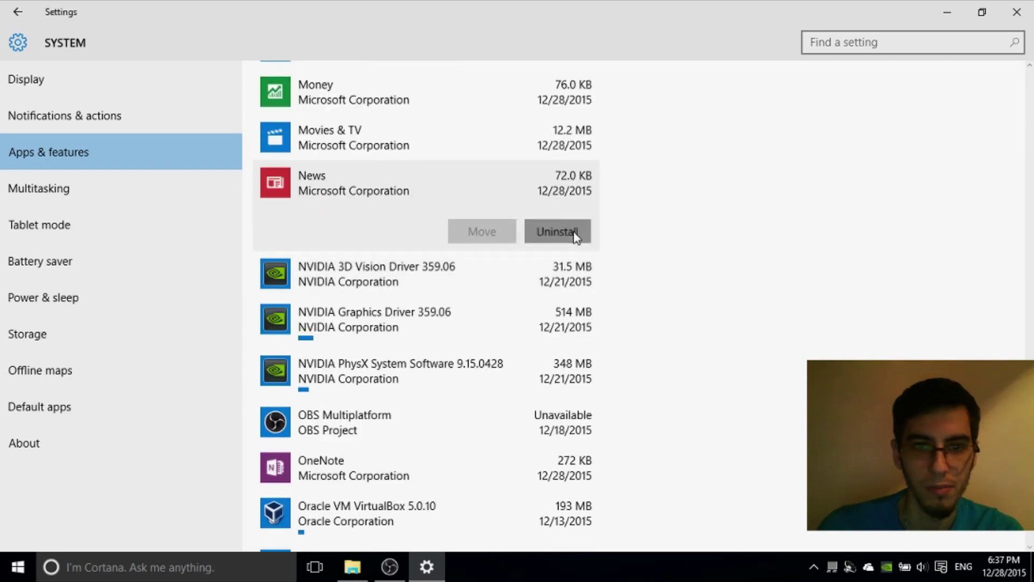
pyautogui.click(557, 232)
pyautogui.click(652, 197)
# Uninstall the Money app and confirm its removal
pyautogui.scroll(3, 517, 238)
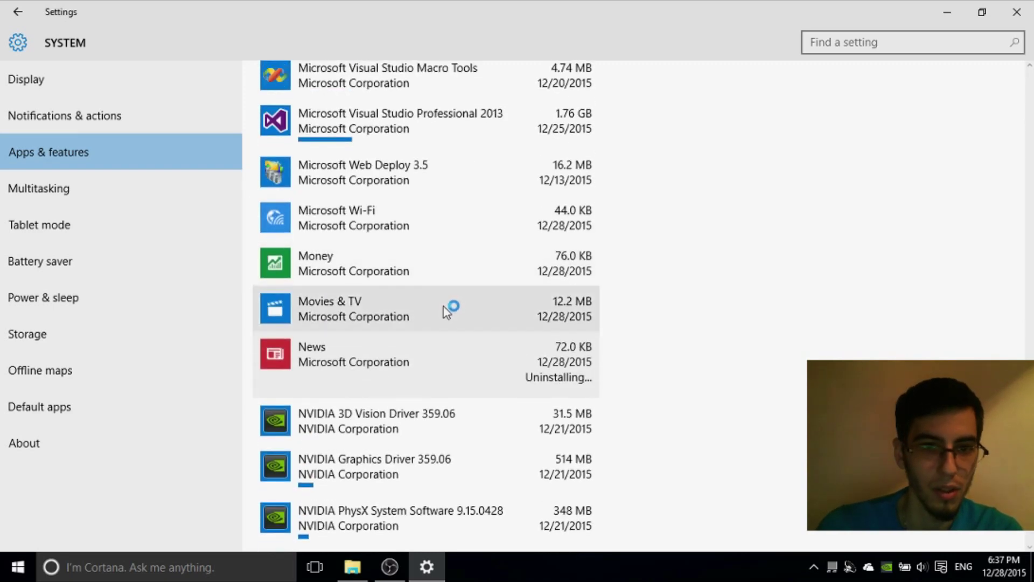
pyautogui.click(534, 272)
pyautogui.click(580, 267)
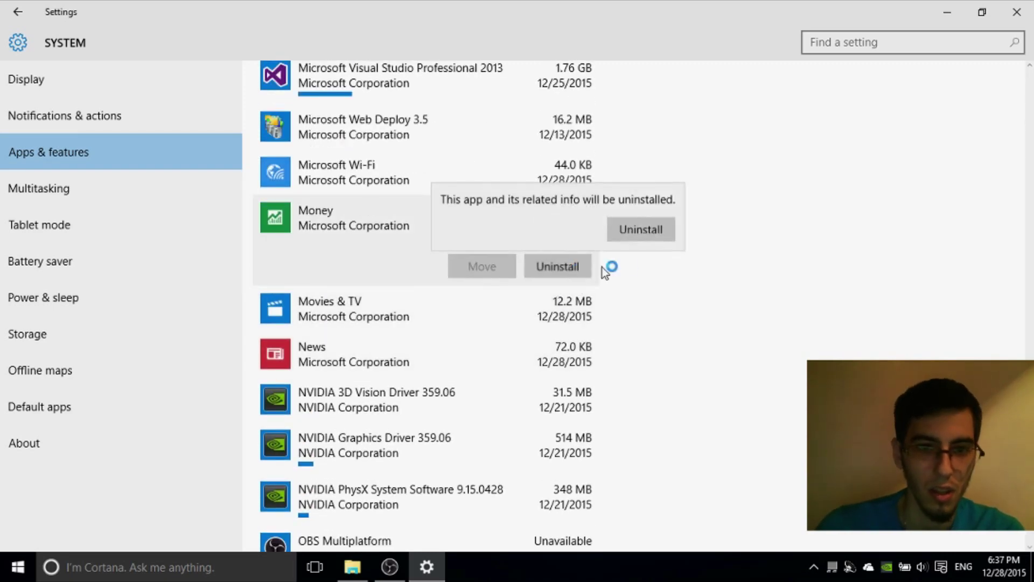
pyautogui.click(642, 235)
pyautogui.click(447, 325)
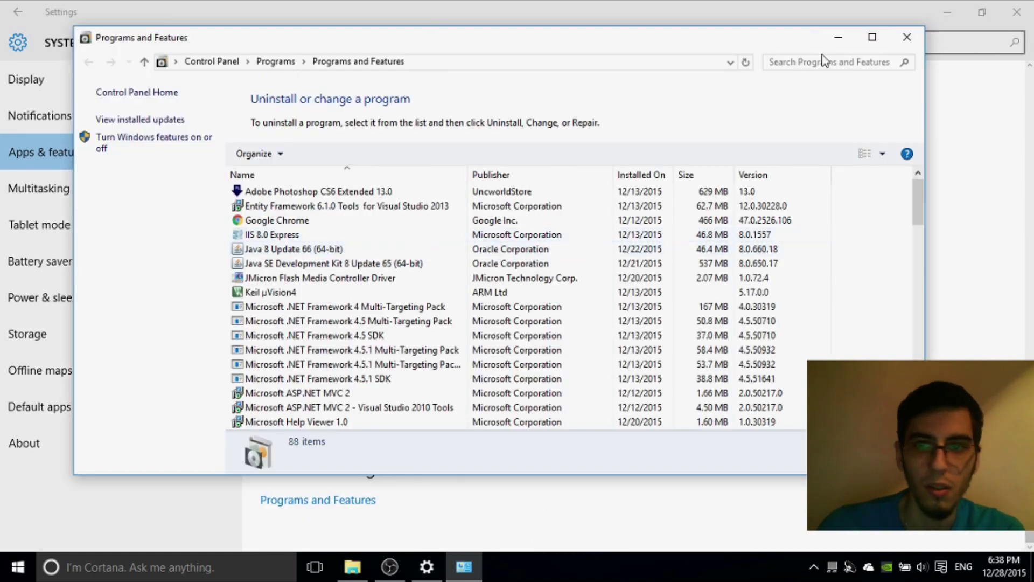
pyautogui.click(907, 39)
pyautogui.click(285, 502)
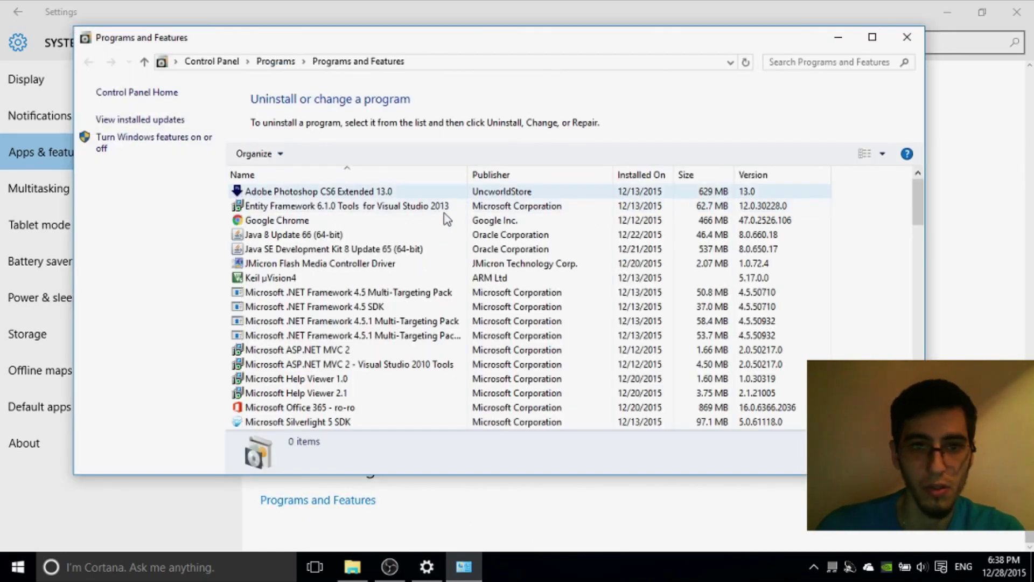
pyautogui.moveTo(919, 199)
pyautogui.mouseDown()
pyautogui.moveTo(919, 213)
pyautogui.moveTo(919, 200)
pyautogui.mouseUp()
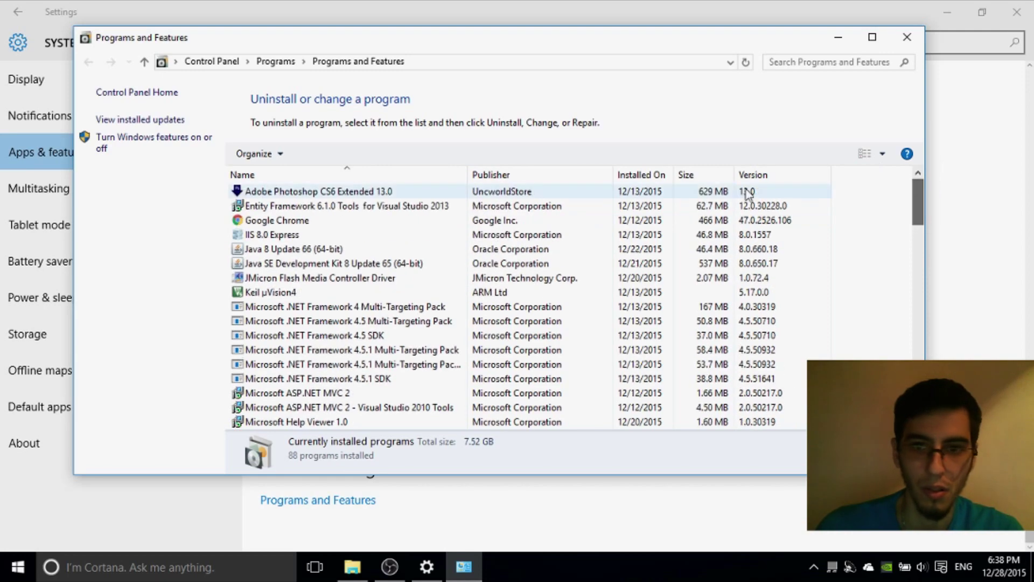
pyautogui.click(371, 219)
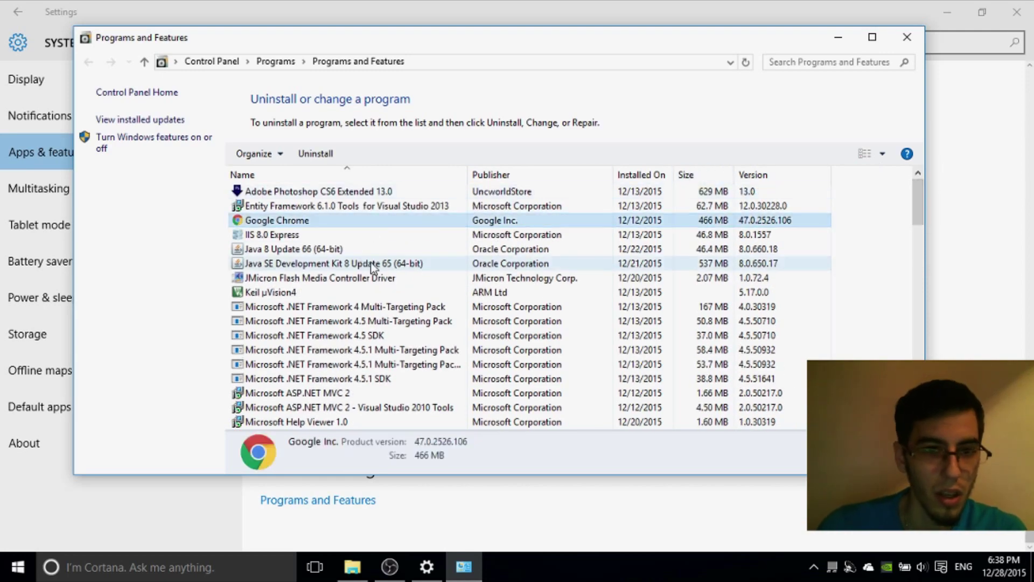
pyautogui.click(371, 235)
pyautogui.scroll(-15, 365, 264)
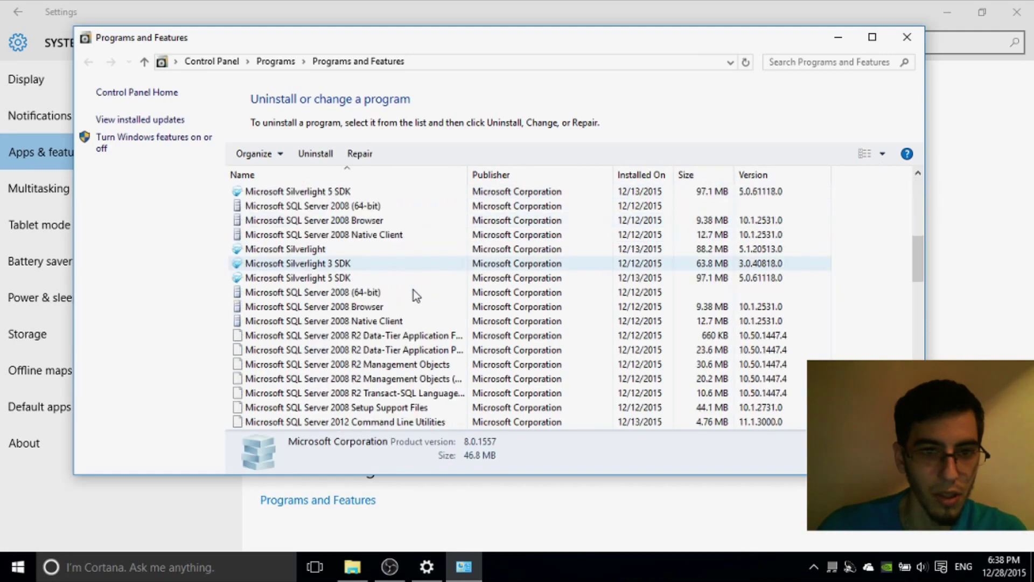
pyautogui.scroll(5, 611, 263)
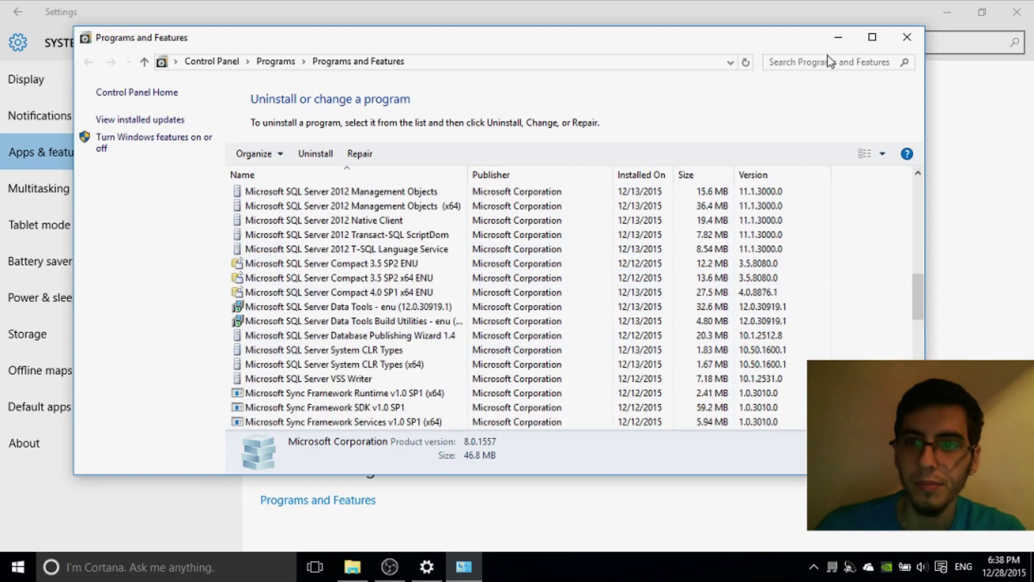
pyautogui.click(907, 37)
# In Multitasking, keep Snap on but stop resizing adjacent snapped windows together
pyautogui.click(89, 193)
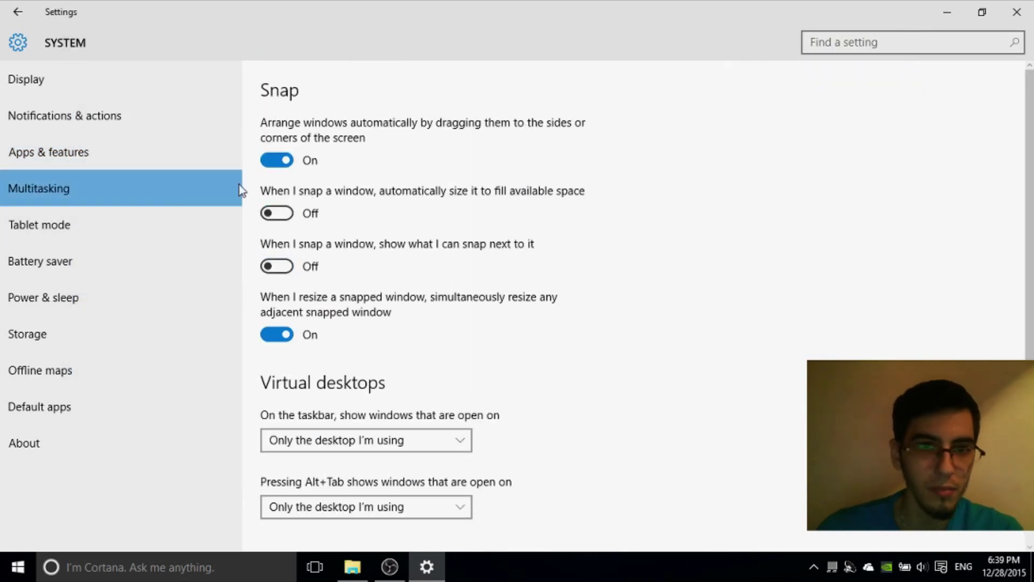
pyautogui.click(280, 161)
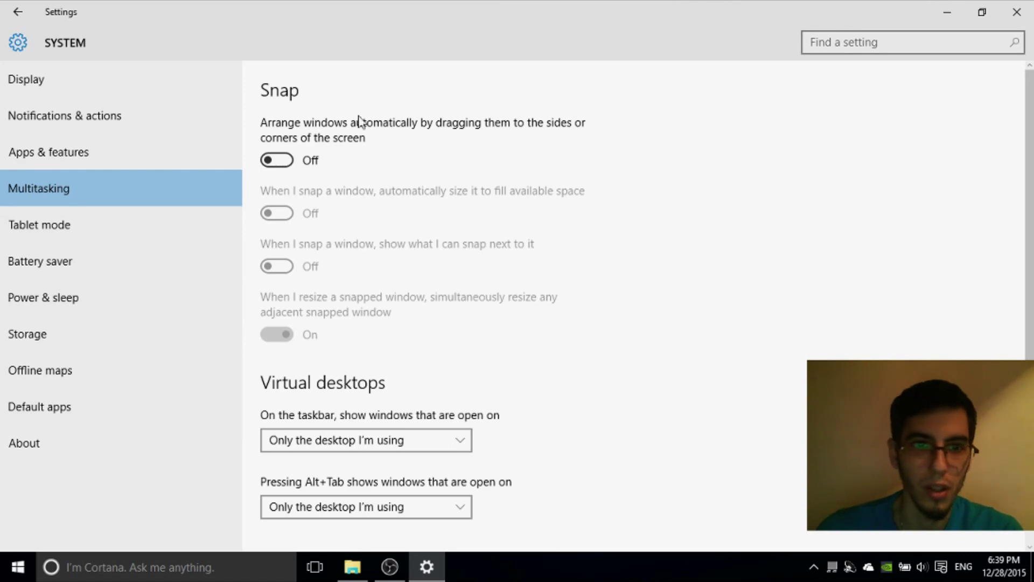
pyautogui.click(276, 160)
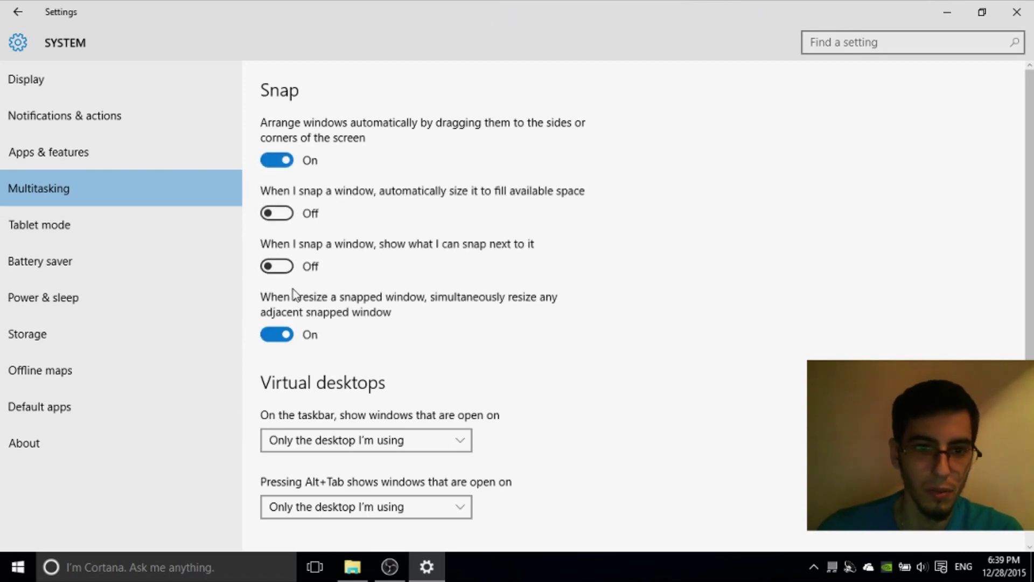
pyautogui.click(277, 334)
pyautogui.press('super+Right')
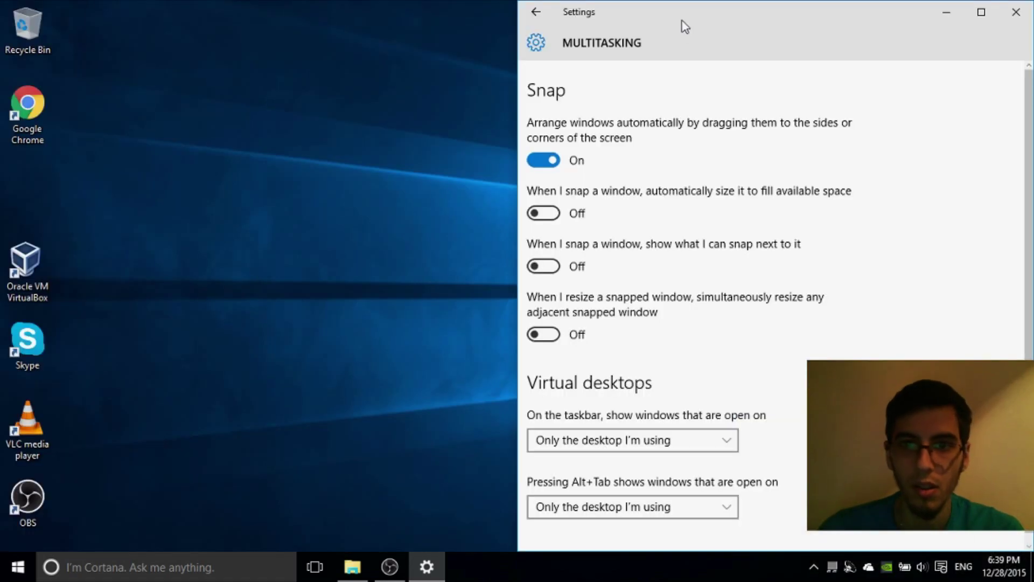
pyautogui.press('super+Left')
pyautogui.press('super+Right')
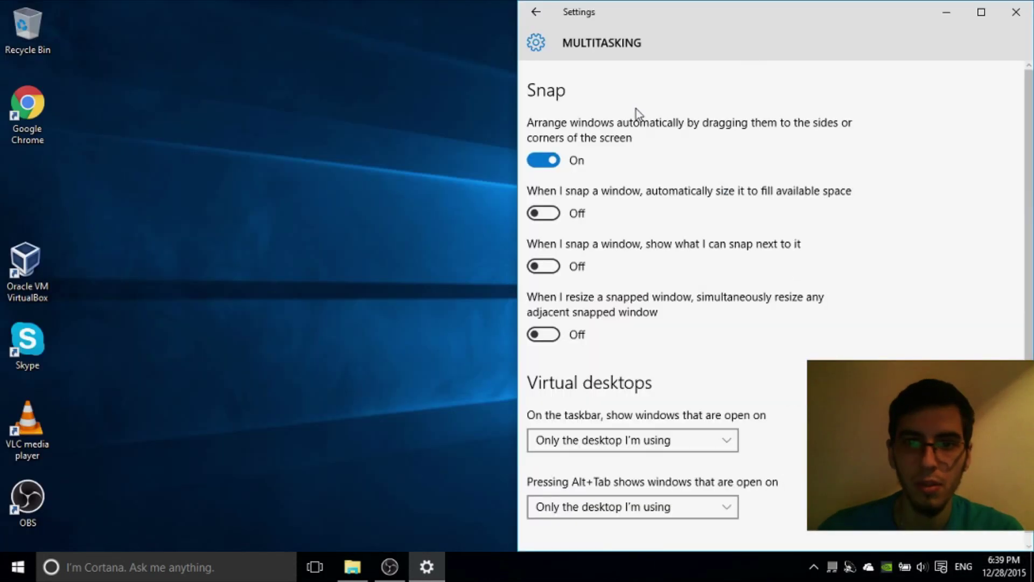
pyautogui.press('super+Up')
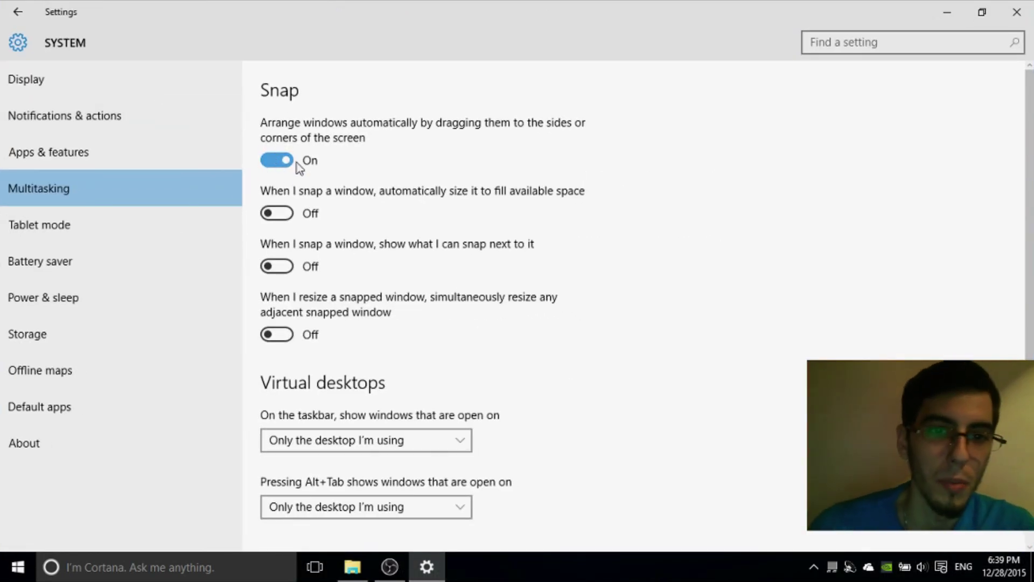
# Turn off 'Hide app icons on the taskbar in tablet mode' and go to Power & sleep
pyautogui.scroll(-1, 418, 261)
pyautogui.press('Down')
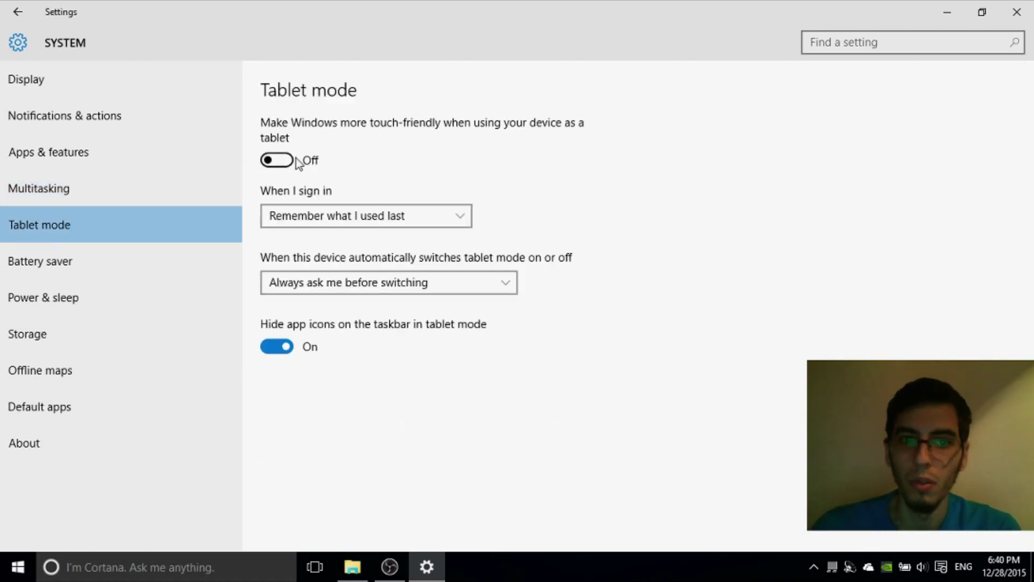
pyautogui.click(283, 356)
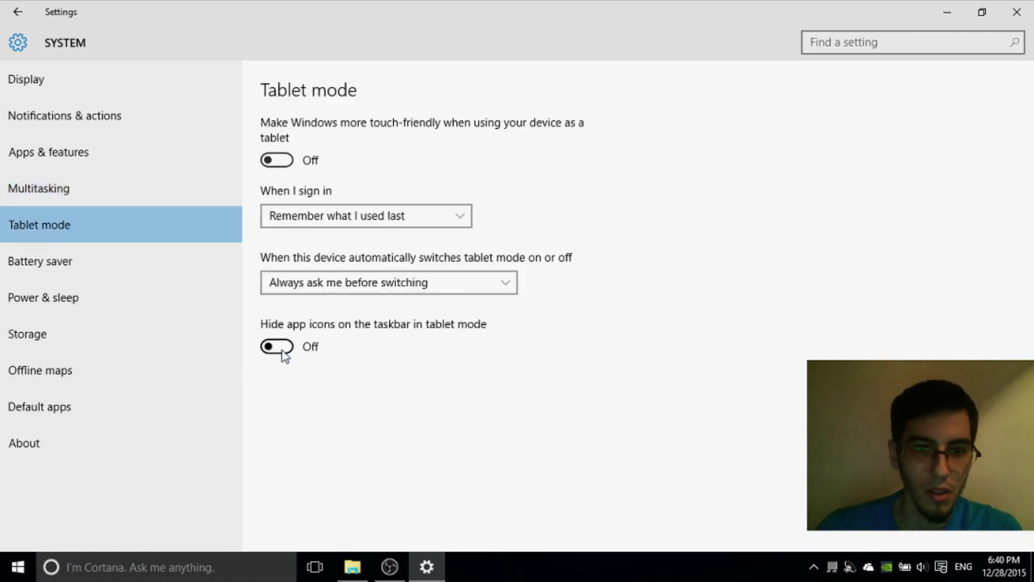
pyautogui.click(415, 217)
pyautogui.click(221, 297)
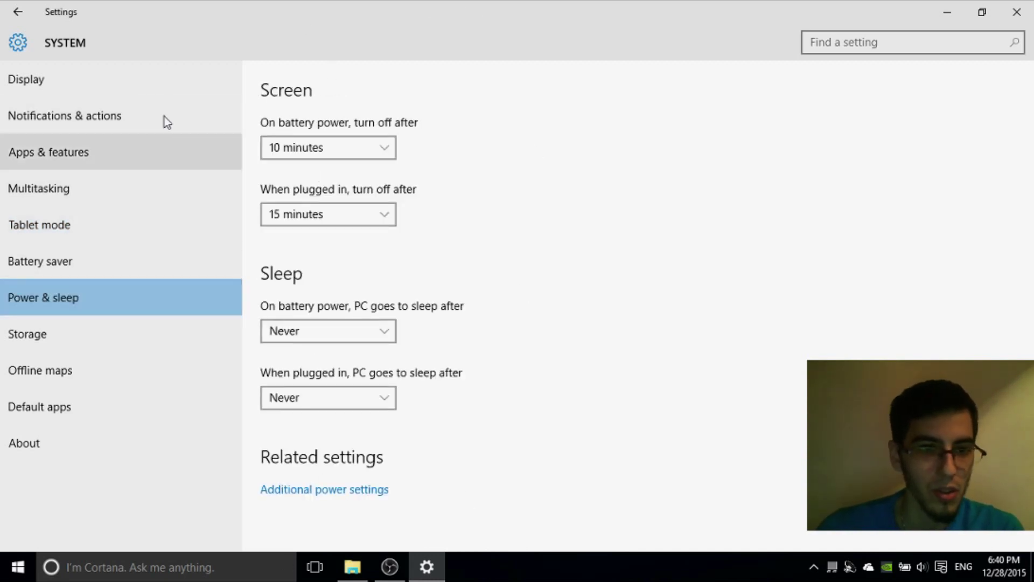
# In Additional power settings, show additional plans and select the High performance plan
pyautogui.click(328, 490)
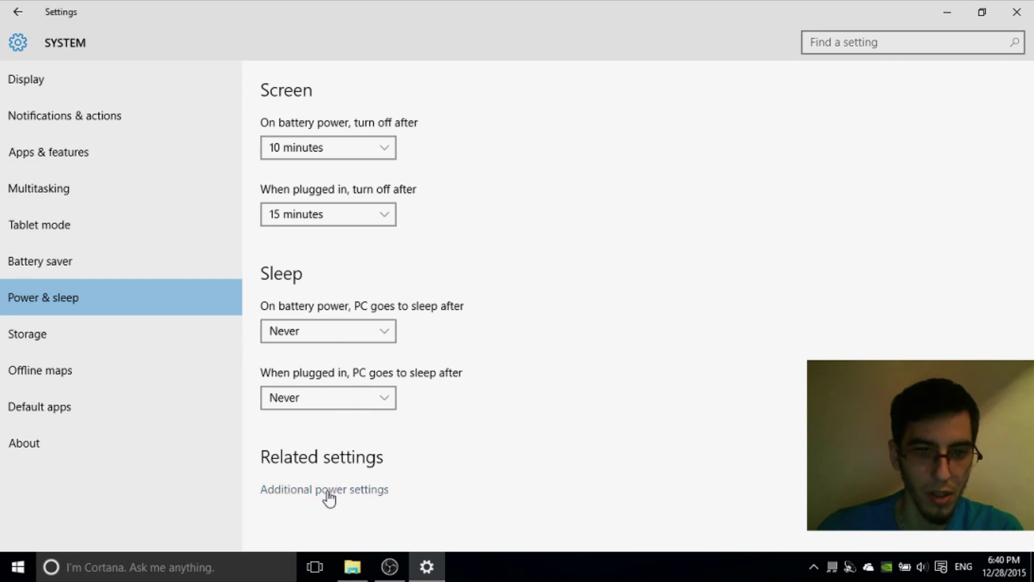
pyautogui.moveTo(323, 41); pyautogui.dragTo(415, 50)
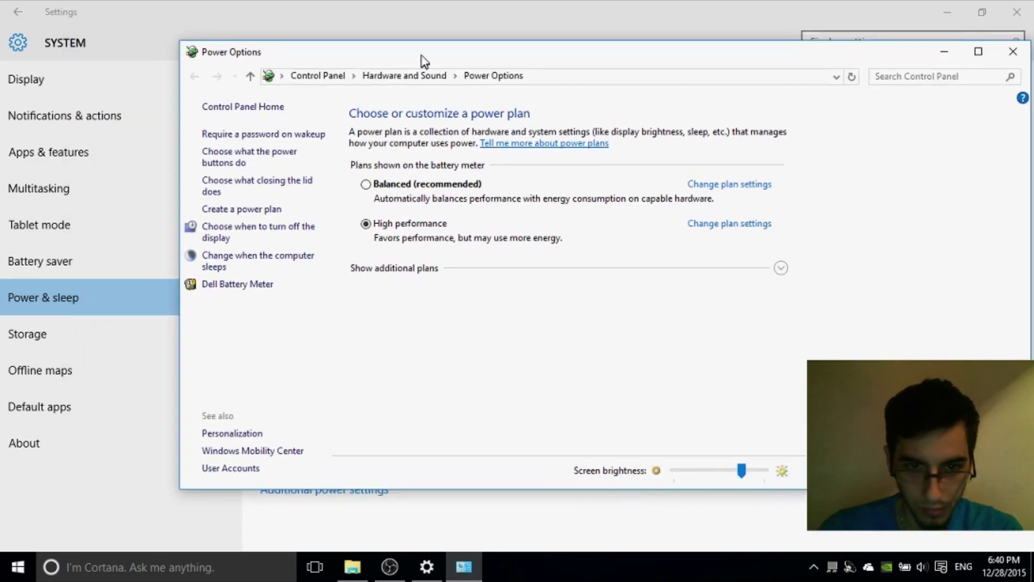
pyautogui.click(744, 272)
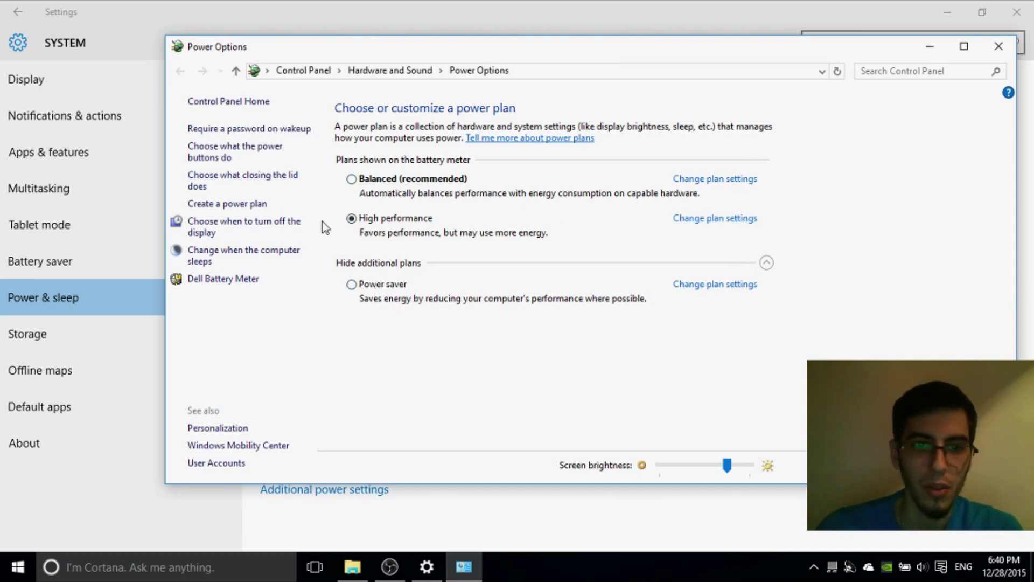
pyautogui.click(352, 218)
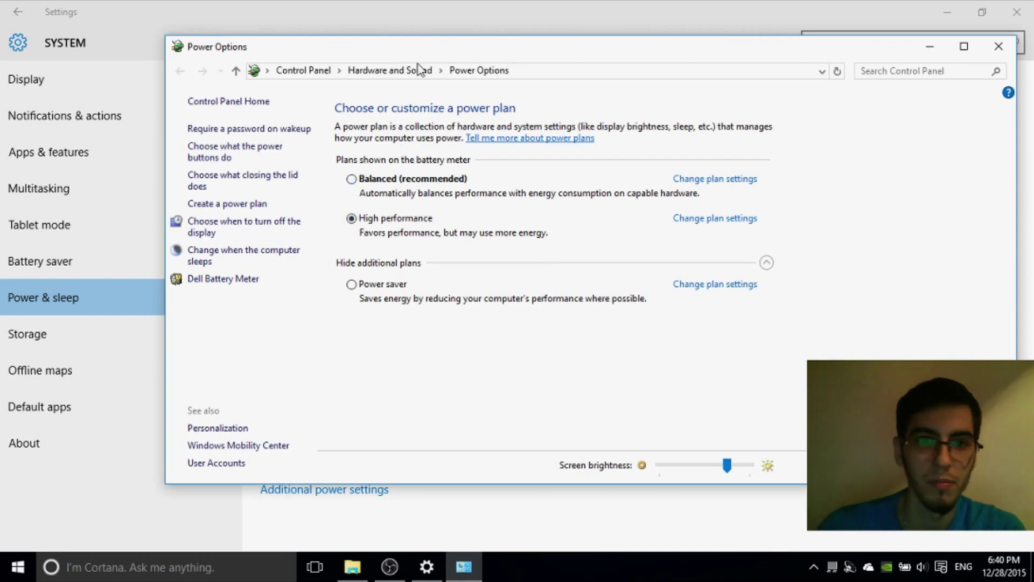
pyautogui.moveTo(426, 46); pyautogui.dragTo(362, 134)
pyautogui.doubleClick(362, 134)
pyautogui.doubleClick(353, 7)
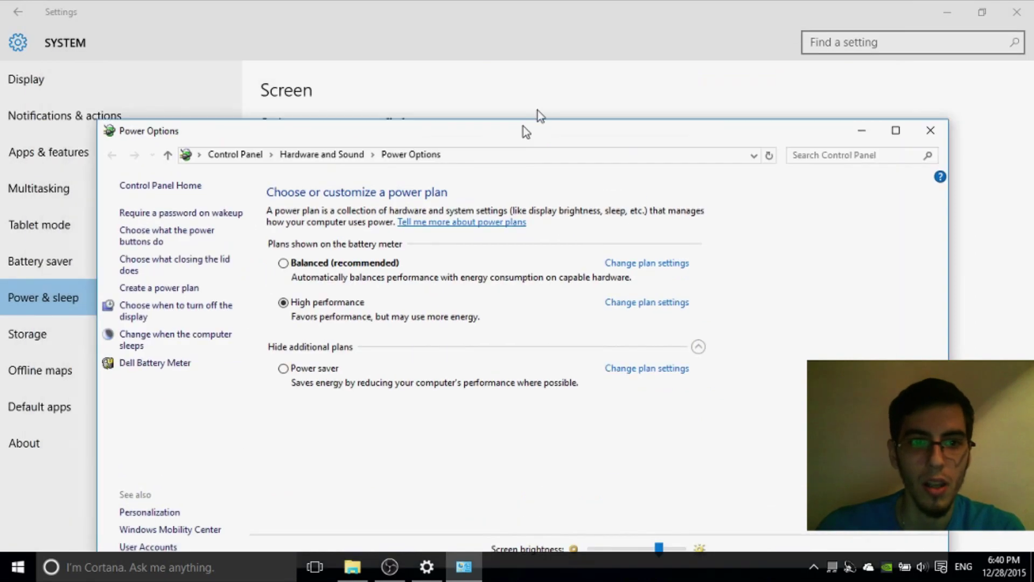
pyautogui.moveTo(479, 62); pyautogui.dragTo(484, 47)
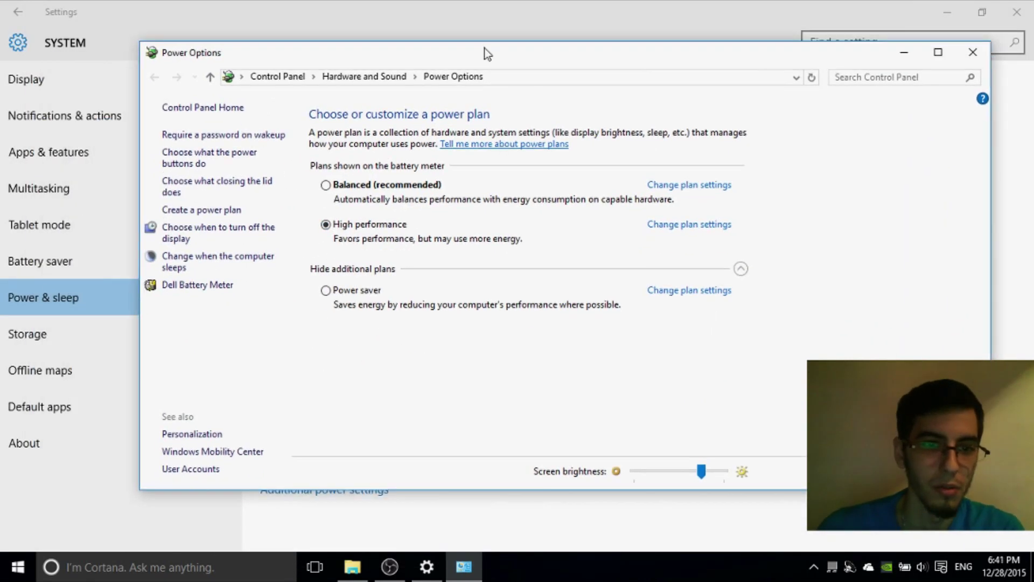
# Open the OneDrive settings dialog from its tray icon and view the Settings tab
pyautogui.rightClick(868, 567)
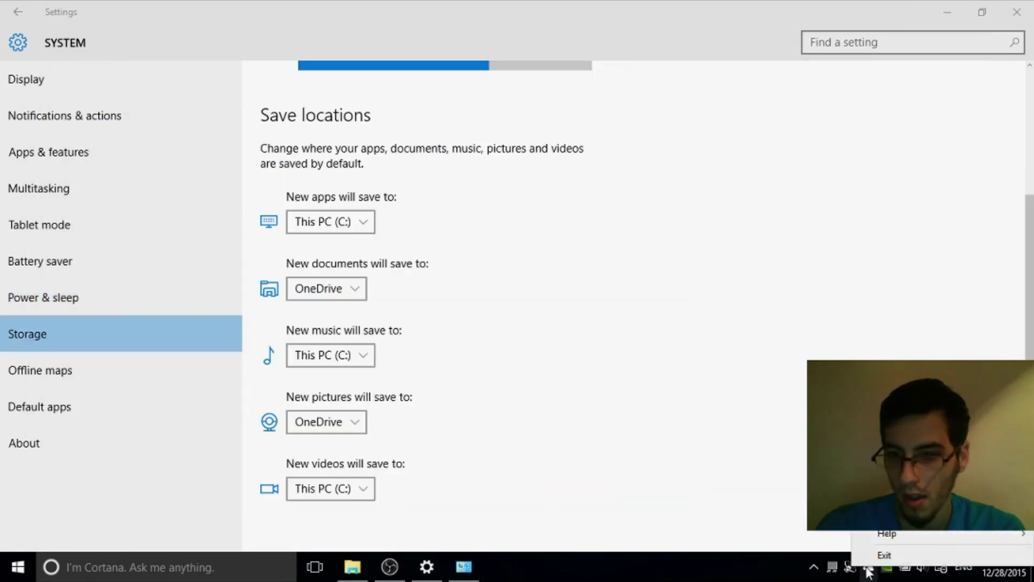
pyautogui.click(712, 423)
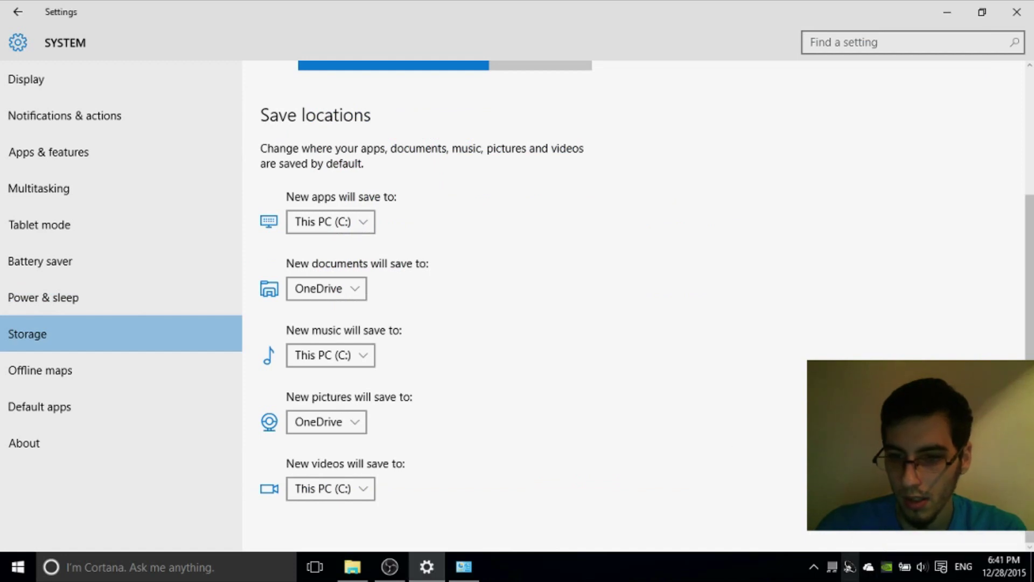
pyautogui.rightClick(870, 572)
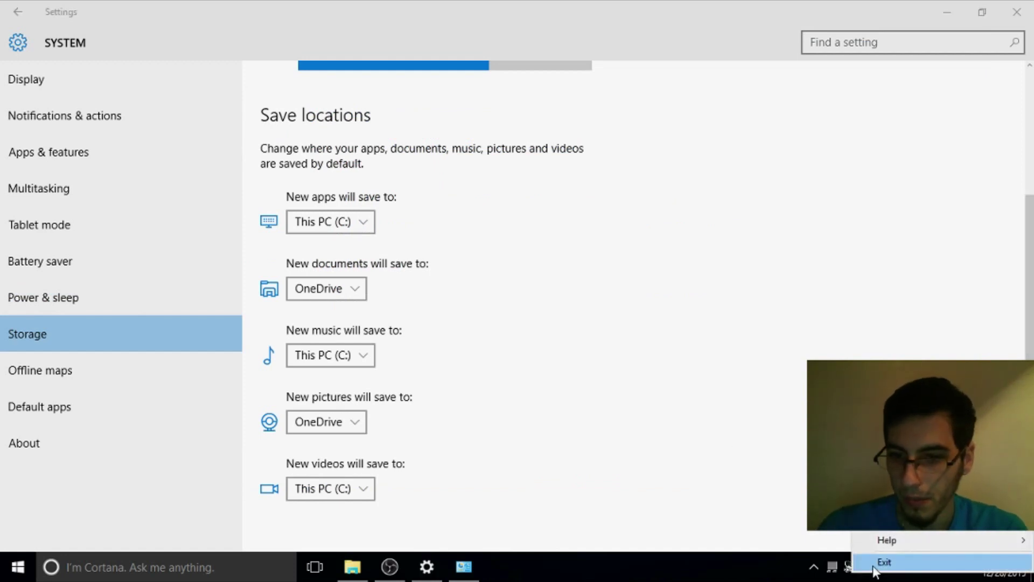
pyautogui.click(882, 520)
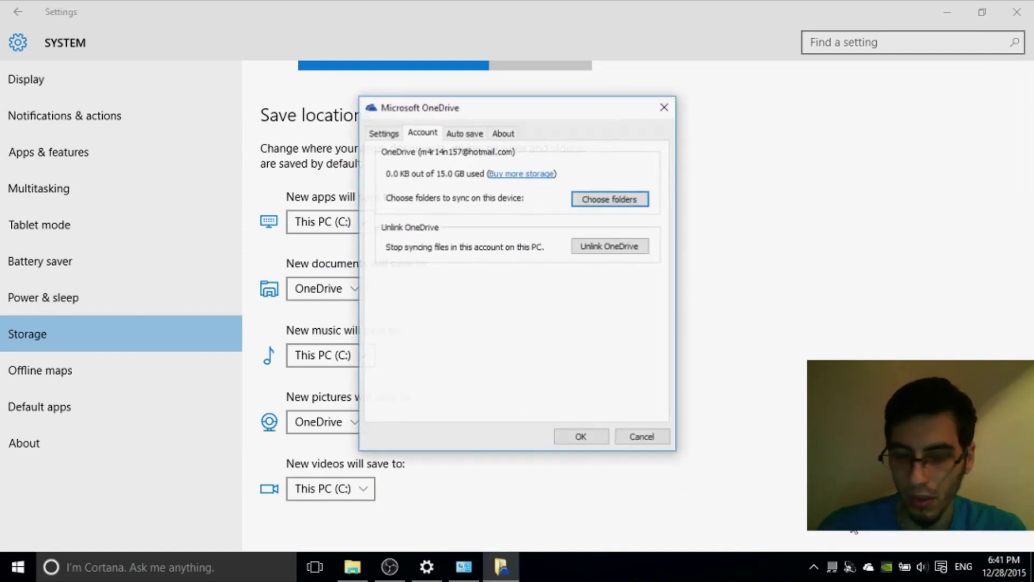
pyautogui.click(381, 135)
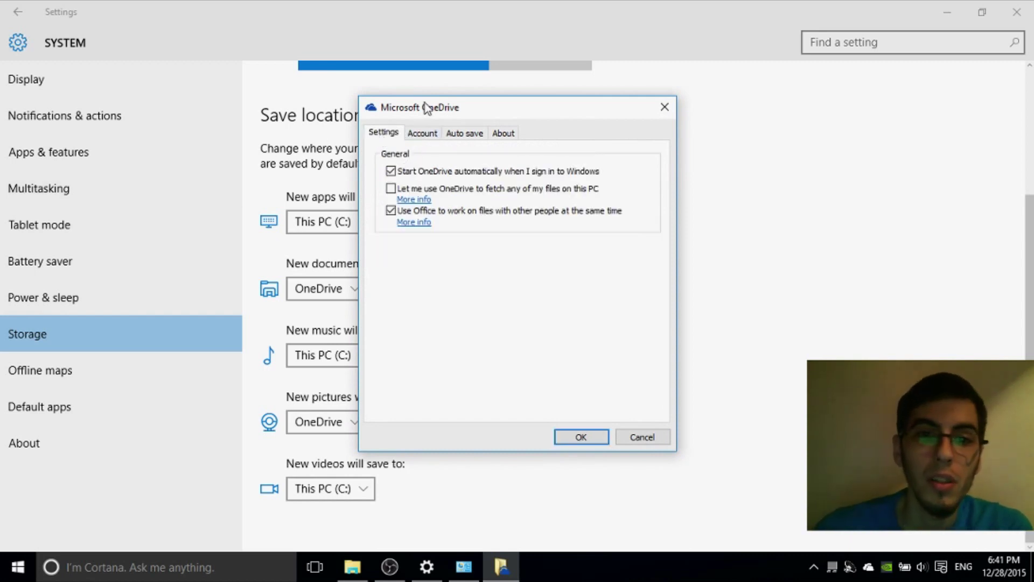
pyautogui.moveTo(427, 108); pyautogui.dragTo(460, 116)
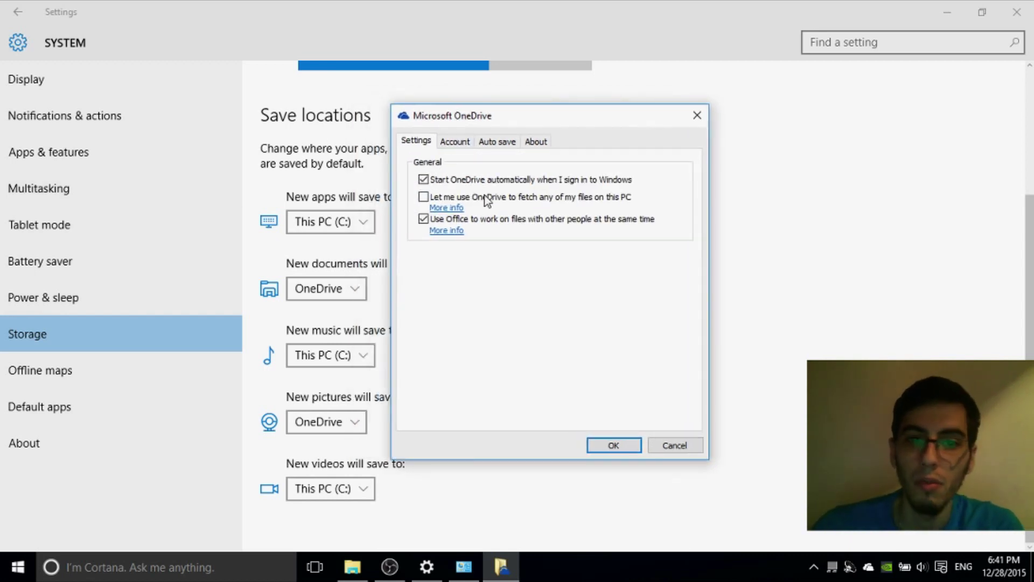
# Review OneDrive's Account, Auto save and About tabs without changes, then close the dialog
pyautogui.click(457, 142)
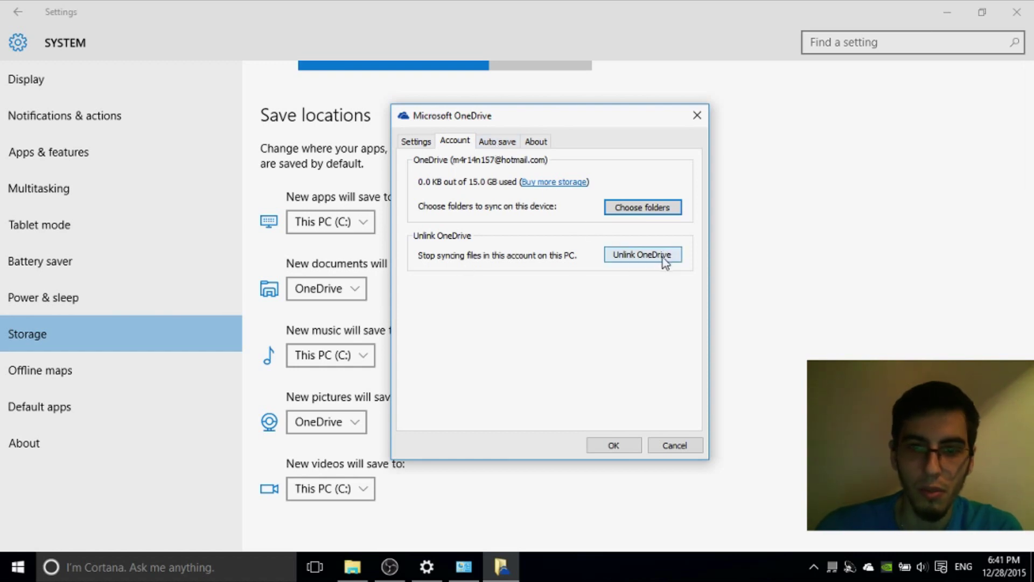
pyautogui.click(505, 141)
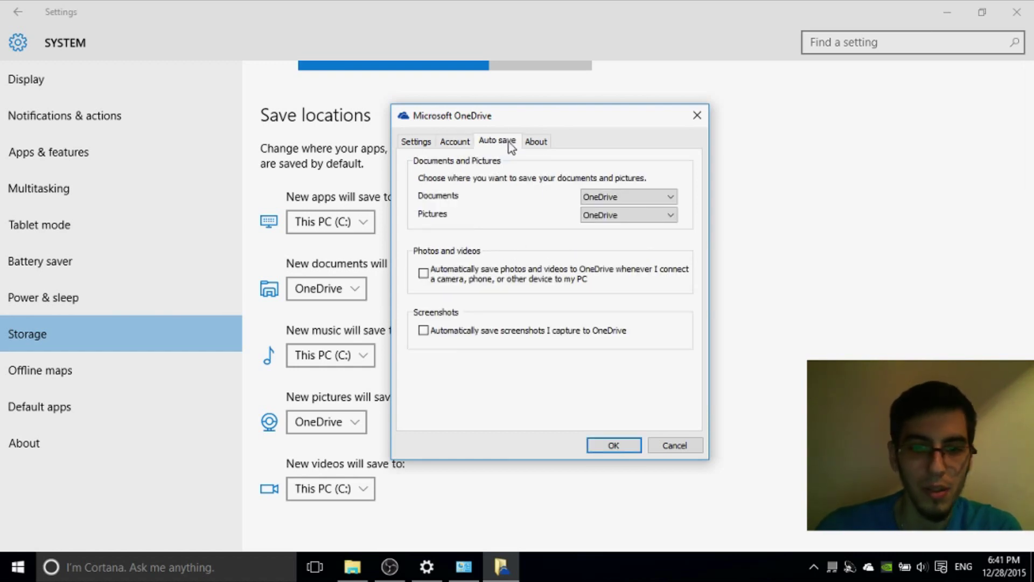
pyautogui.click(536, 143)
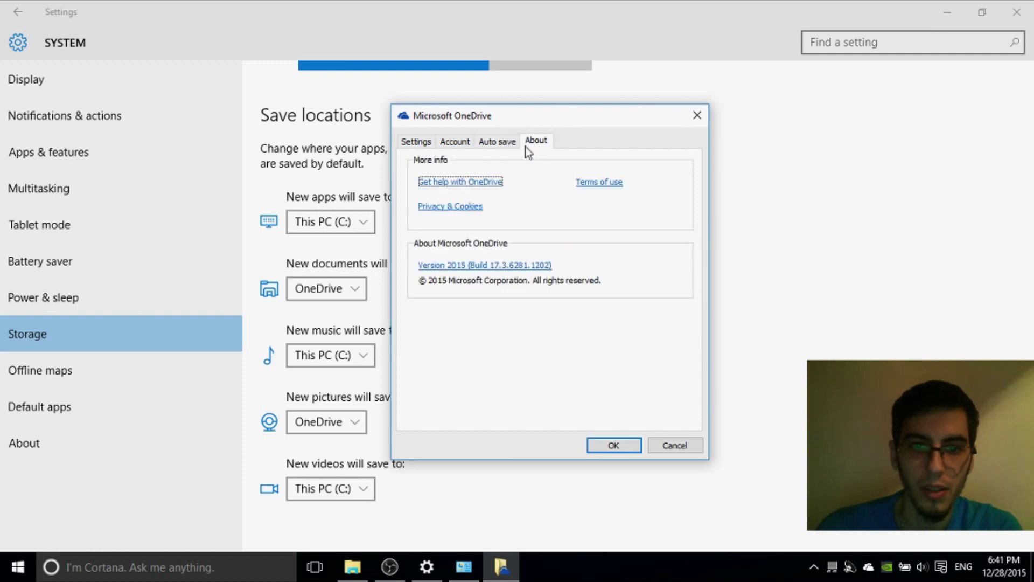
pyautogui.click(496, 143)
pyautogui.click(455, 141)
pyautogui.click(417, 142)
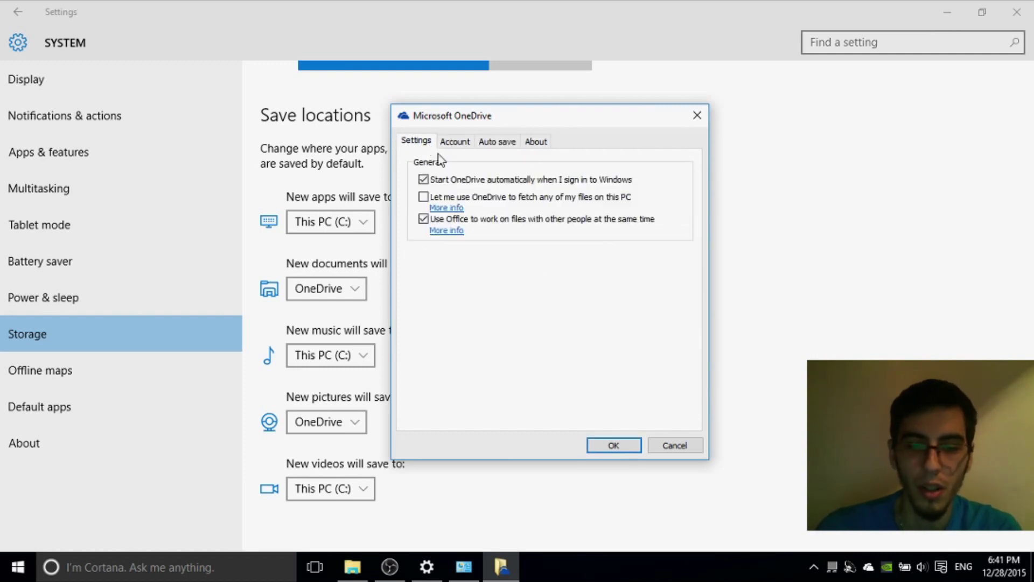
pyautogui.click(696, 116)
pyautogui.rightClick(869, 570)
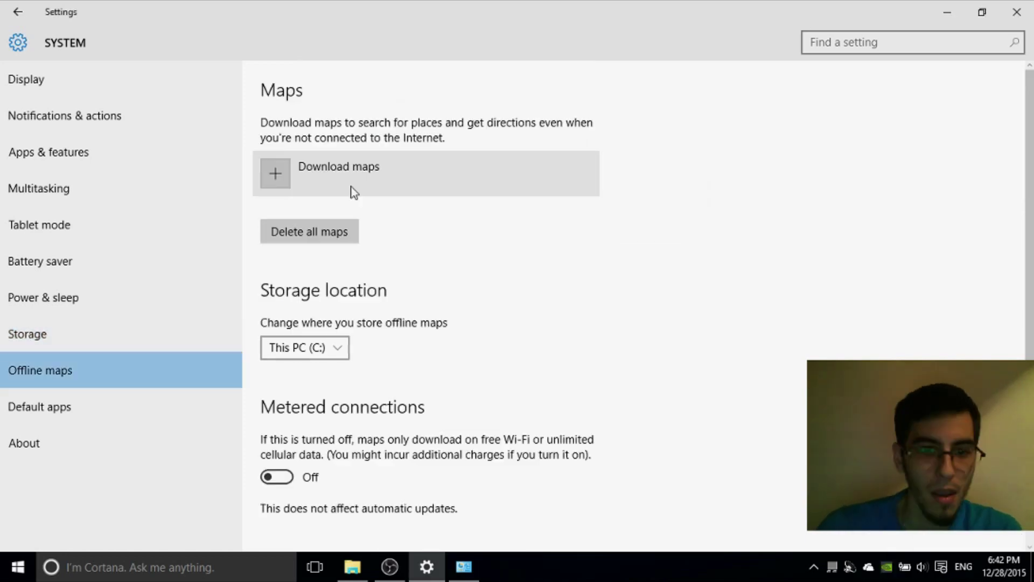
# Keep the offline maps storage location set to This PC (C:)
pyautogui.scroll(-8, 351, 191)
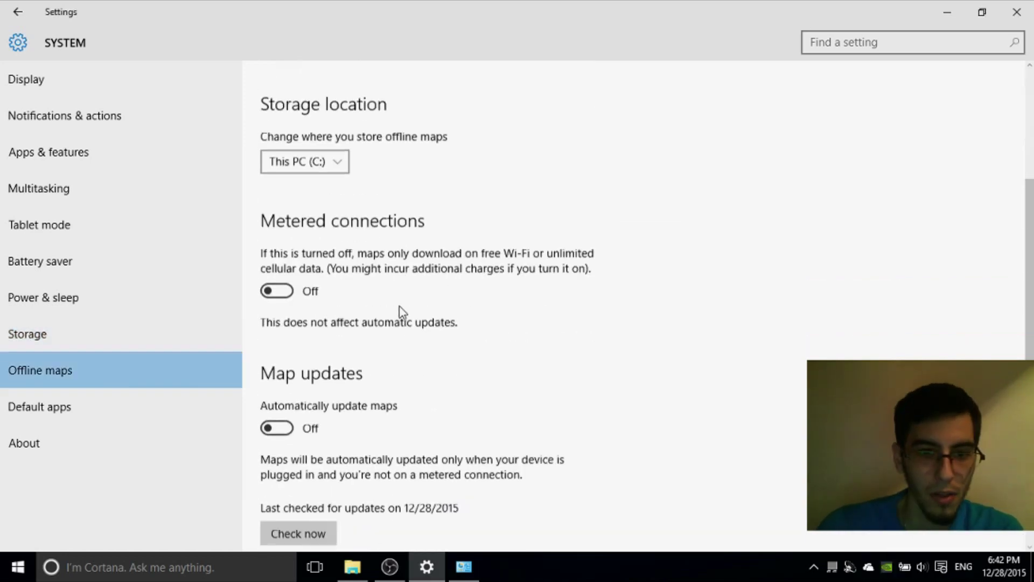
pyautogui.scroll(5, 296, 216)
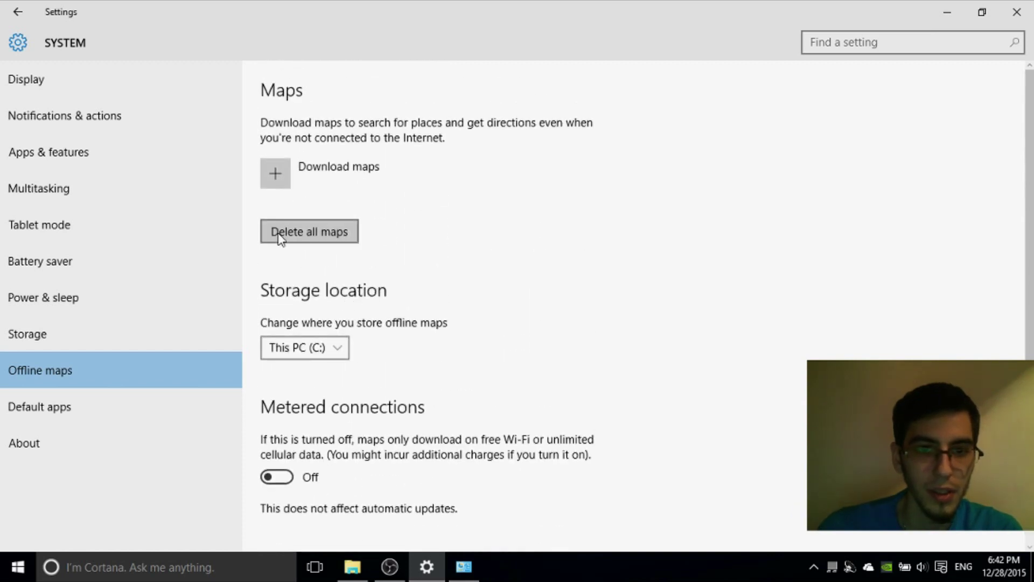
pyautogui.scroll(-3, 345, 232)
pyautogui.click(325, 208)
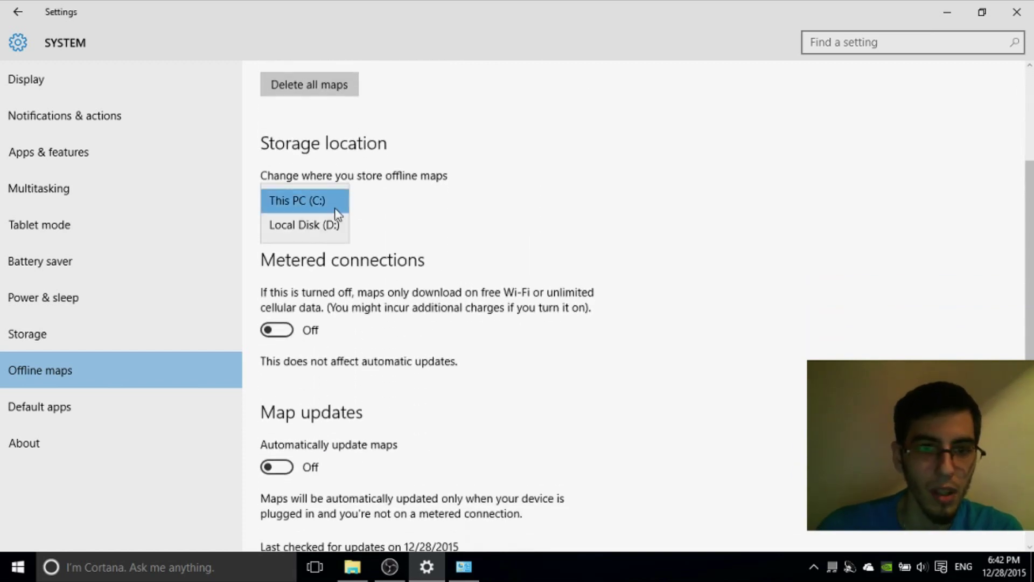
pyautogui.click(340, 197)
pyautogui.scroll(-3, 344, 269)
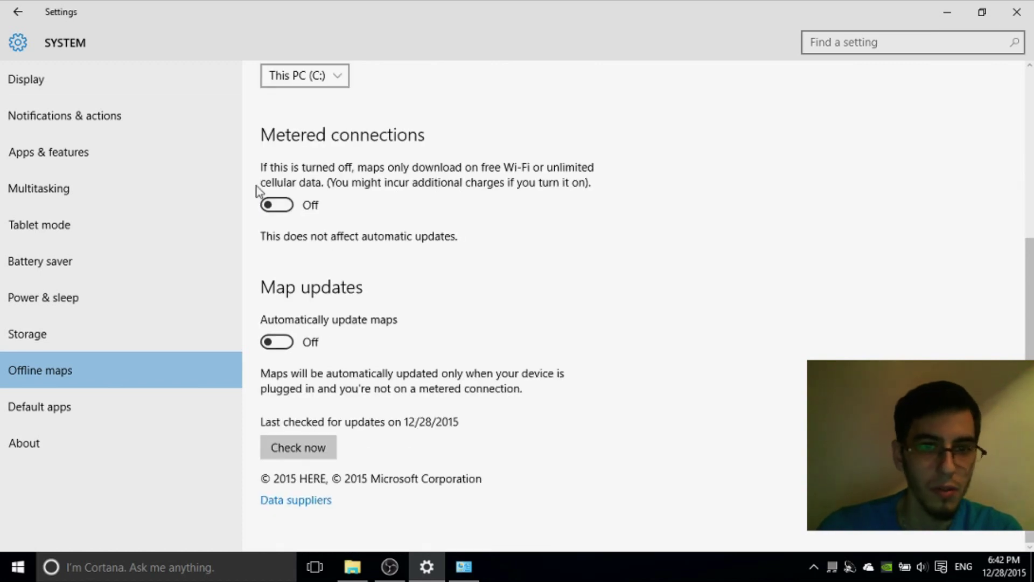
pyautogui.scroll(4, 328, 209)
pyautogui.scroll(-4, 352, 399)
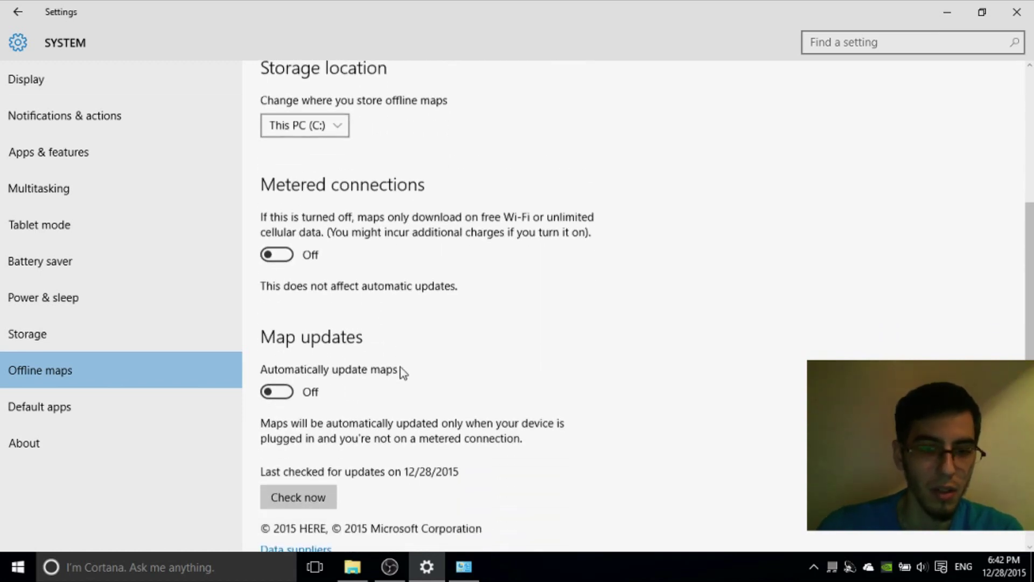
pyautogui.click(104, 407)
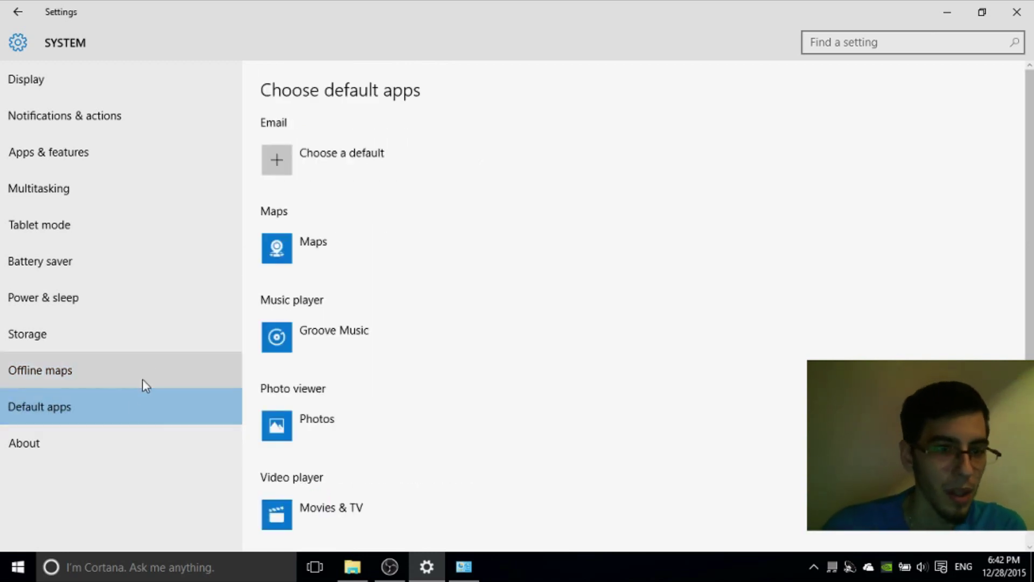
# Set Mail as the default email app
pyautogui.click(274, 159)
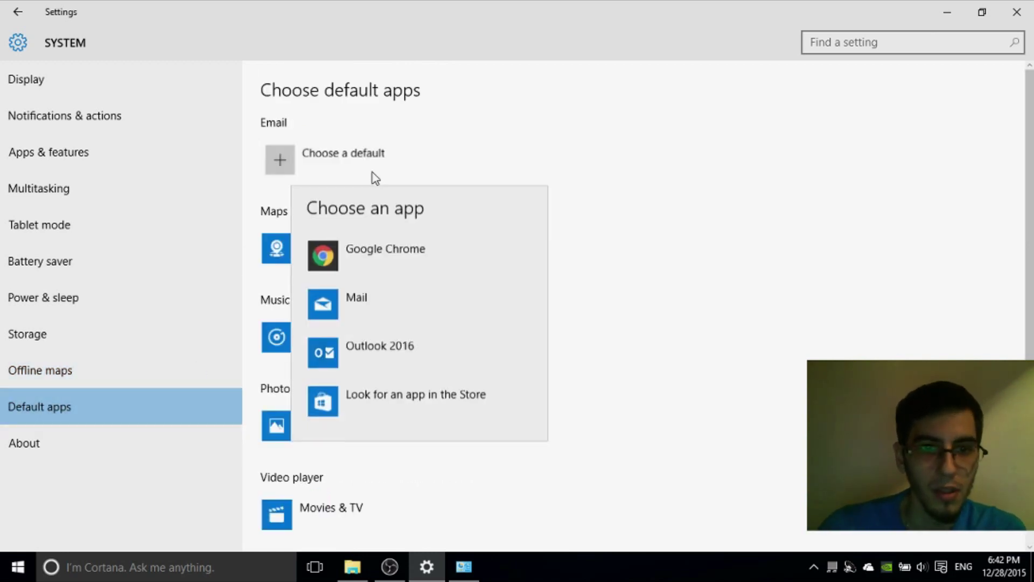
pyautogui.click(458, 147)
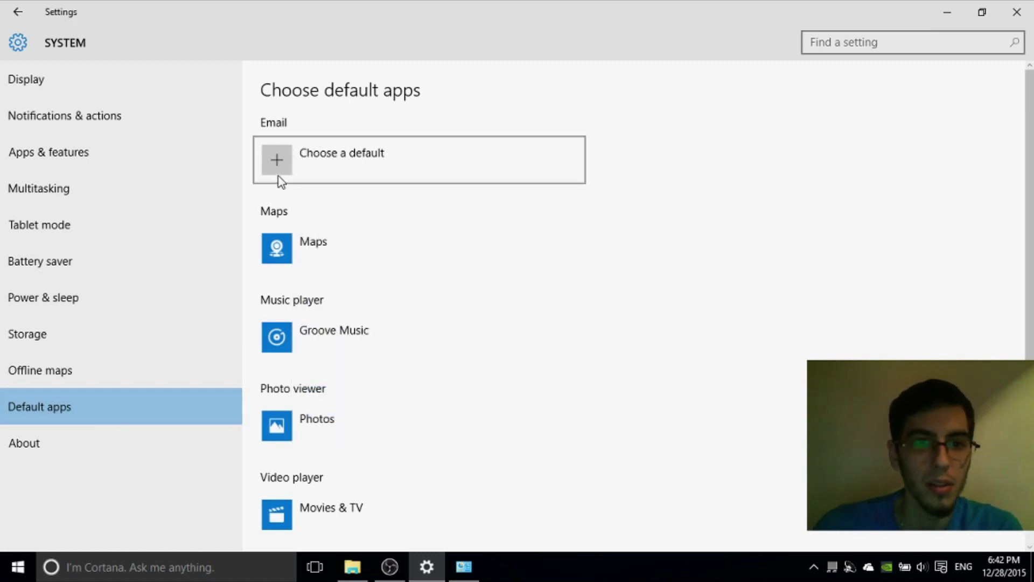
pyautogui.click(280, 162)
pyautogui.click(352, 306)
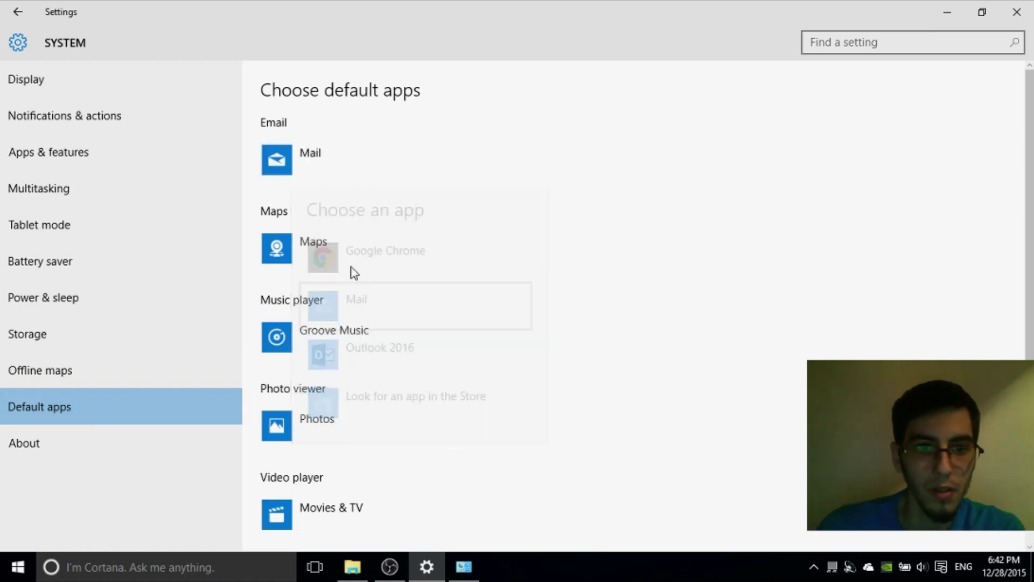
pyautogui.click(335, 180)
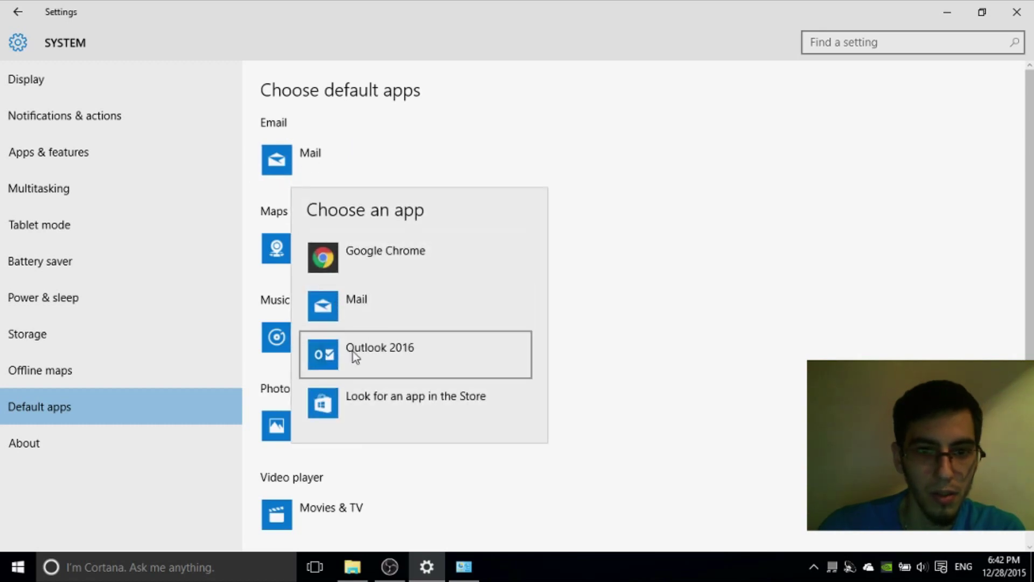
pyautogui.click(354, 306)
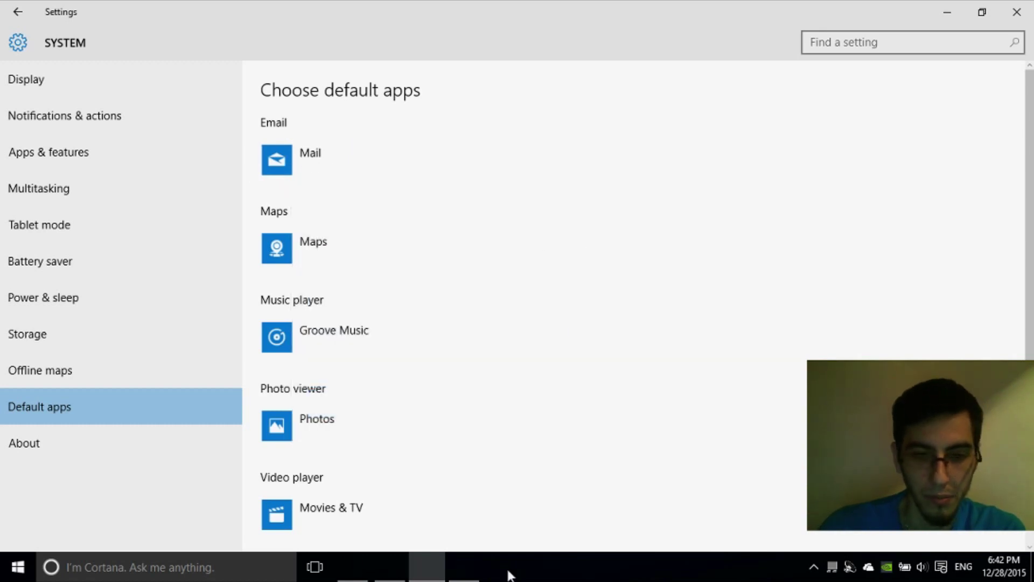
# Check the maps choices, try VLC as music player, then restore Groove Music
pyautogui.click(283, 261)
pyautogui.scroll(-4, 441, 258)
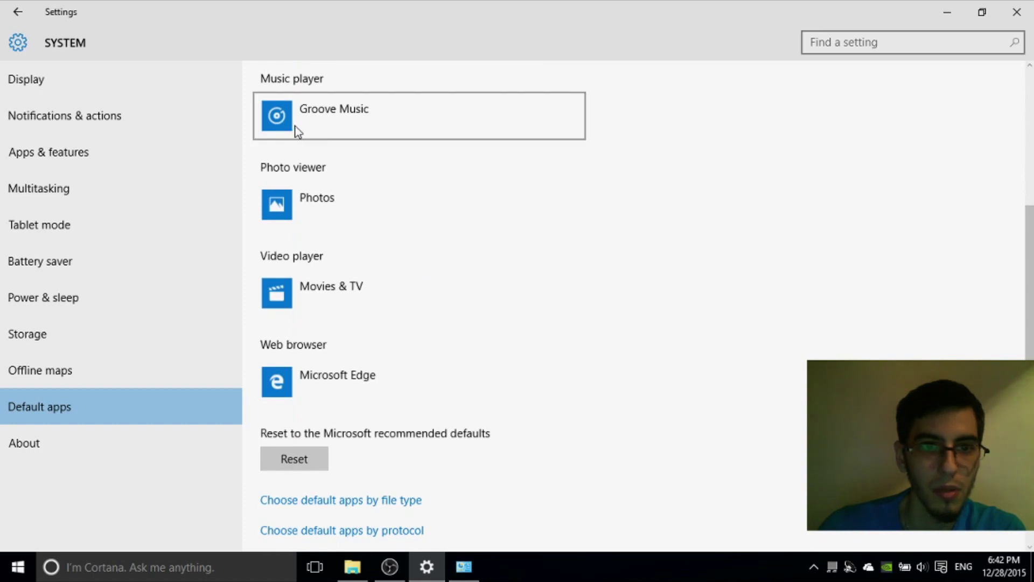
pyautogui.click(301, 127)
pyautogui.click(344, 276)
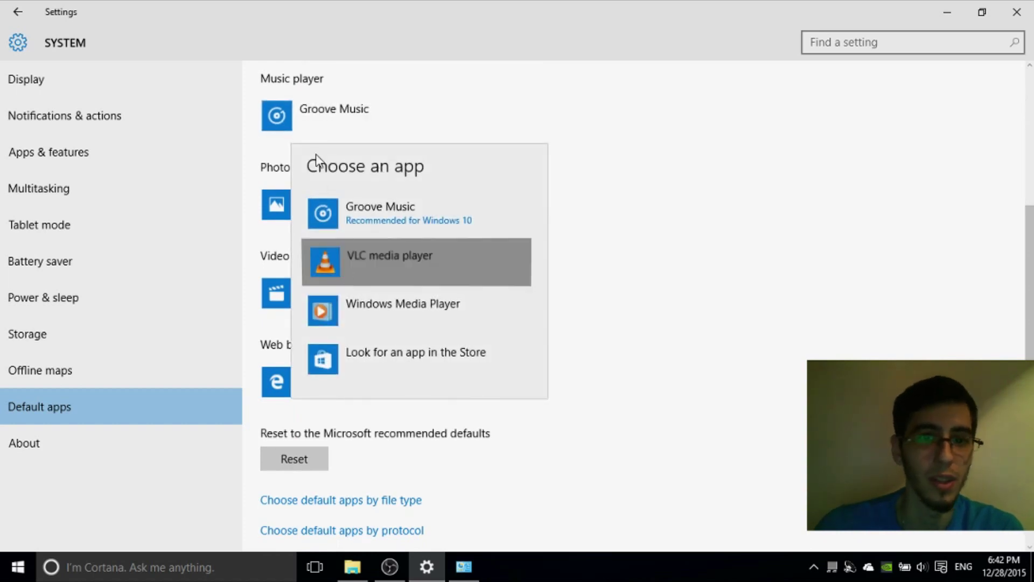
pyautogui.click(329, 116)
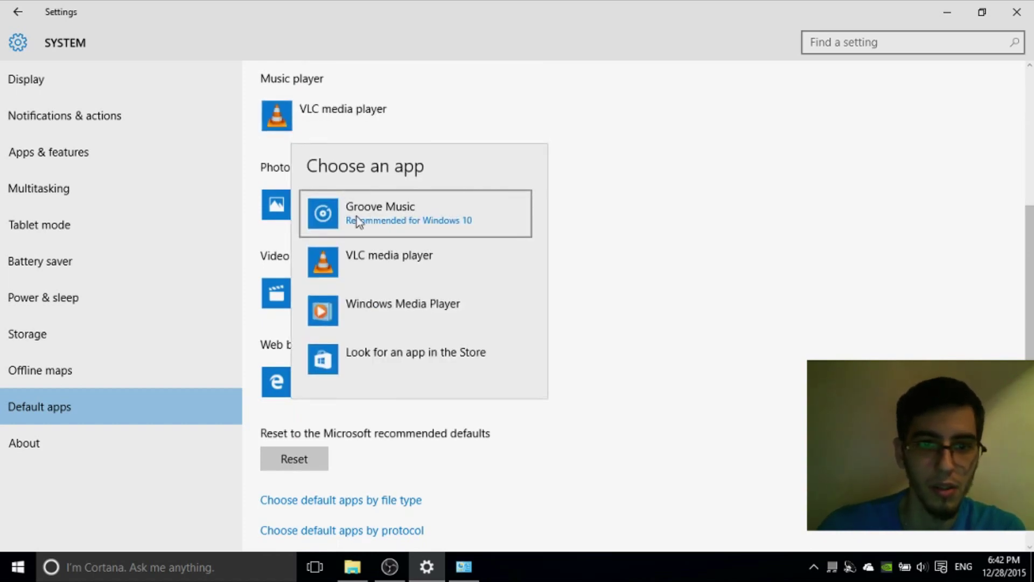
pyautogui.click(355, 216)
# Try Paint as photo viewer, then restore Photos as the default
pyautogui.scroll(4, 361, 253)
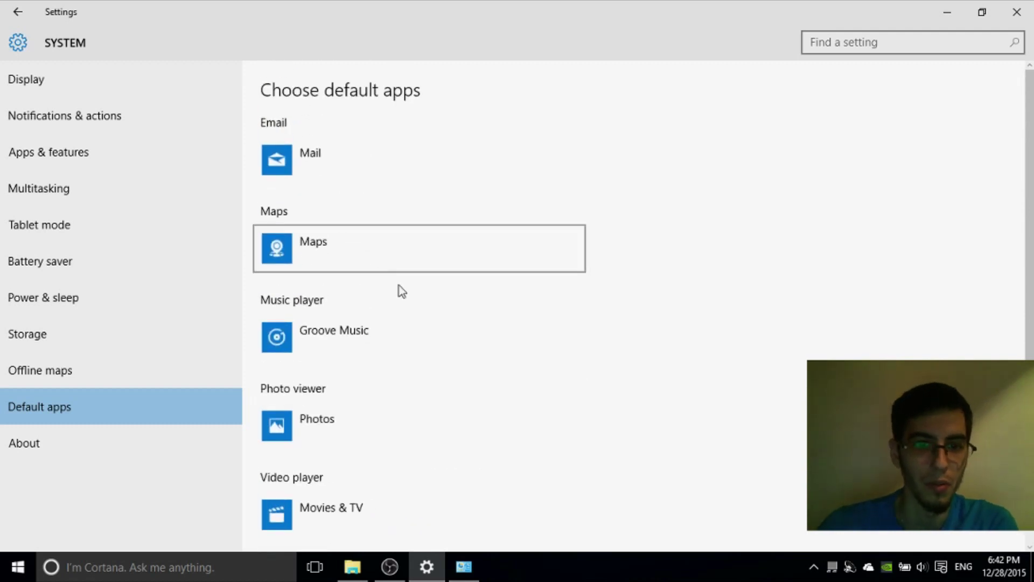
pyautogui.scroll(-3, 383, 283)
pyautogui.scroll(-3, 353, 263)
pyautogui.click(298, 157)
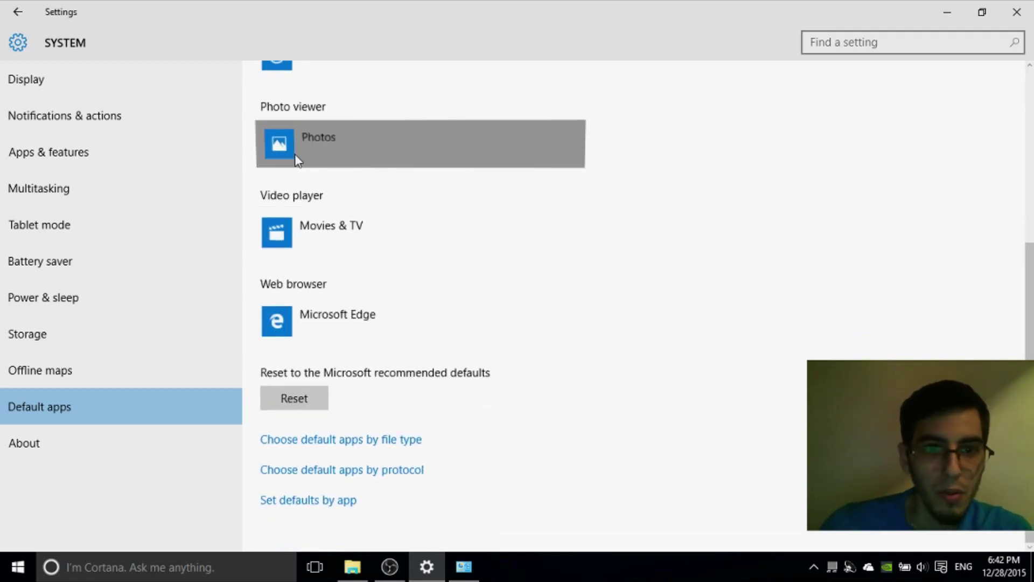
pyautogui.click(366, 298)
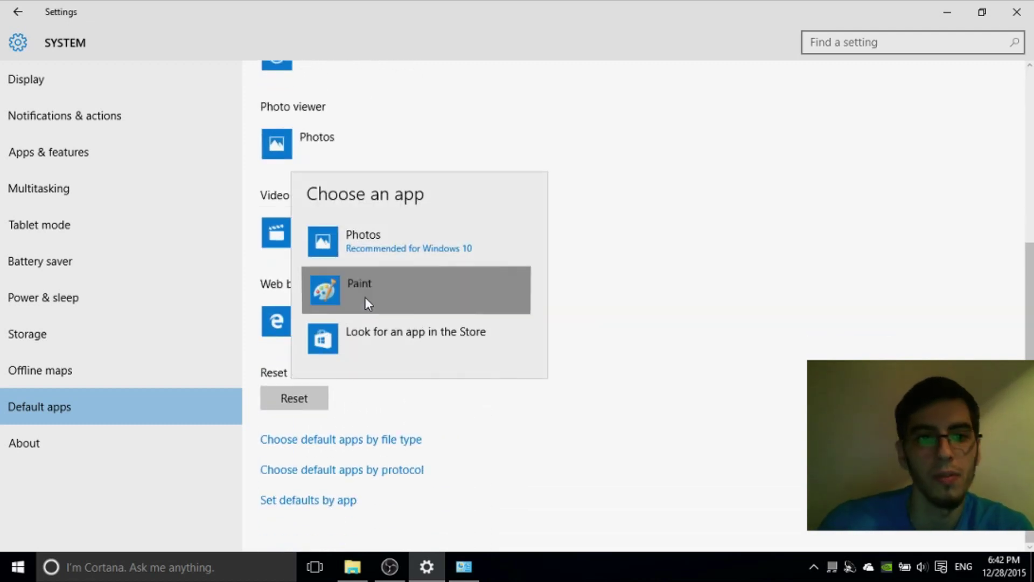
pyautogui.click(328, 163)
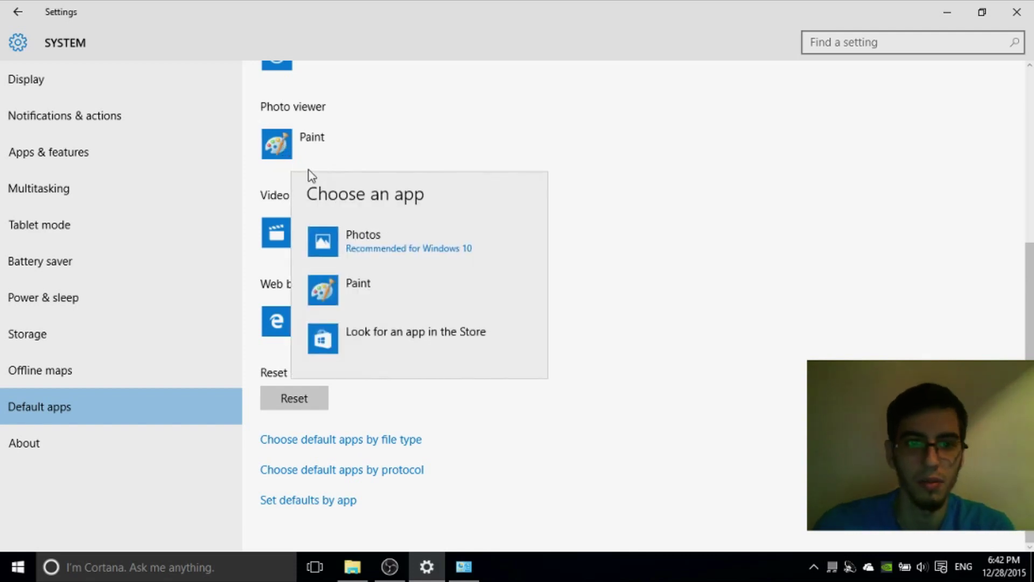
pyautogui.click(334, 240)
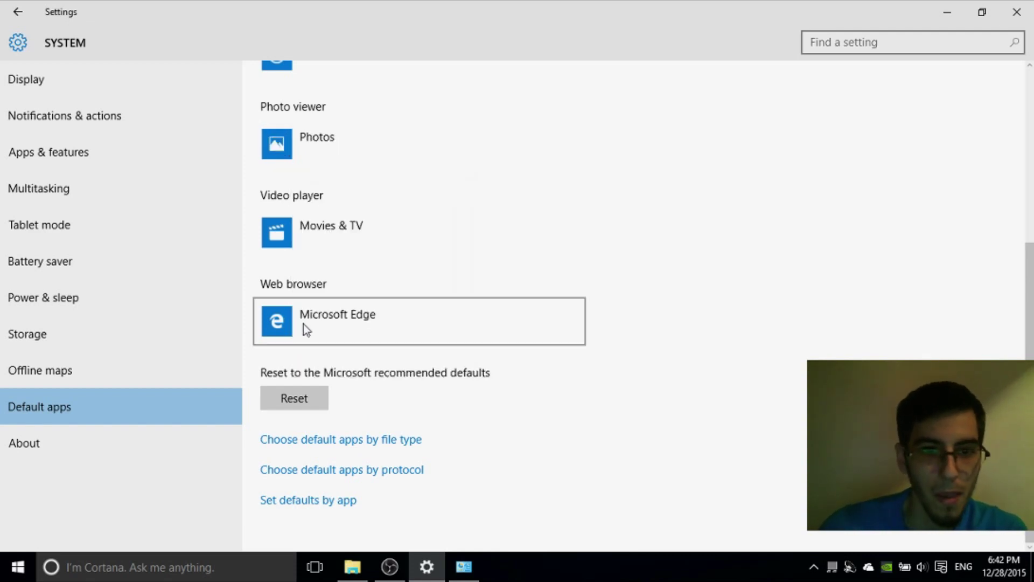
# Make Google Chrome the default web browser and VLC media player the default video player
pyautogui.click(501, 301)
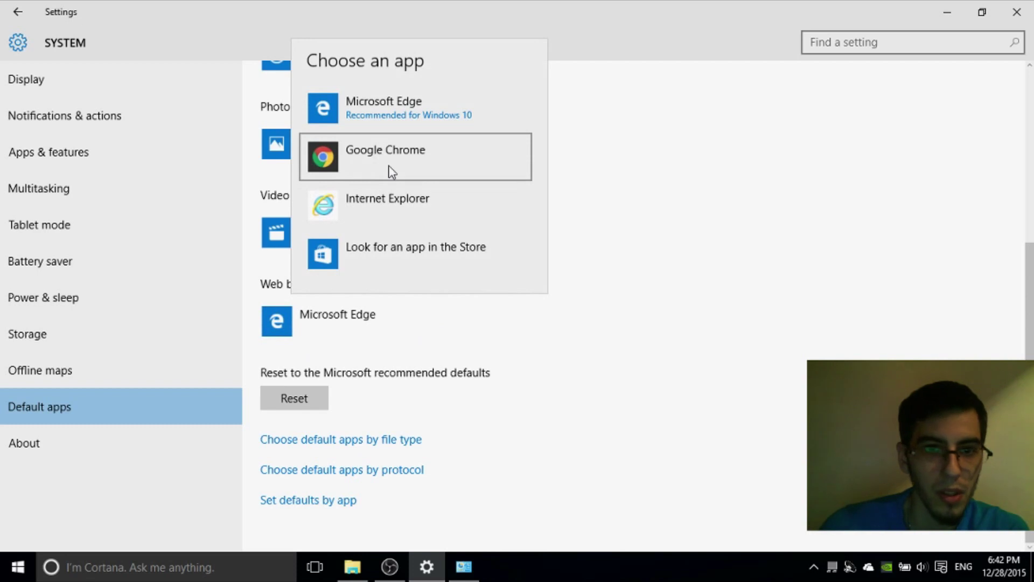
pyautogui.click(388, 168)
pyautogui.click(293, 225)
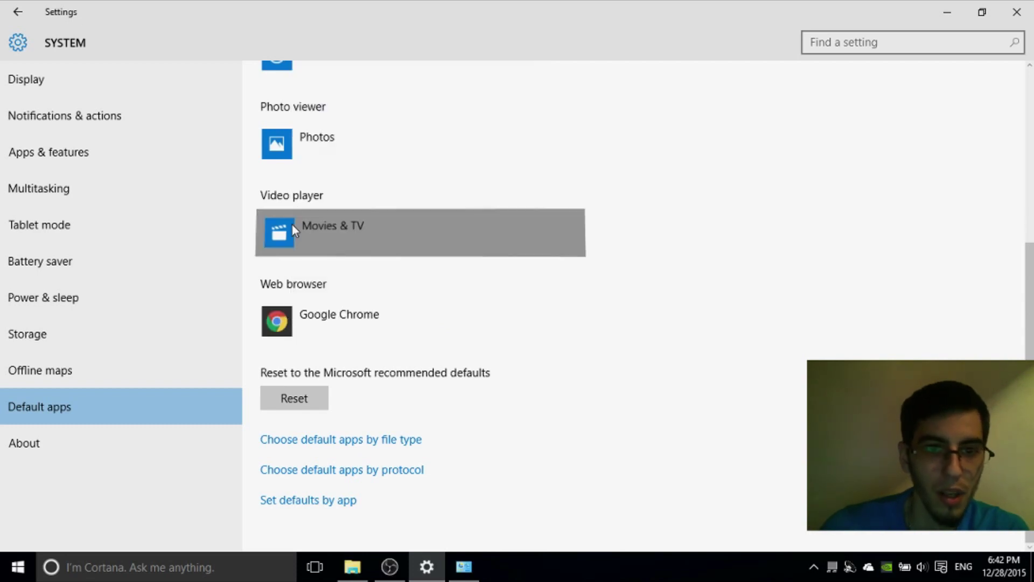
pyautogui.click(667, 241)
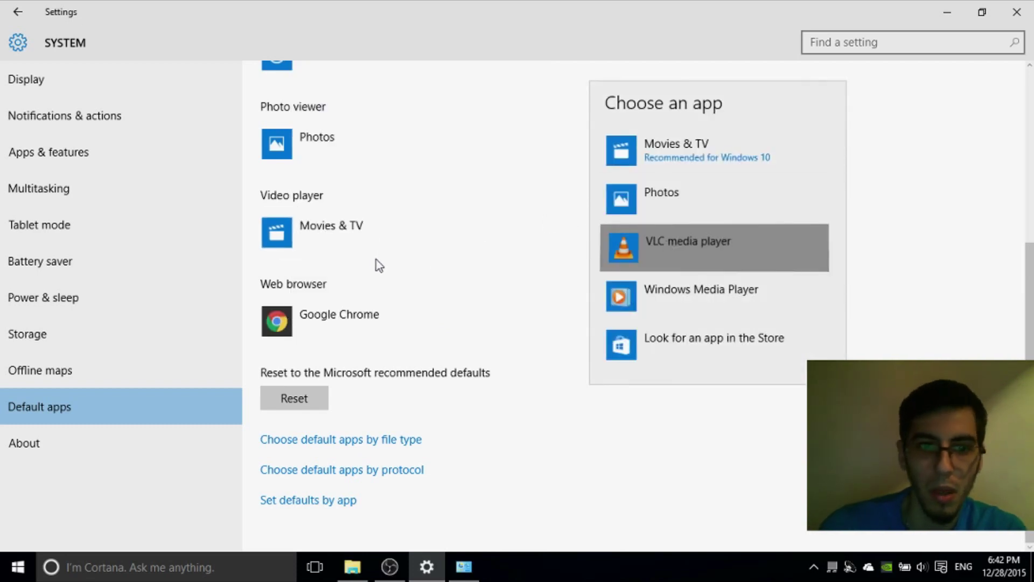
pyautogui.scroll(3, 481, 265)
pyautogui.scroll(-5, 481, 265)
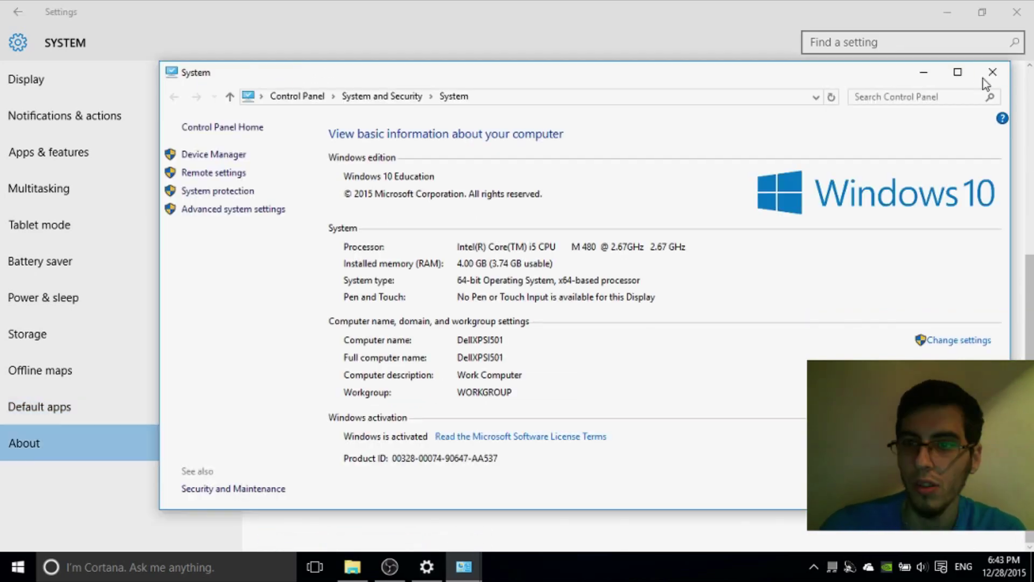
pyautogui.click(989, 71)
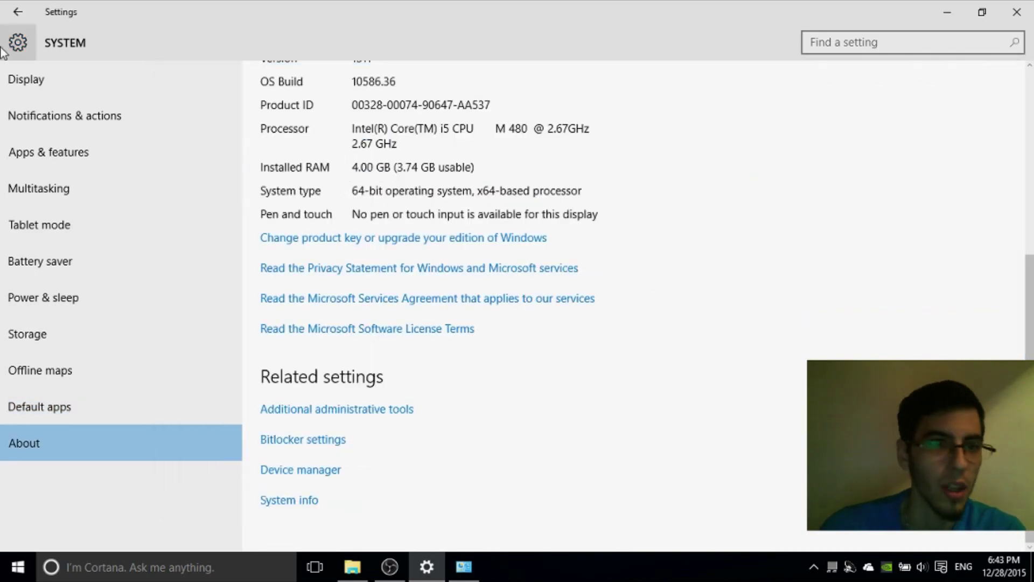
# Turn off 'Let Windows manage my default printer' in Devices settings
pyautogui.click(17, 11)
pyautogui.click(371, 237)
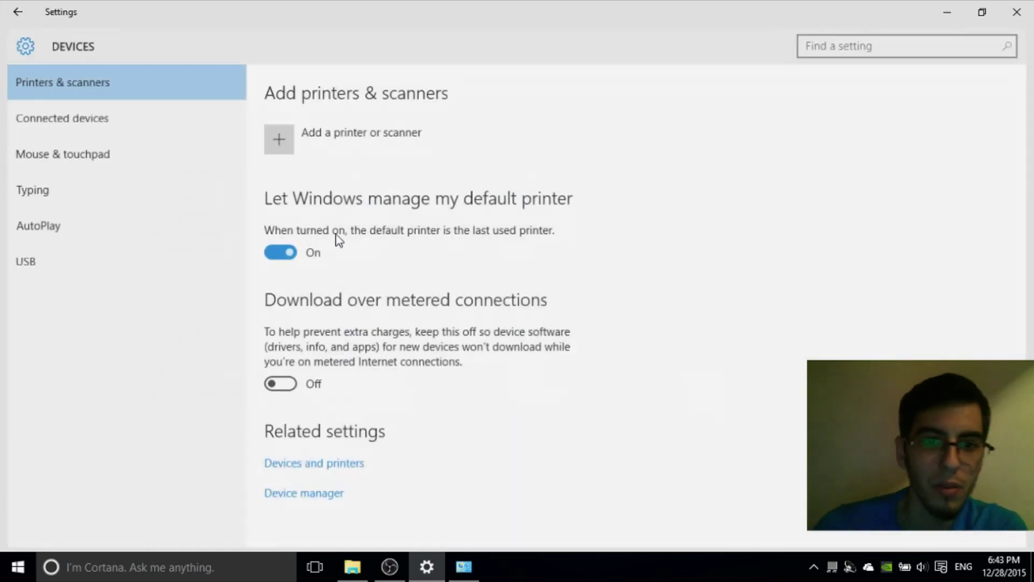
pyautogui.click(277, 252)
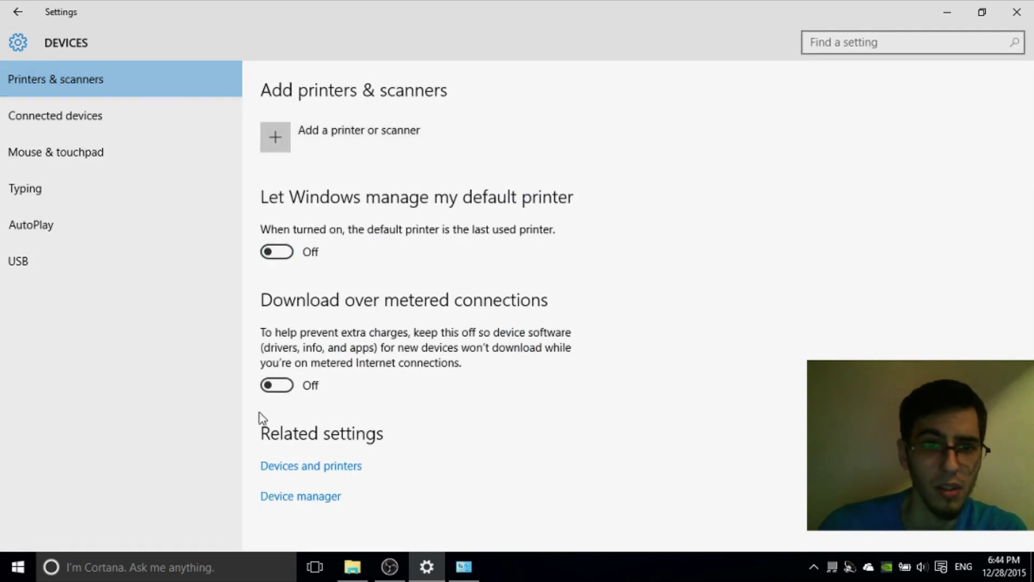
# Open and close Device Manager and the Devices and Printers window
pyautogui.click(284, 129)
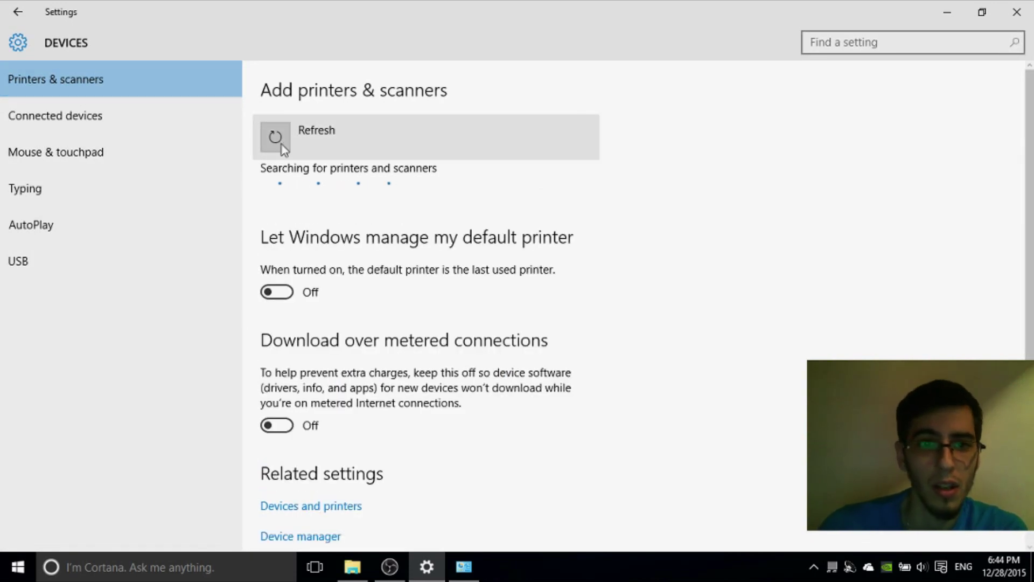
pyautogui.scroll(-1, 315, 455)
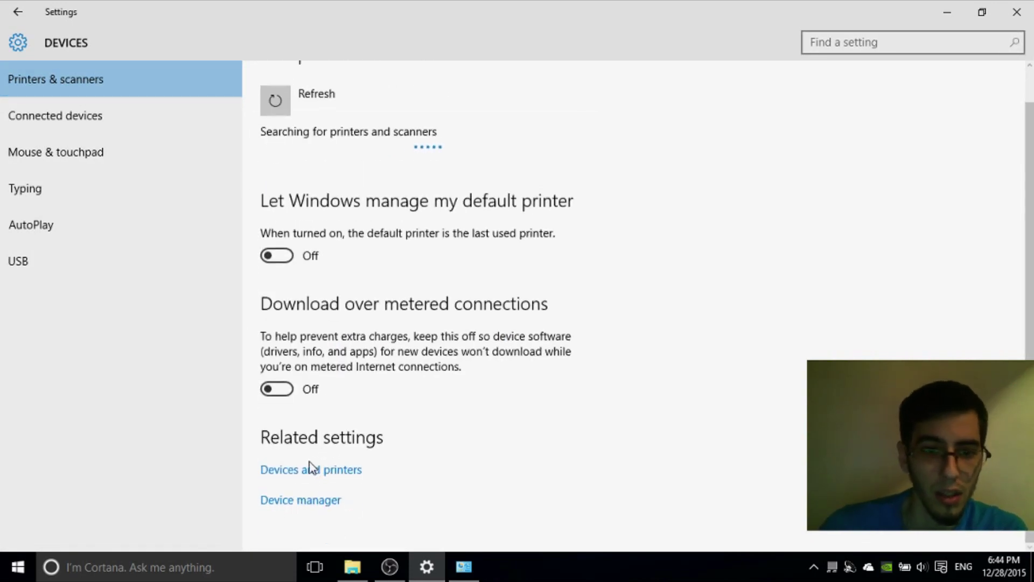
pyautogui.click(320, 506)
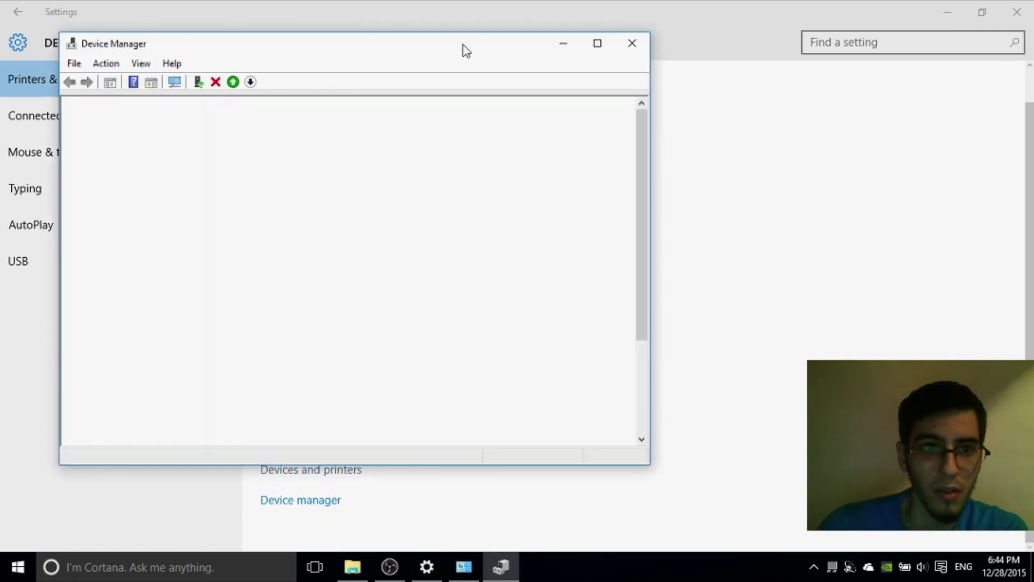
pyautogui.click(626, 45)
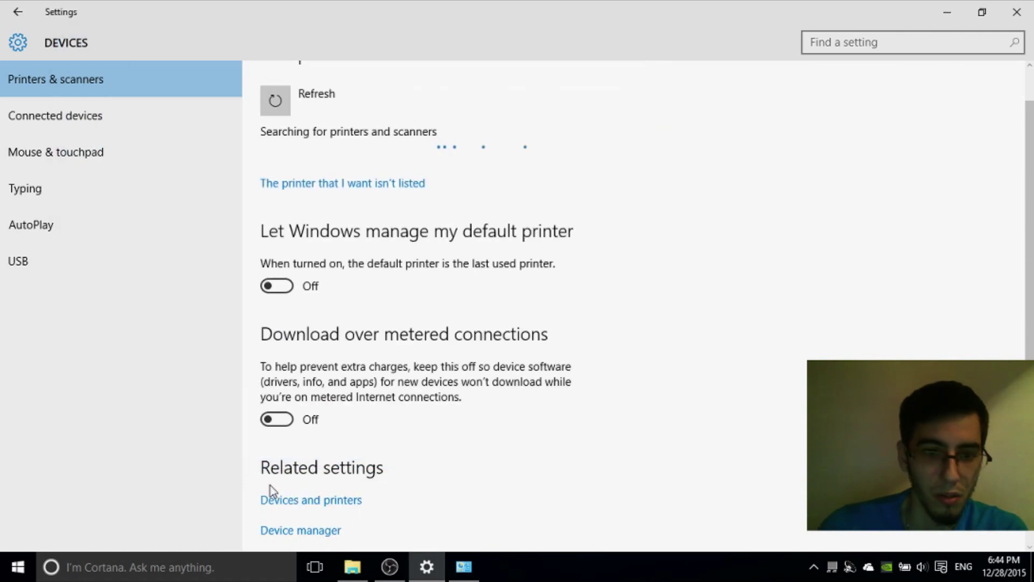
pyautogui.click(305, 507)
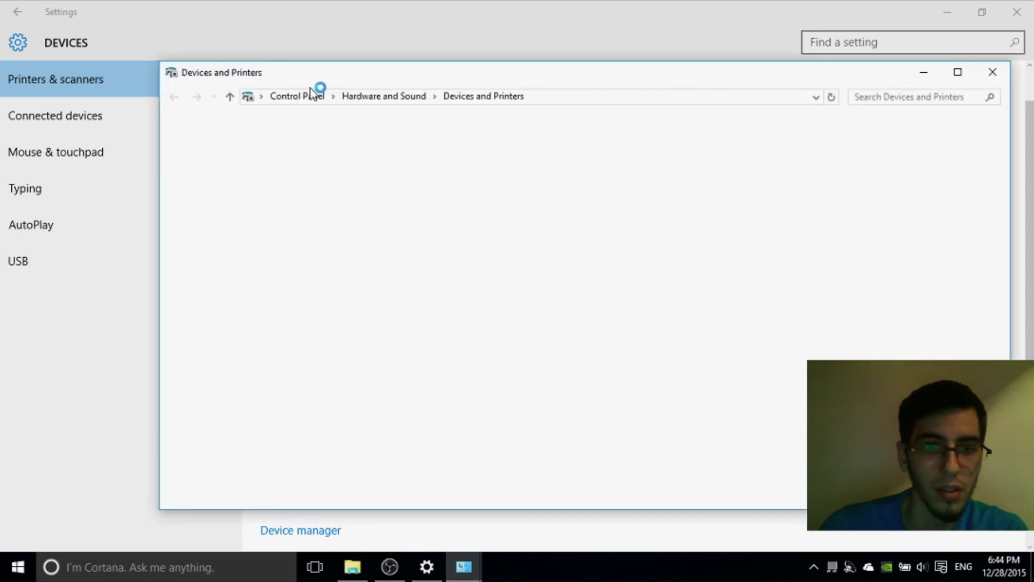
pyautogui.moveTo(346, 73); pyautogui.dragTo(226, 80)
pyautogui.click(873, 77)
# Expand the 2.4G RX and USB Keyboard entries under Connected devices
pyautogui.click(120, 118)
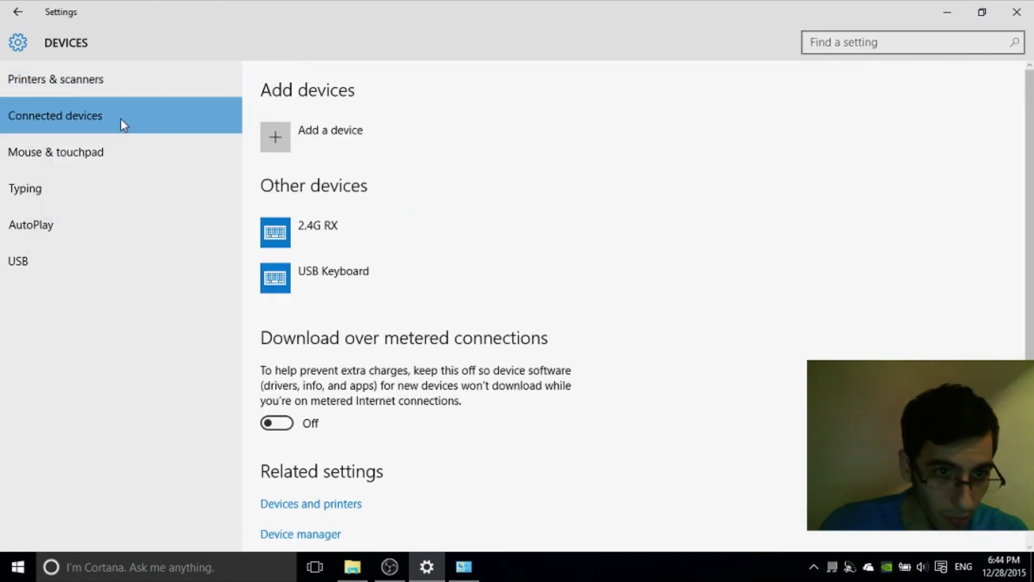
pyautogui.scroll(-1, 360, 327)
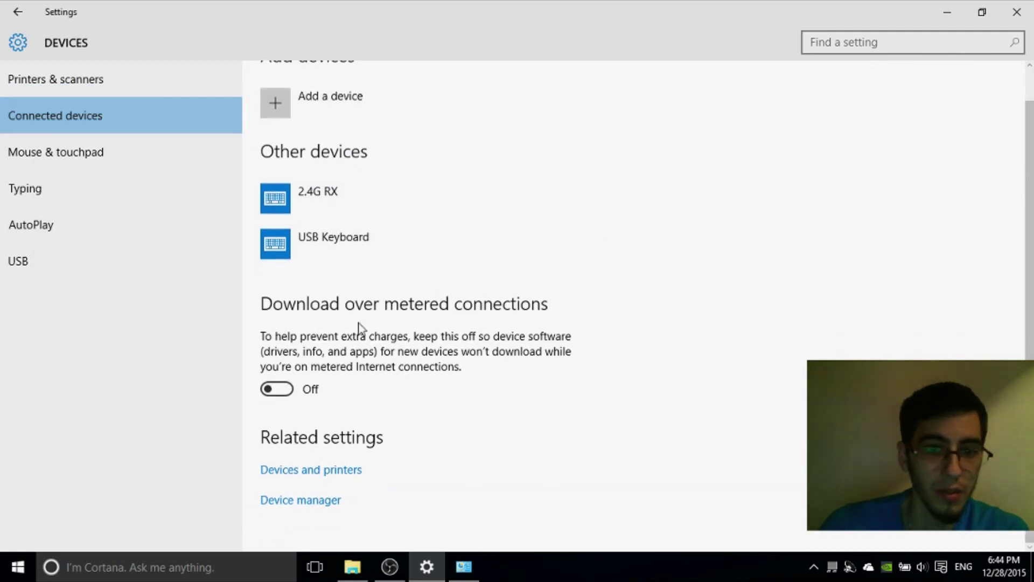
pyautogui.scroll(1, 322, 402)
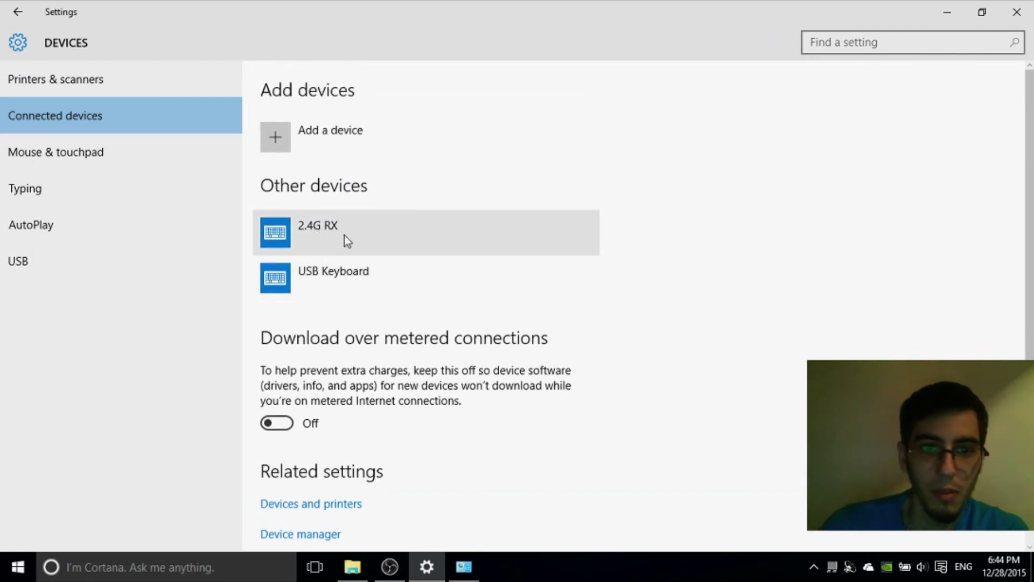
pyautogui.click(355, 264)
pyautogui.click(443, 226)
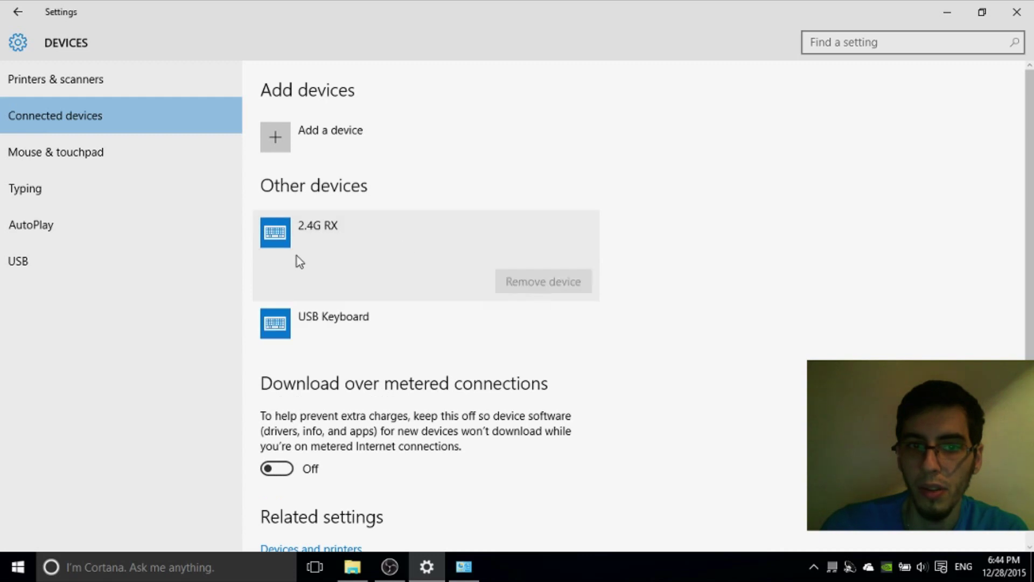
pyautogui.click(334, 315)
pyautogui.click(333, 237)
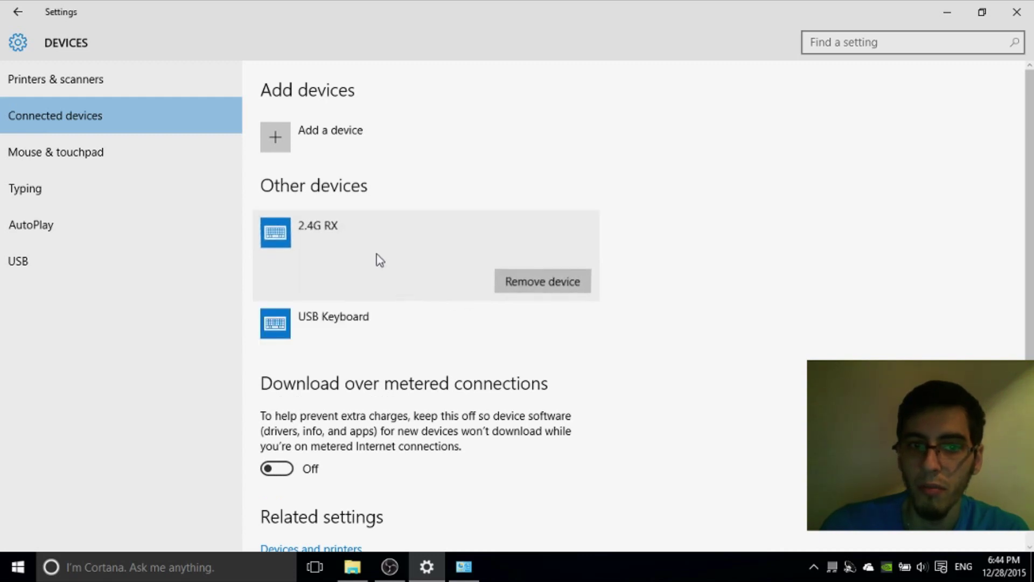
pyautogui.click(522, 319)
pyautogui.click(353, 242)
pyautogui.click(333, 341)
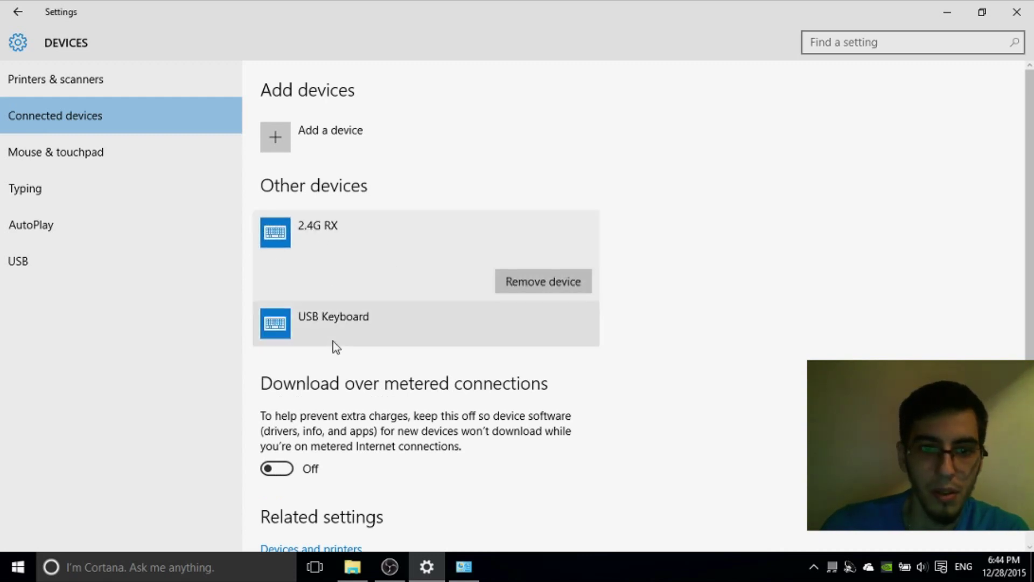
pyautogui.scroll(-2, 286, 363)
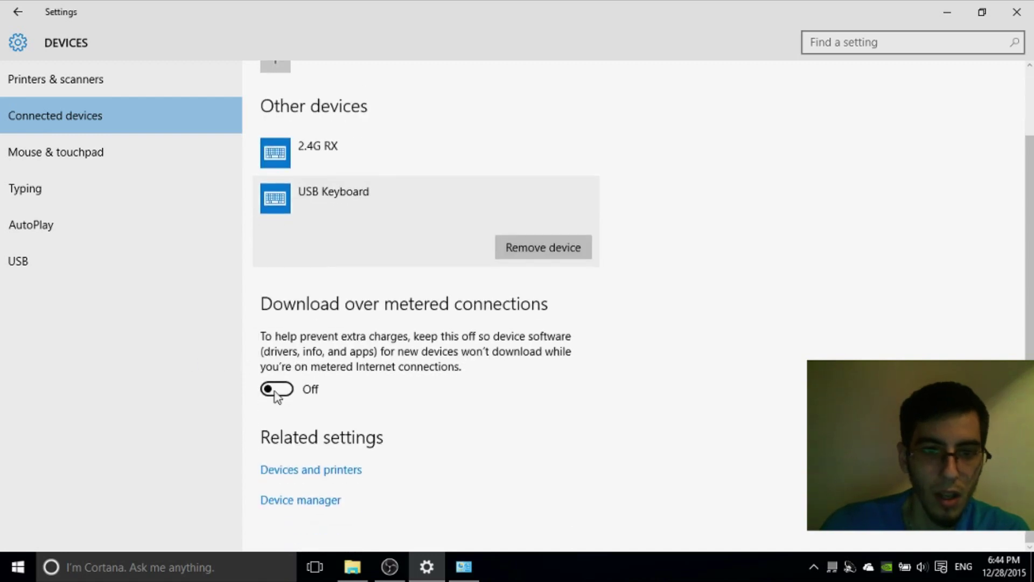
pyautogui.click(44, 157)
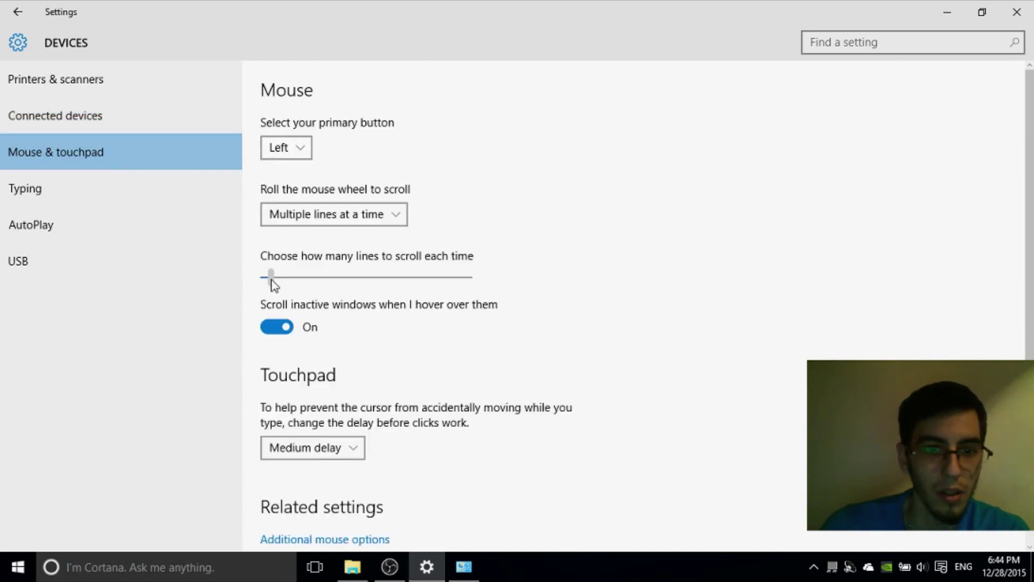
# Set lines to scroll each time to 2, leaving touchpad delay at Medium delay
pyautogui.moveTo(271, 280); pyautogui.dragTo(273, 280)
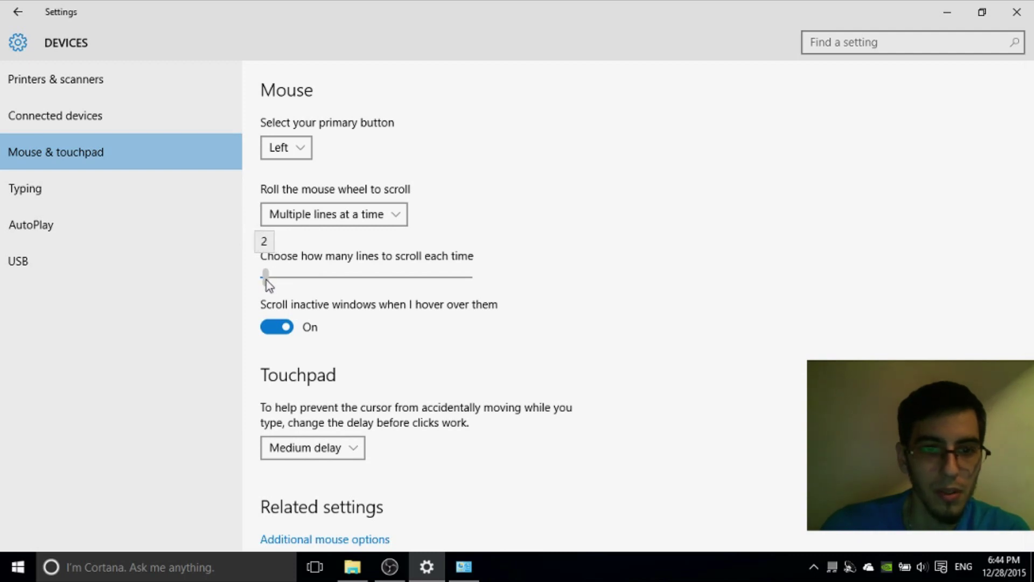
pyautogui.moveTo(267, 280); pyautogui.dragTo(267, 280)
pyautogui.scroll(-1, 309, 416)
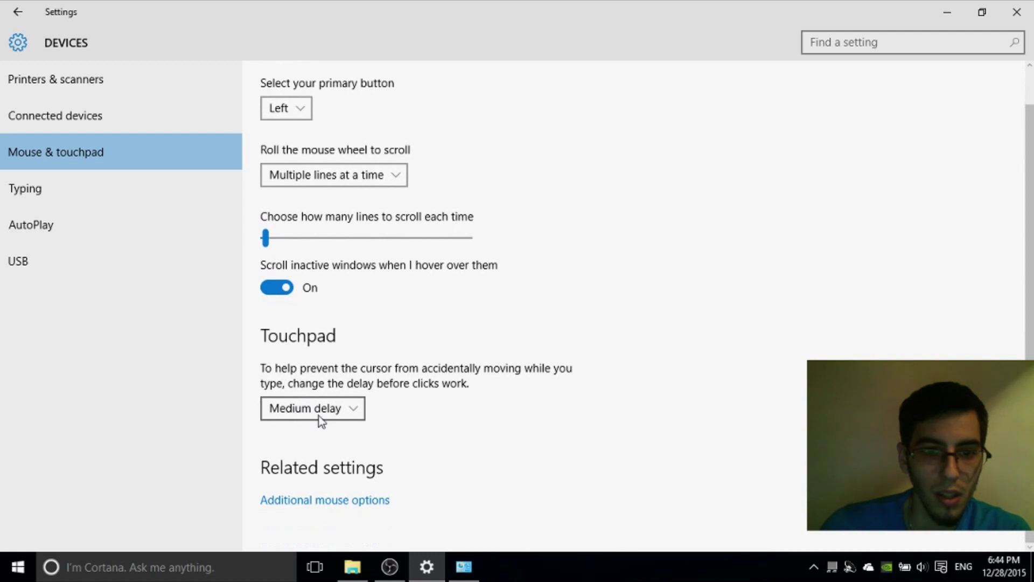
pyautogui.click(321, 415)
pyautogui.click(515, 368)
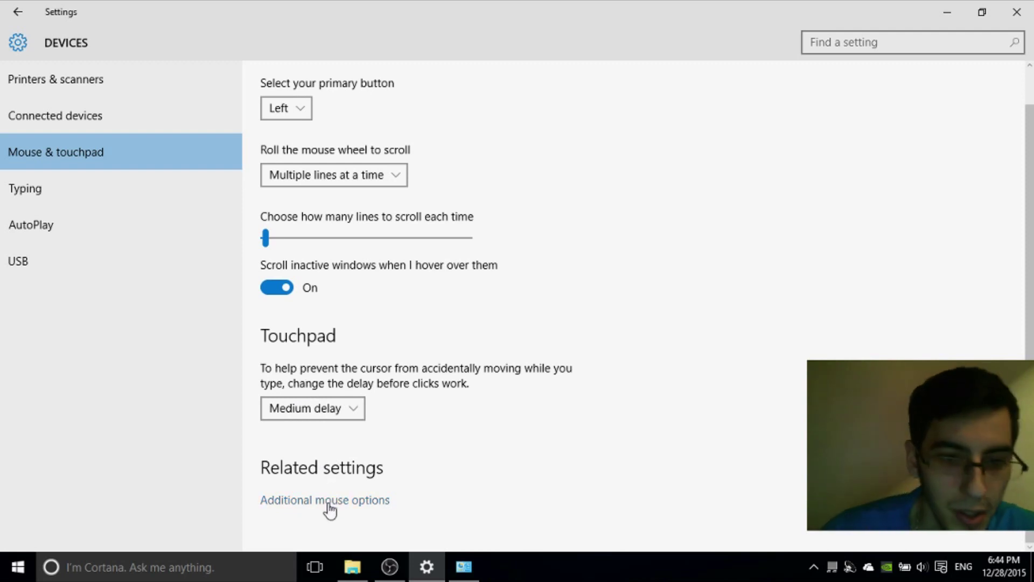
# Check Typing, AutoPlay removable-drive choices and USB pages unchanged, then go back to Settings home
pyautogui.click(78, 198)
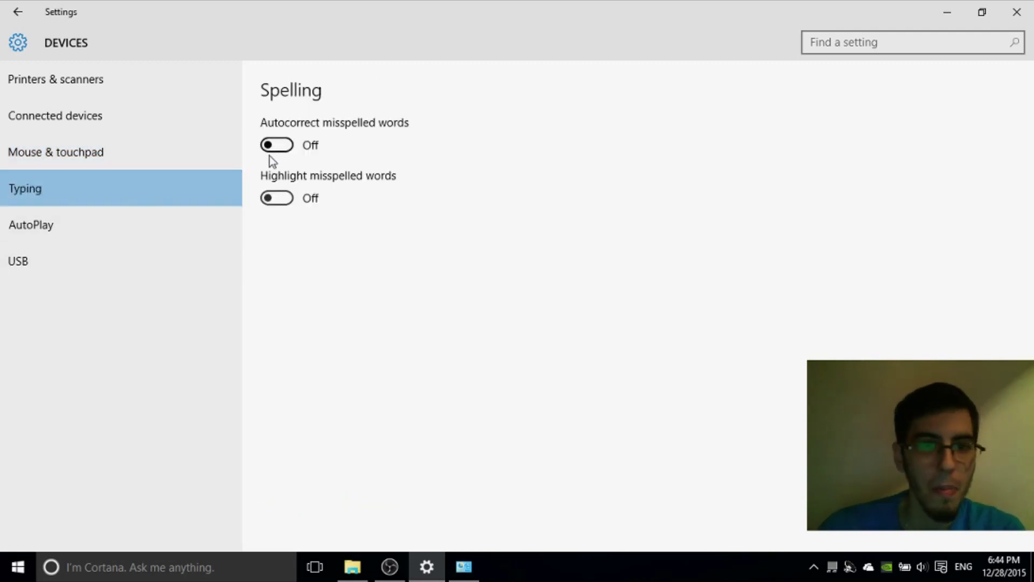
pyautogui.click(135, 233)
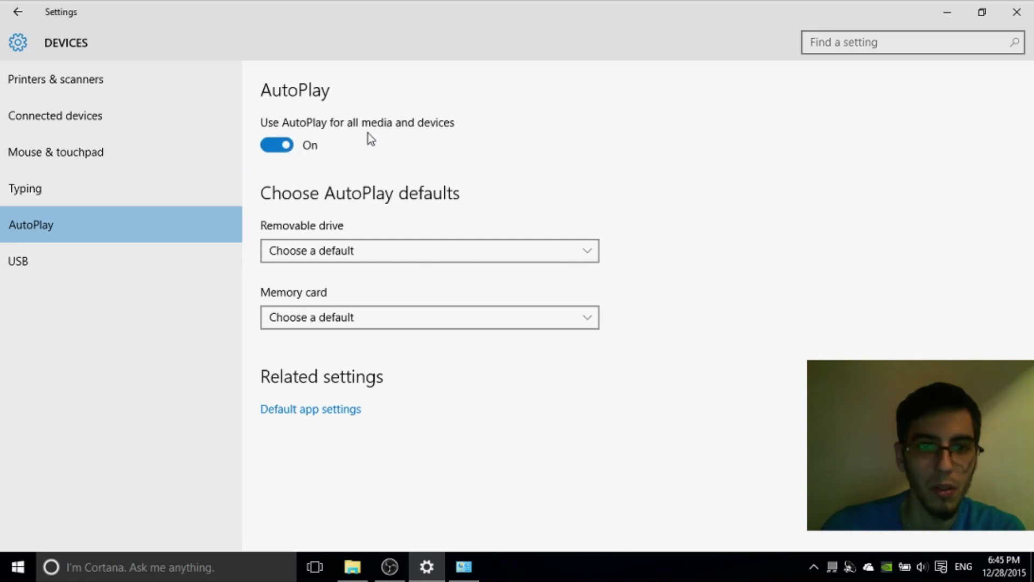
pyautogui.click(379, 249)
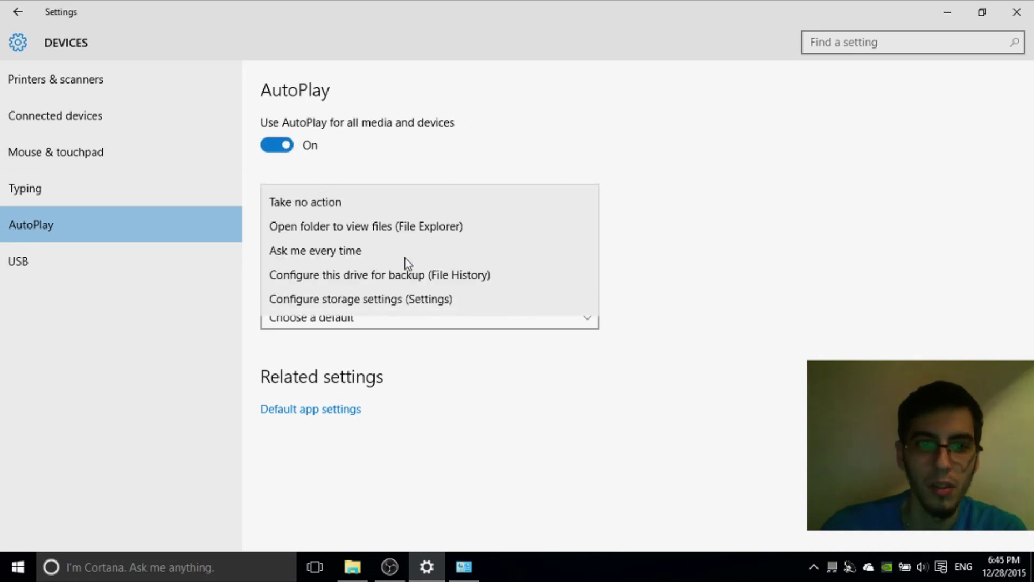
pyautogui.click(695, 92)
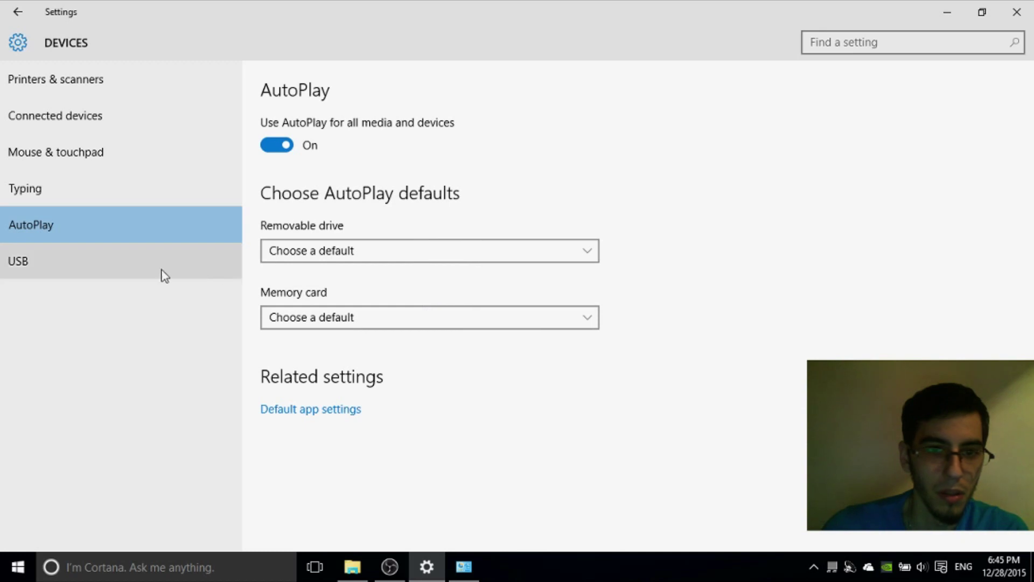
pyautogui.click(104, 258)
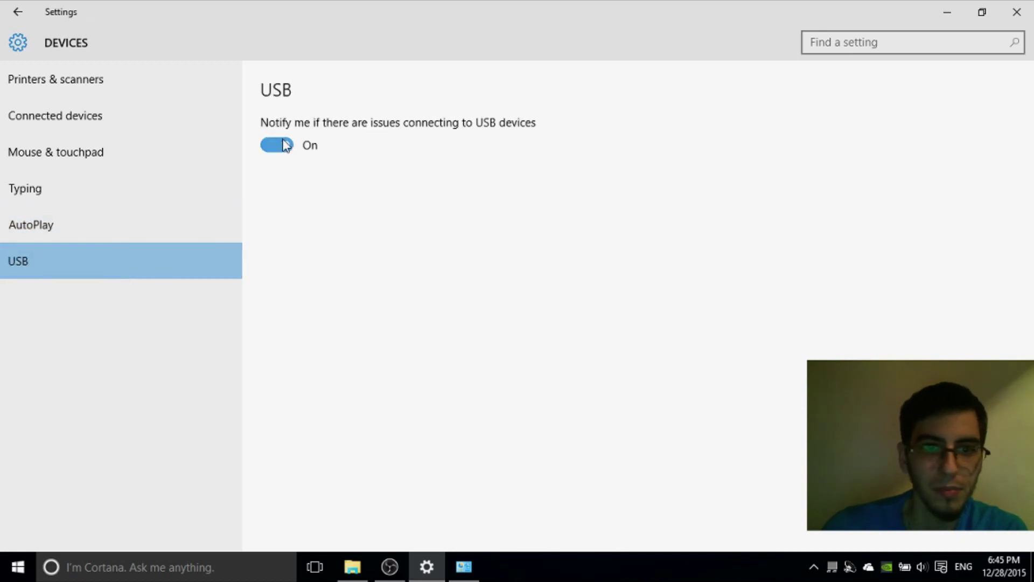
pyautogui.click(16, 12)
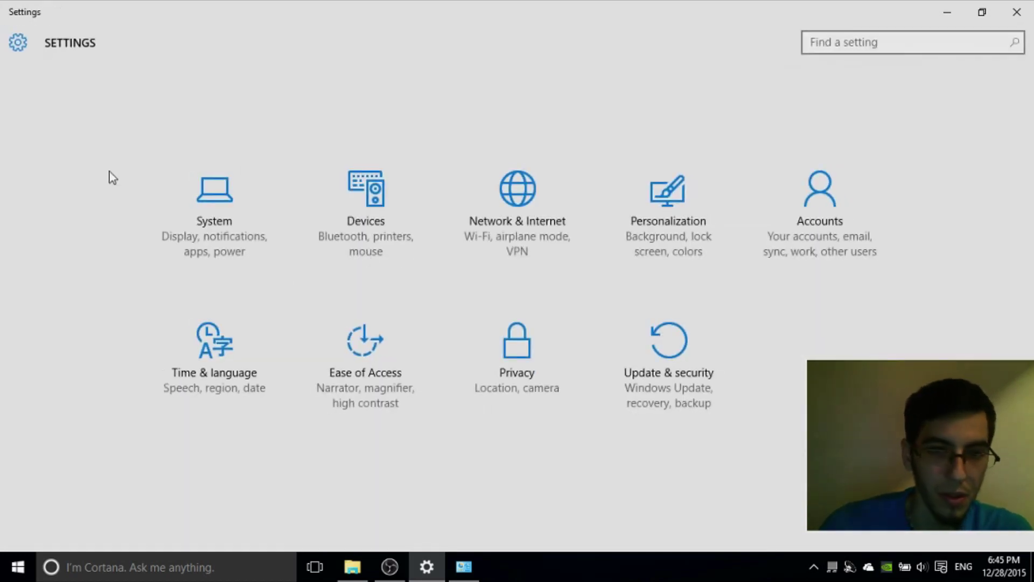
pyautogui.click(537, 247)
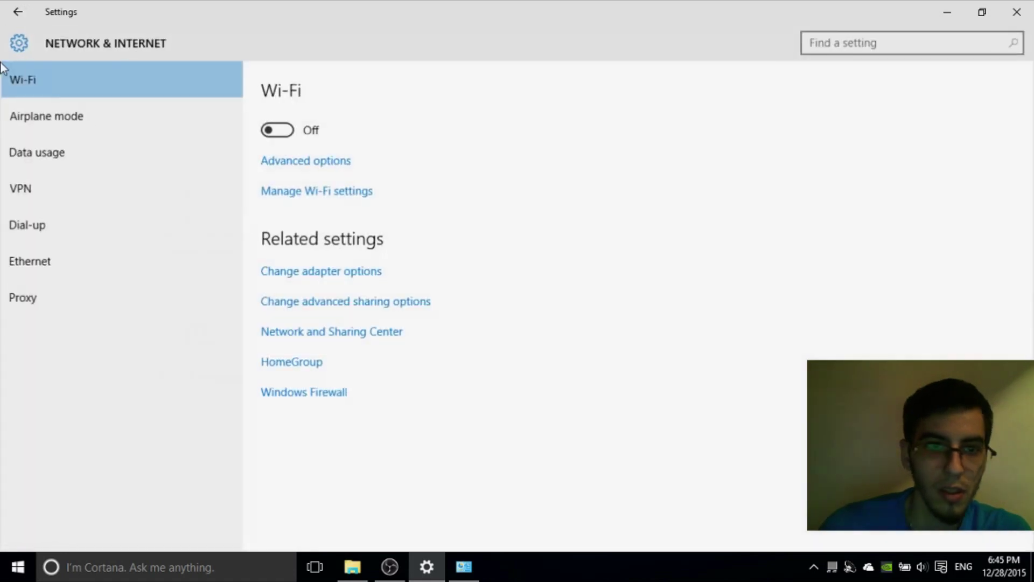
pyautogui.click(80, 125)
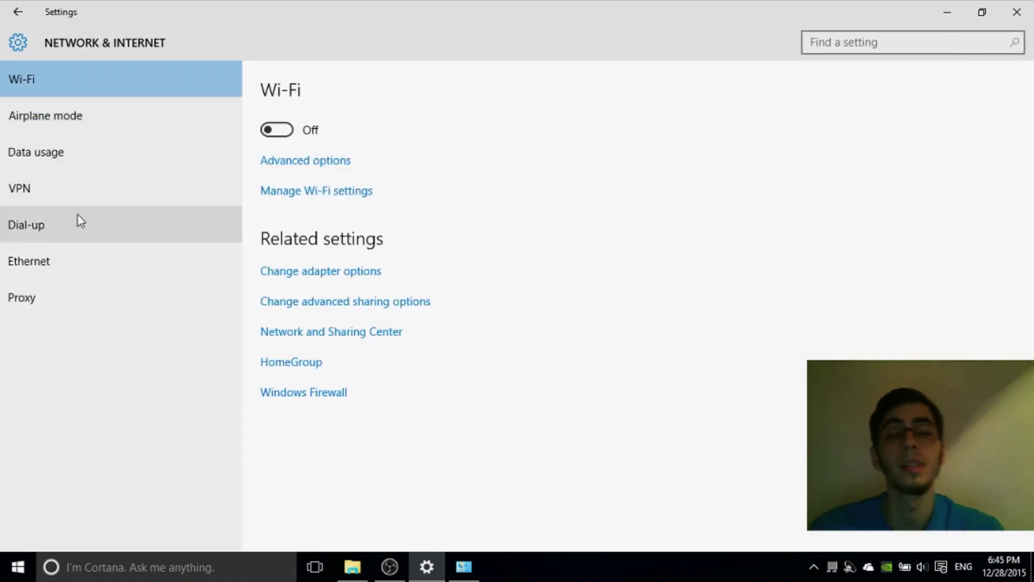
pyautogui.click(102, 118)
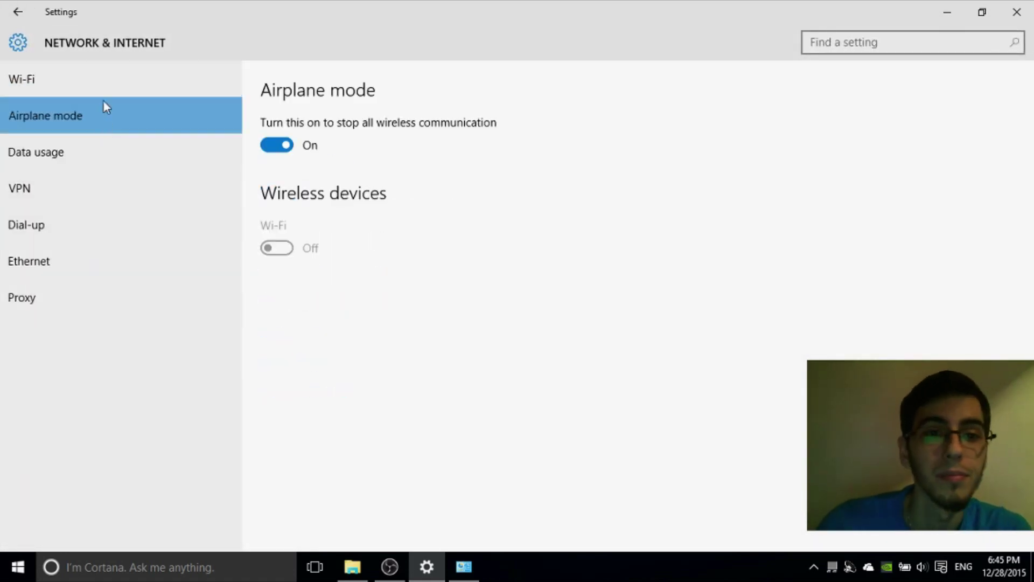
pyautogui.click(110, 162)
pyautogui.click(118, 190)
pyautogui.click(127, 226)
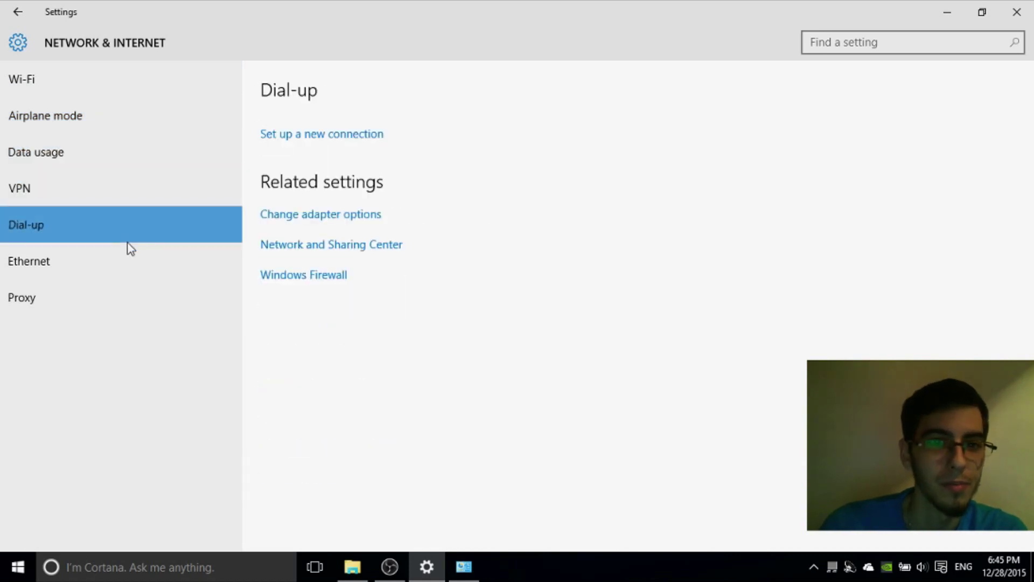
pyautogui.click(137, 285)
pyautogui.click(138, 247)
pyautogui.click(18, 12)
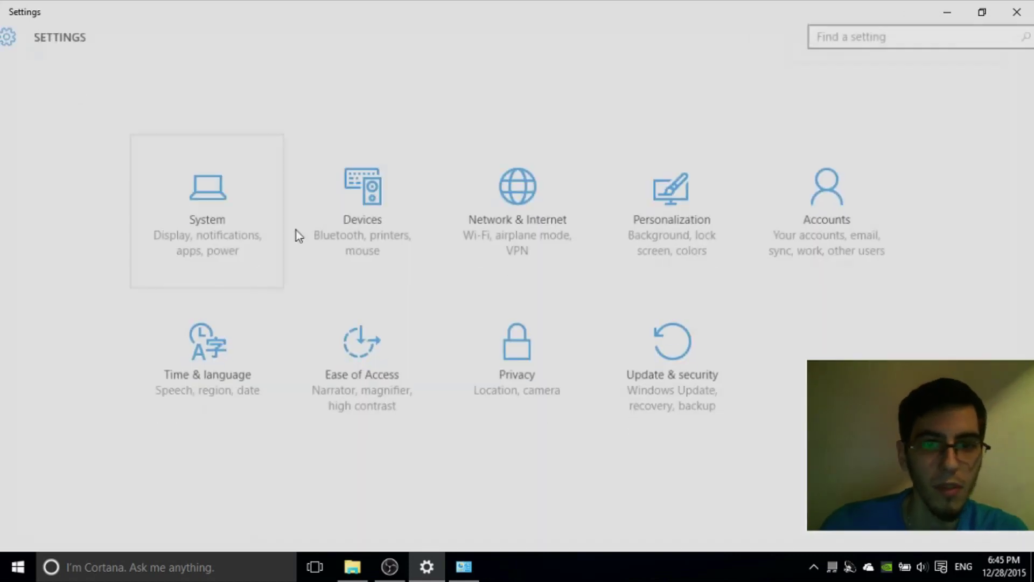
# Switch the Personalization Background type to Picture and choose the underwater image
pyautogui.click(668, 241)
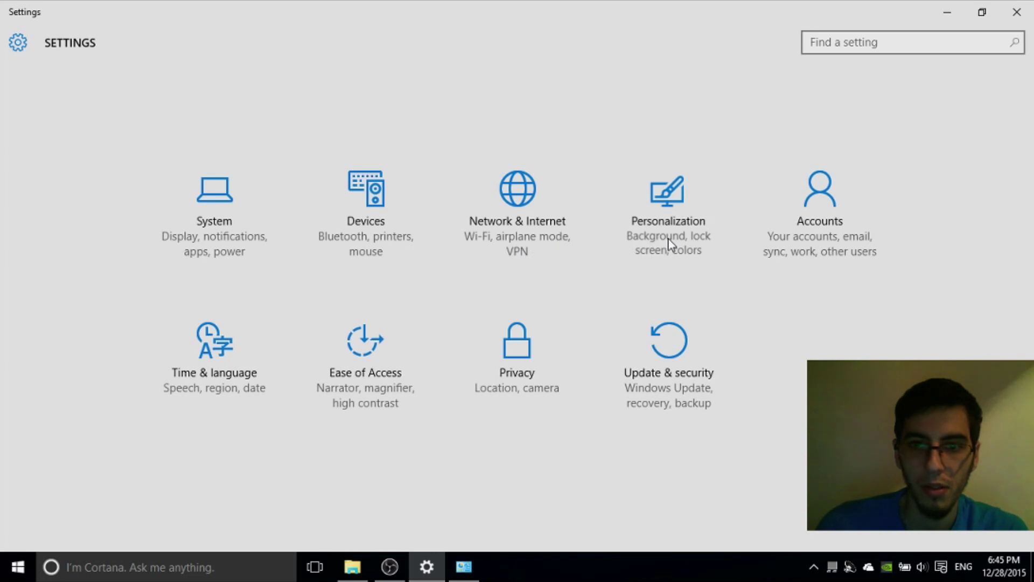
pyautogui.scroll(-1, 406, 302)
pyautogui.click(406, 316)
pyautogui.click(367, 361)
pyautogui.scroll(-3, 408, 416)
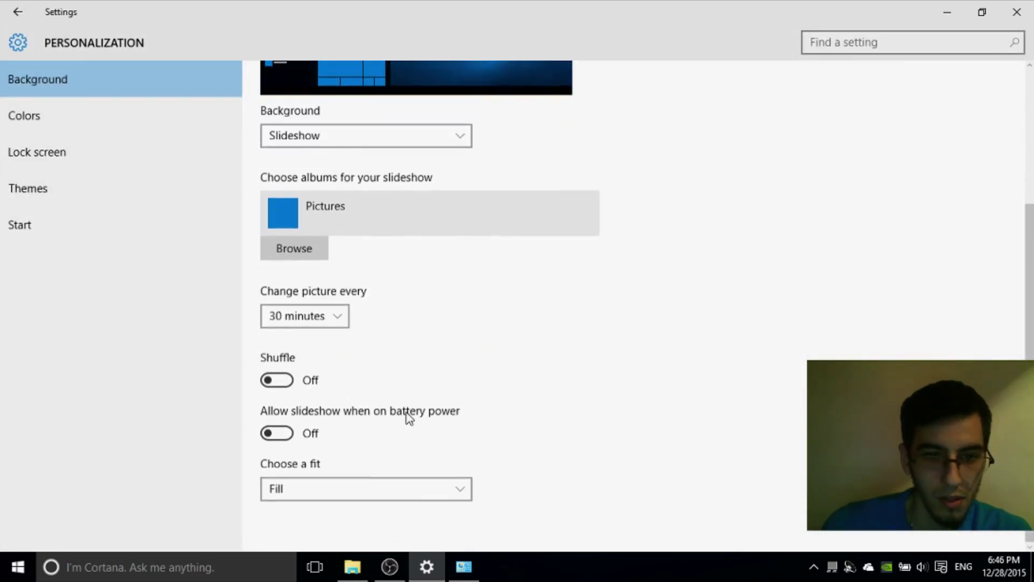
pyautogui.scroll(3, 355, 315)
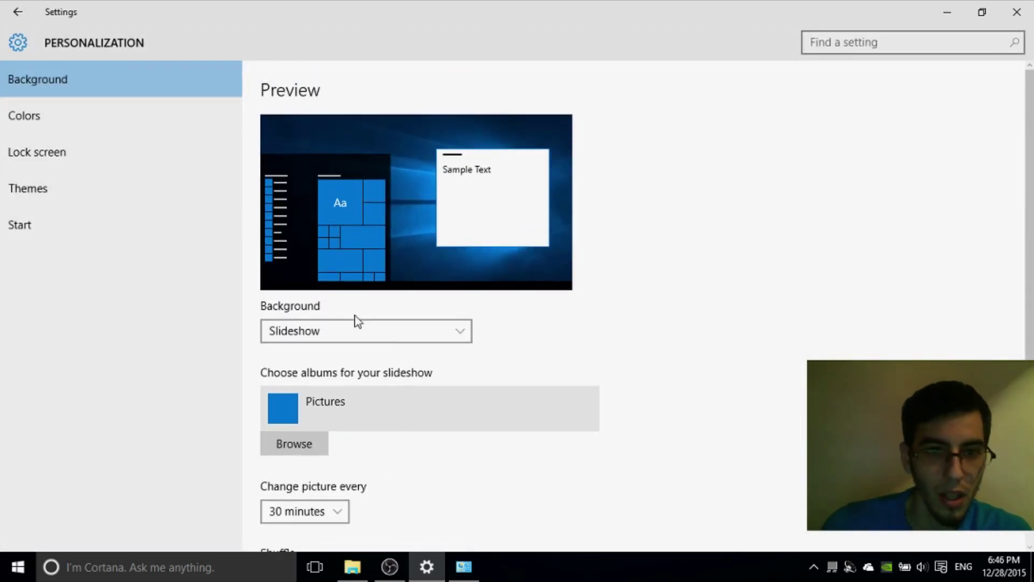
pyautogui.click(411, 338)
pyautogui.click(404, 284)
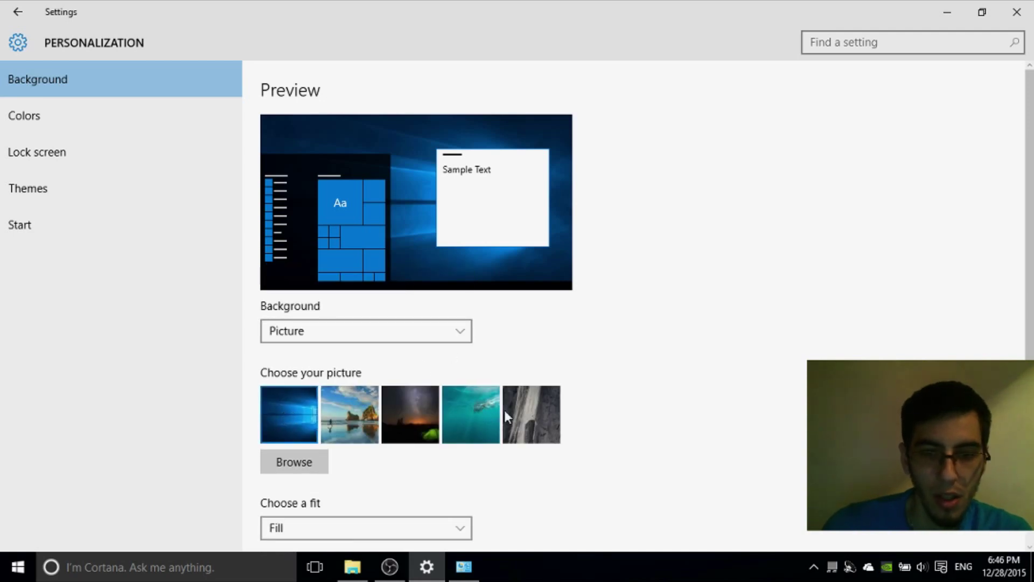
pyautogui.click(485, 415)
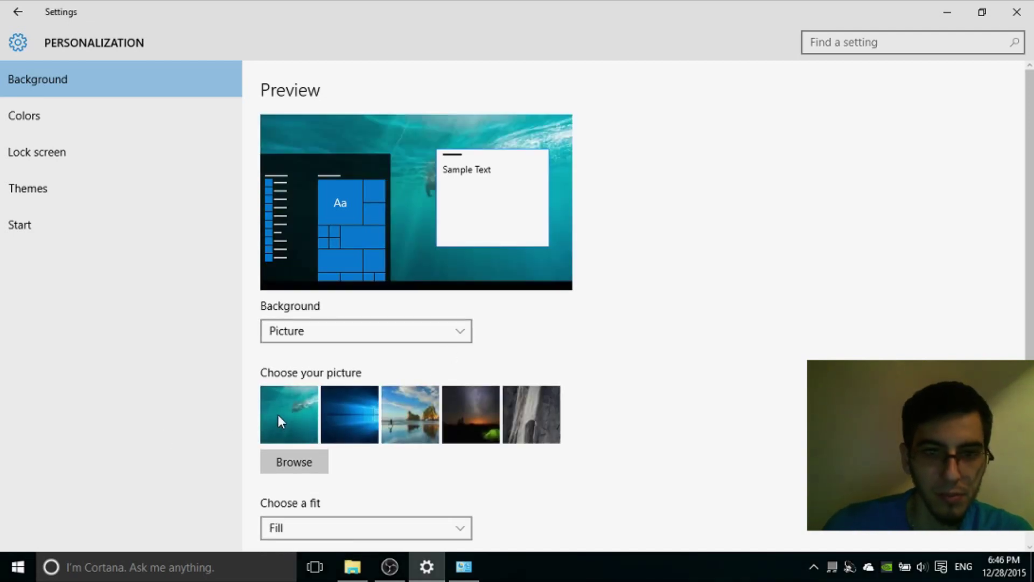
pyautogui.scroll(-1, 368, 414)
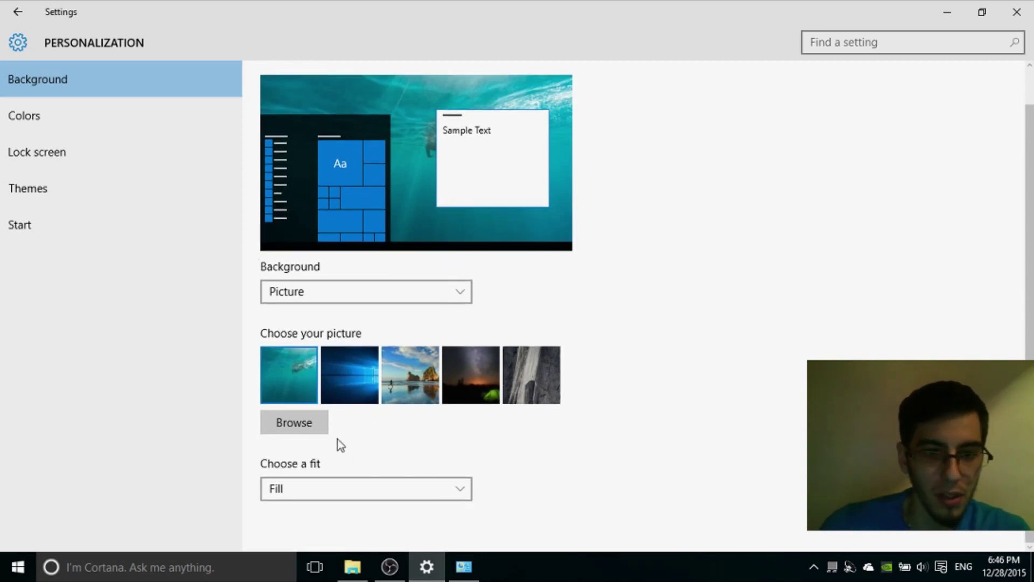
pyautogui.click(141, 114)
# Turn off auto-pick from background and try orange, dark blue and dark grey accents
pyautogui.scroll(-5, 468, 377)
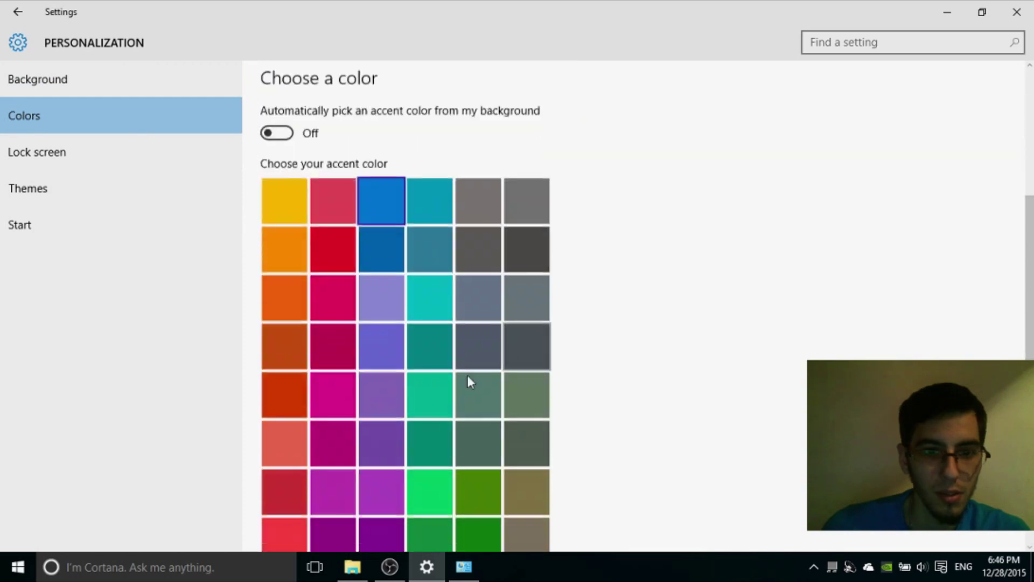
pyautogui.scroll(-1, 469, 381)
pyautogui.click(296, 230)
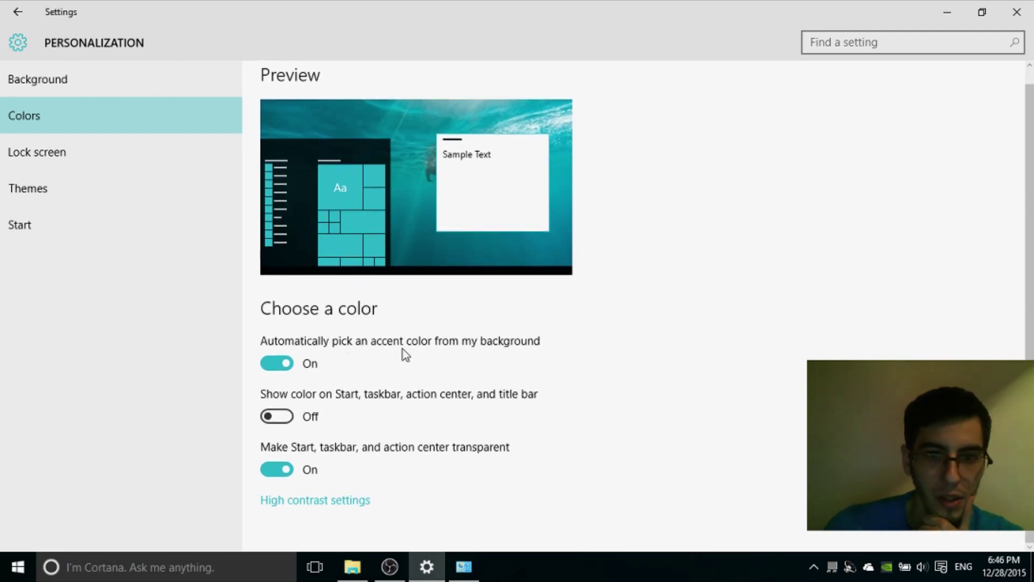
pyautogui.click(289, 365)
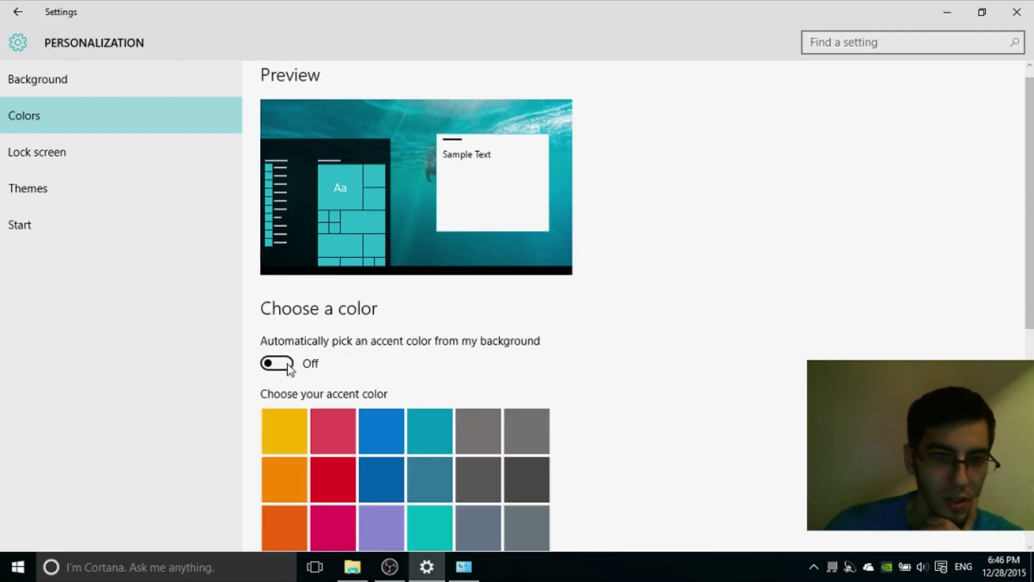
pyautogui.scroll(-4, 423, 337)
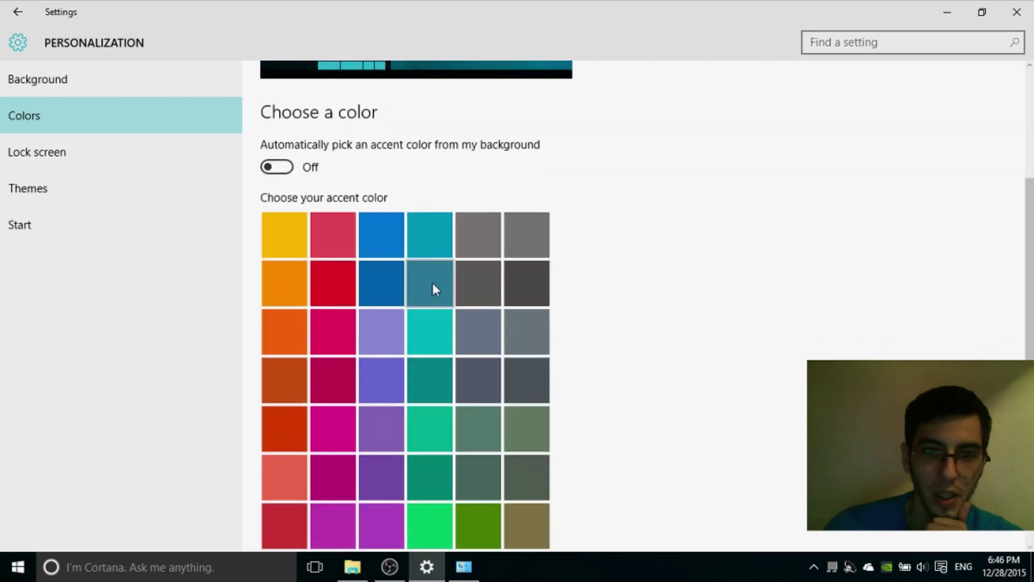
pyautogui.click(383, 289)
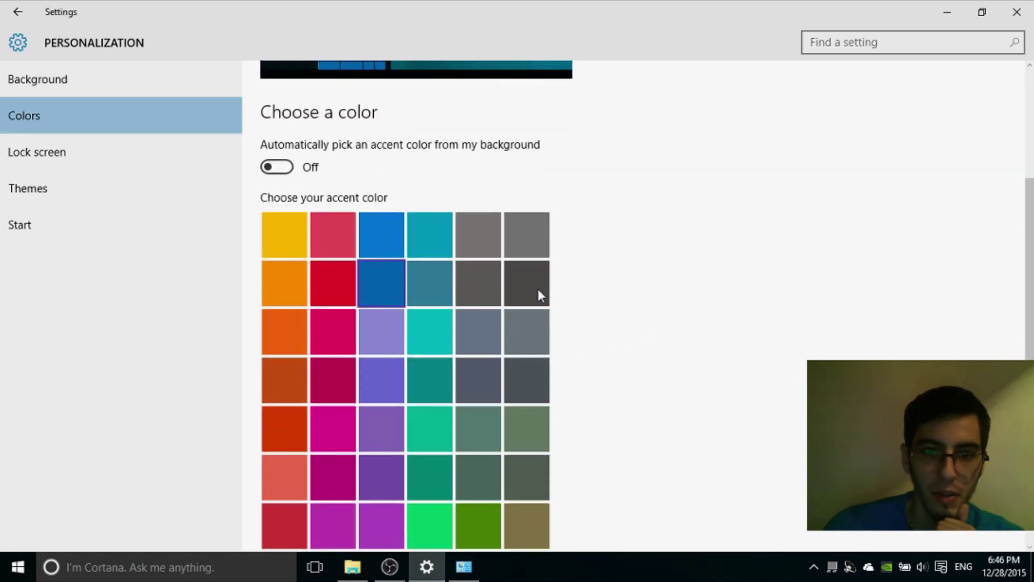
pyautogui.press('Right')
pyautogui.press('Right')
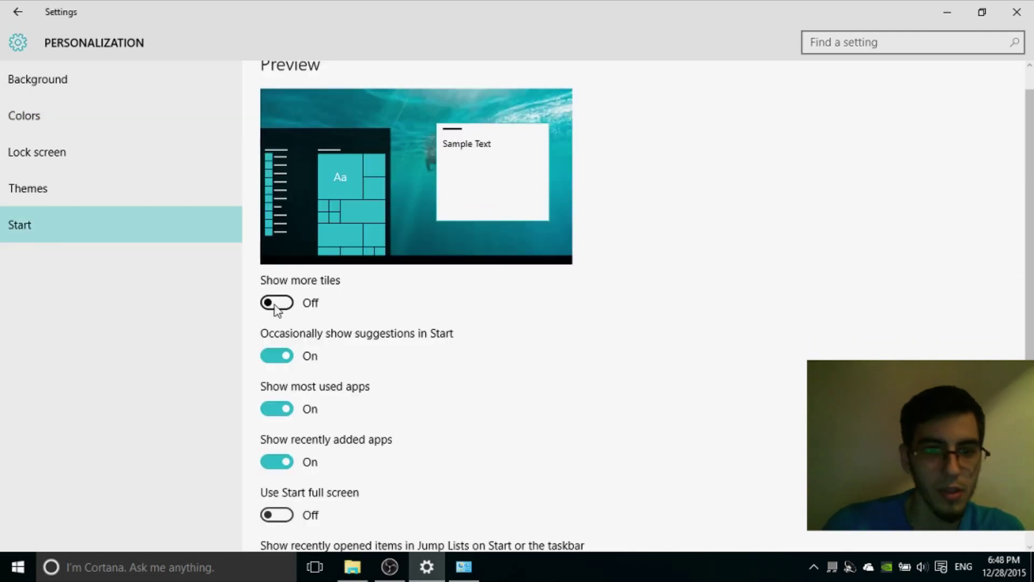
# Try Show more tiles On in Start, compare the menu, then switch it back Off
pyautogui.click(275, 303)
pyautogui.click(275, 303)
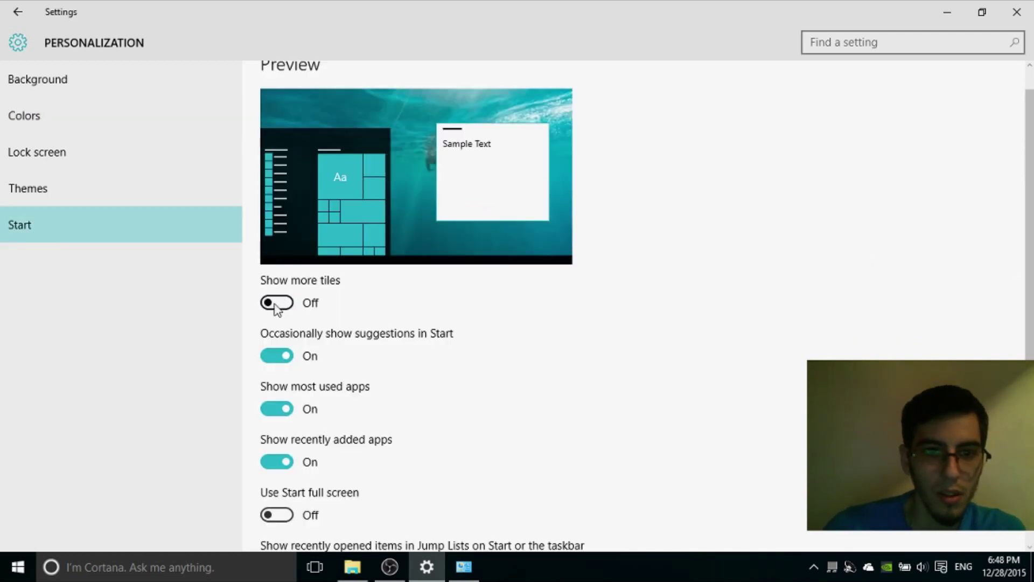
pyautogui.click(275, 303)
pyautogui.press('super')
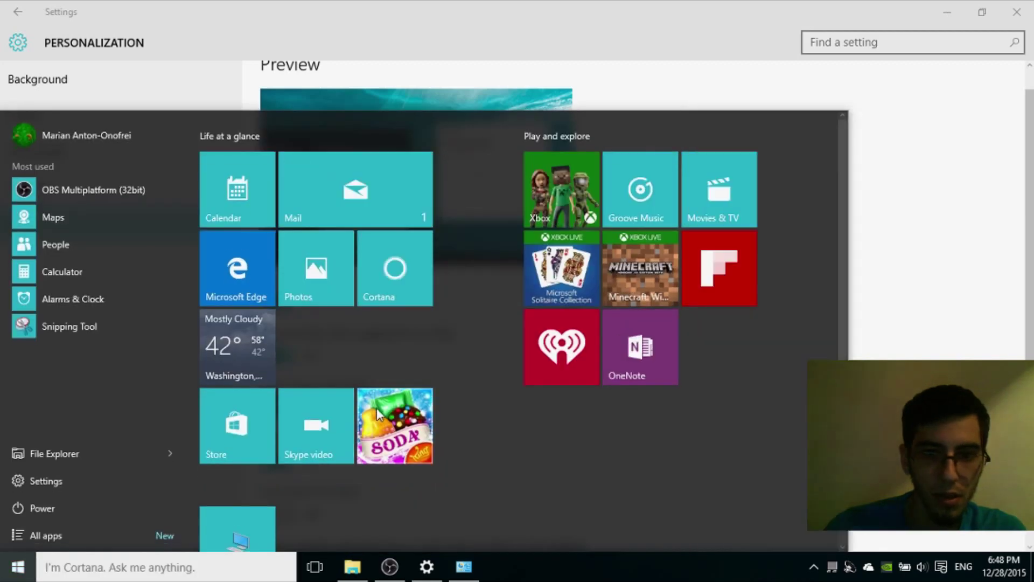
pyautogui.click(958, 221)
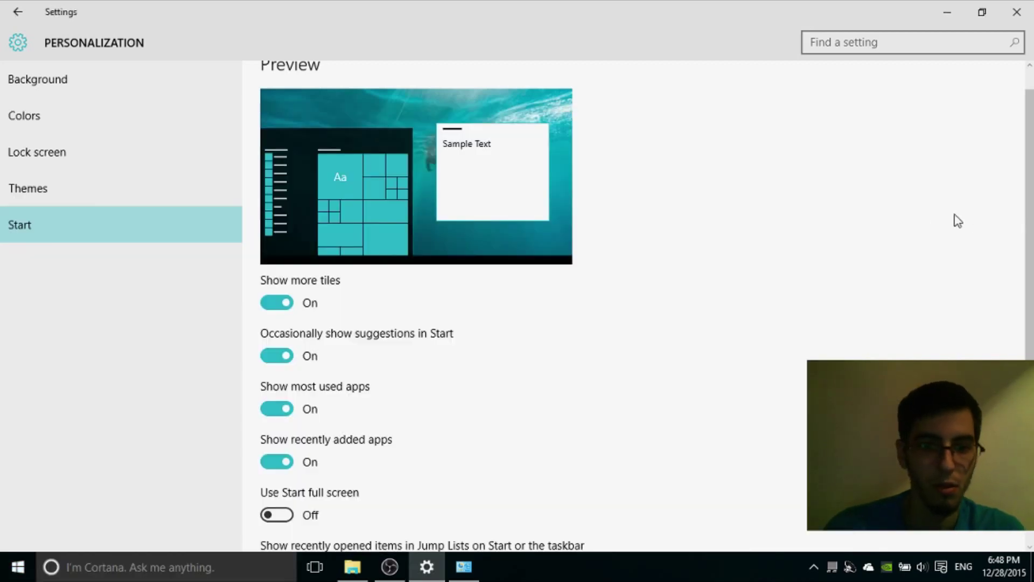
pyautogui.click(280, 302)
pyautogui.click(17, 566)
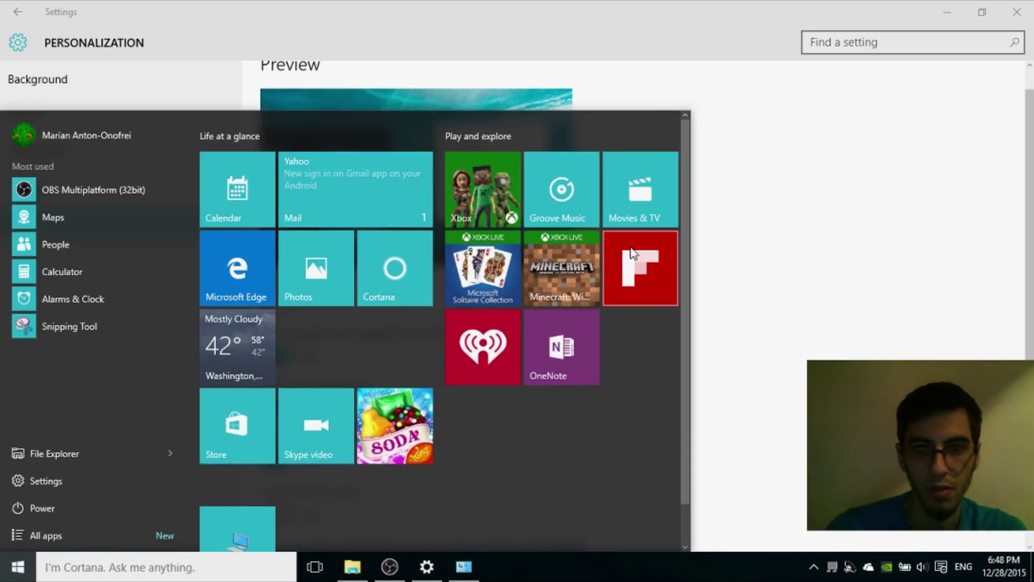
pyautogui.click(842, 203)
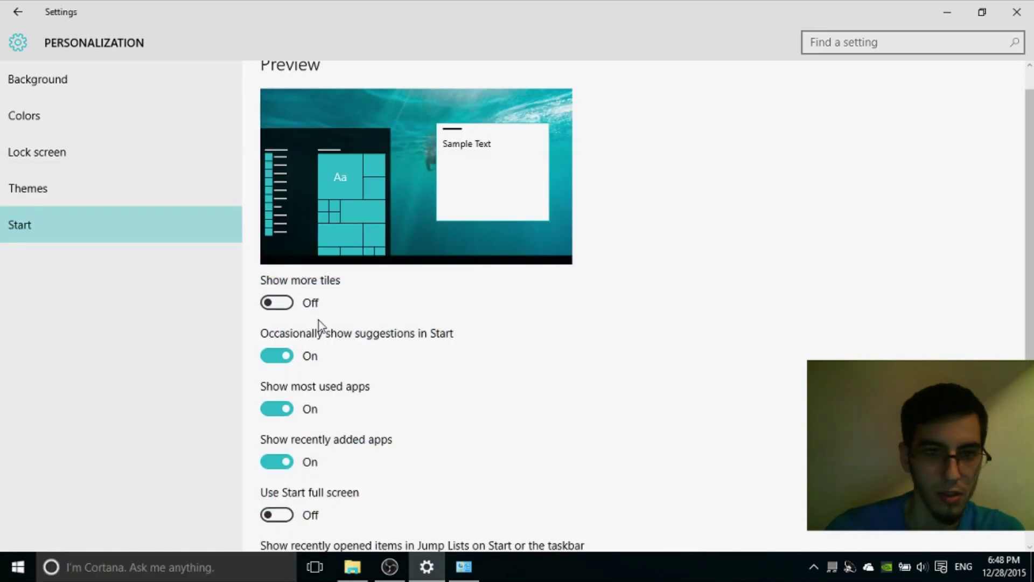
# Turn off Start suggestions, most used apps and recently added apps, checking the Start menu
pyautogui.click(287, 356)
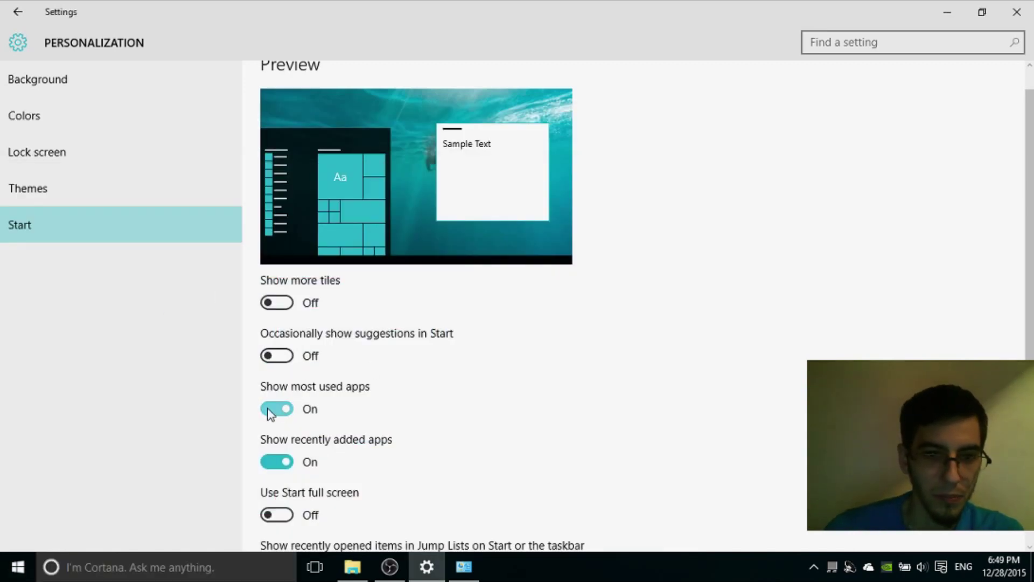
pyautogui.click(269, 411)
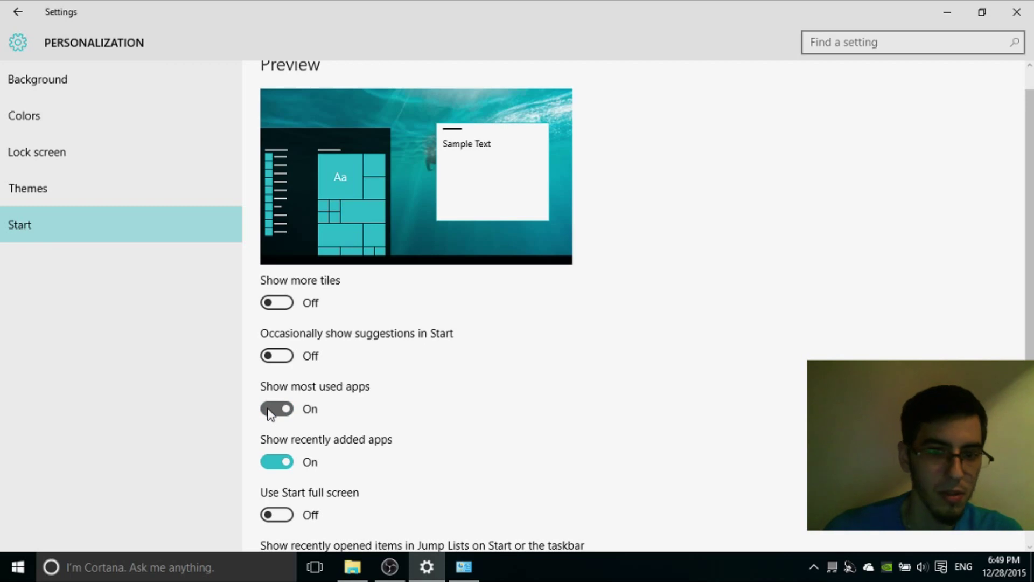
pyautogui.click(276, 409)
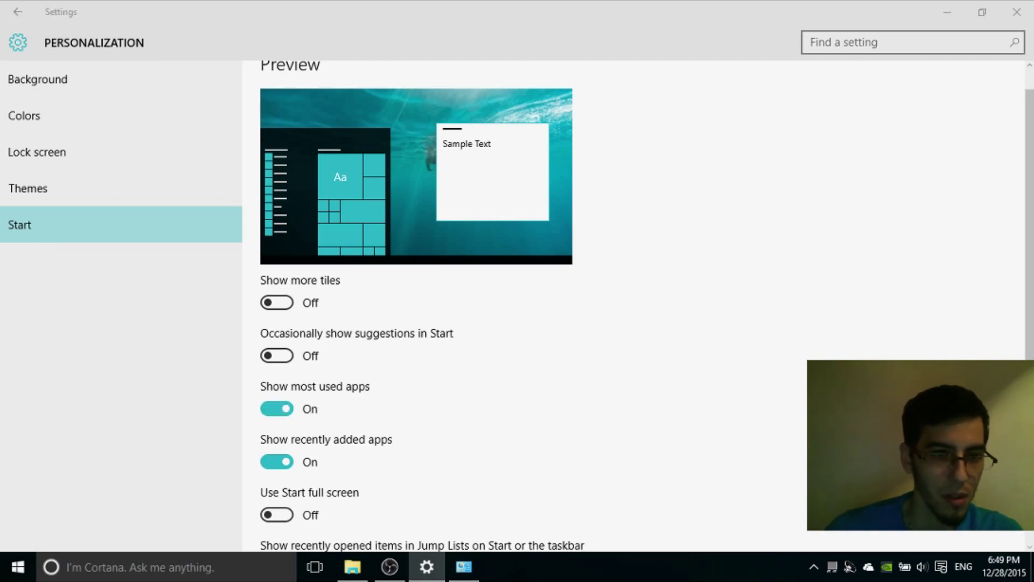
pyautogui.click(4, 576)
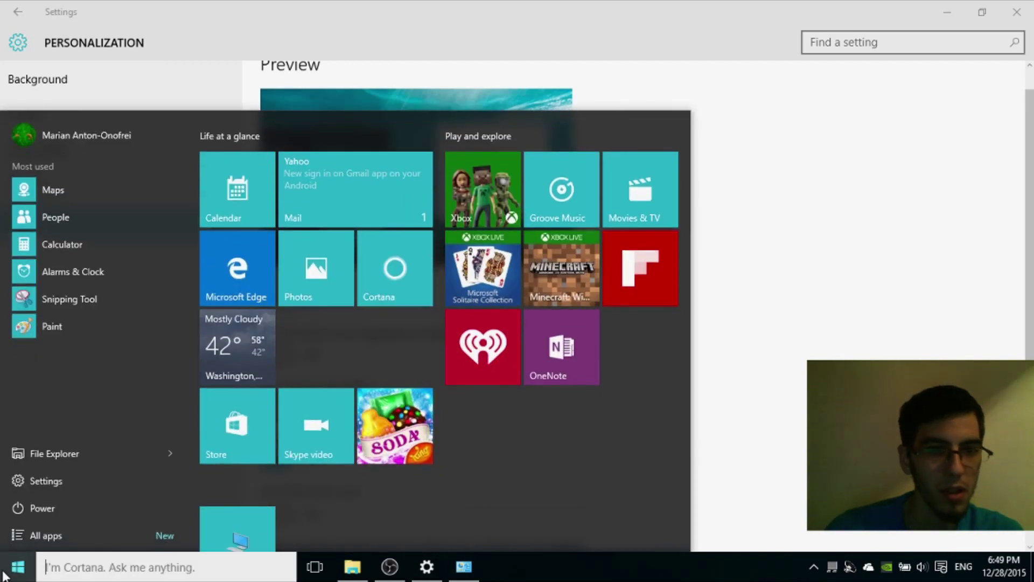
pyautogui.click(3, 577)
pyautogui.click(276, 409)
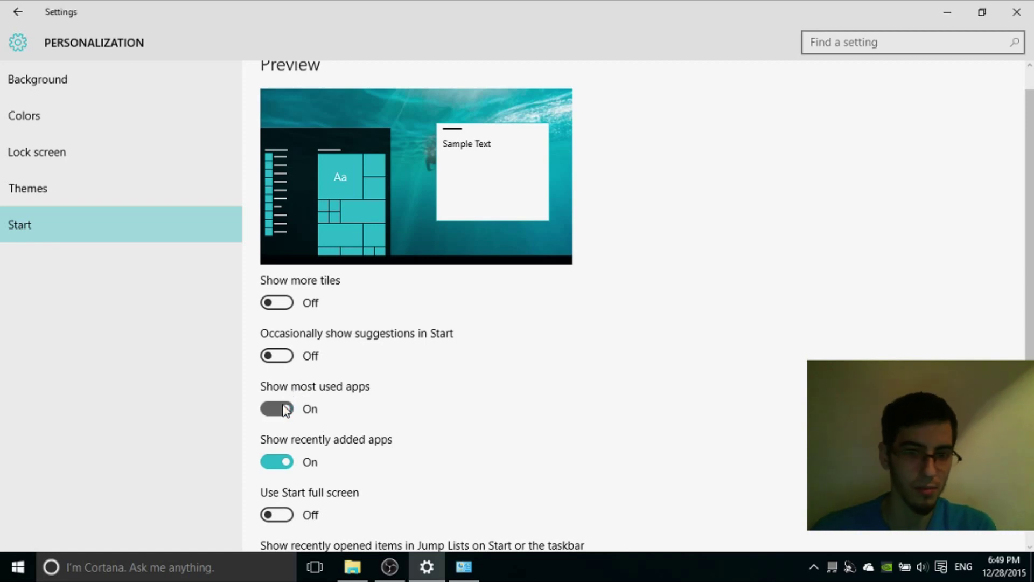
pyautogui.click(288, 465)
pyautogui.click(18, 567)
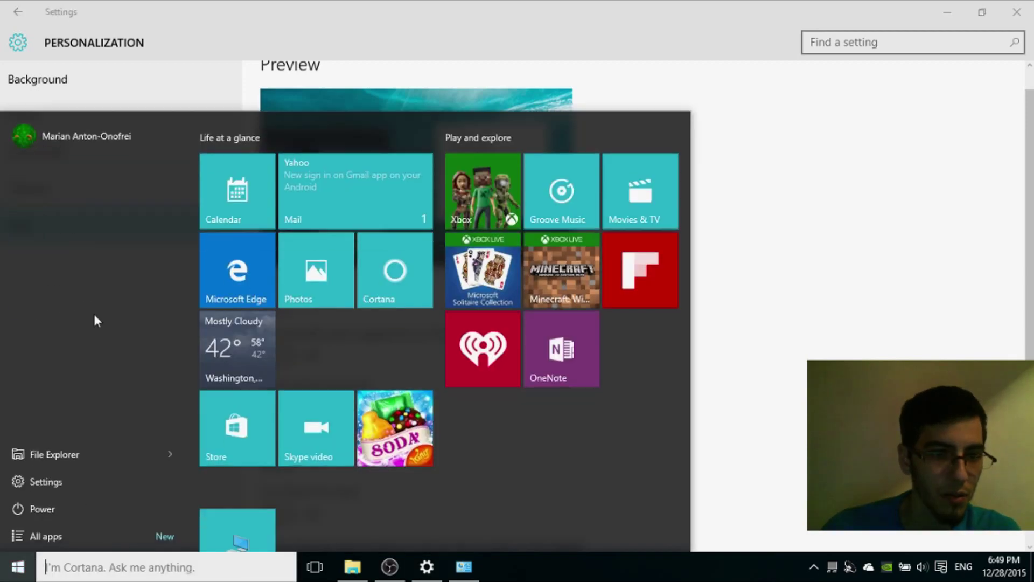
pyautogui.click(46, 480)
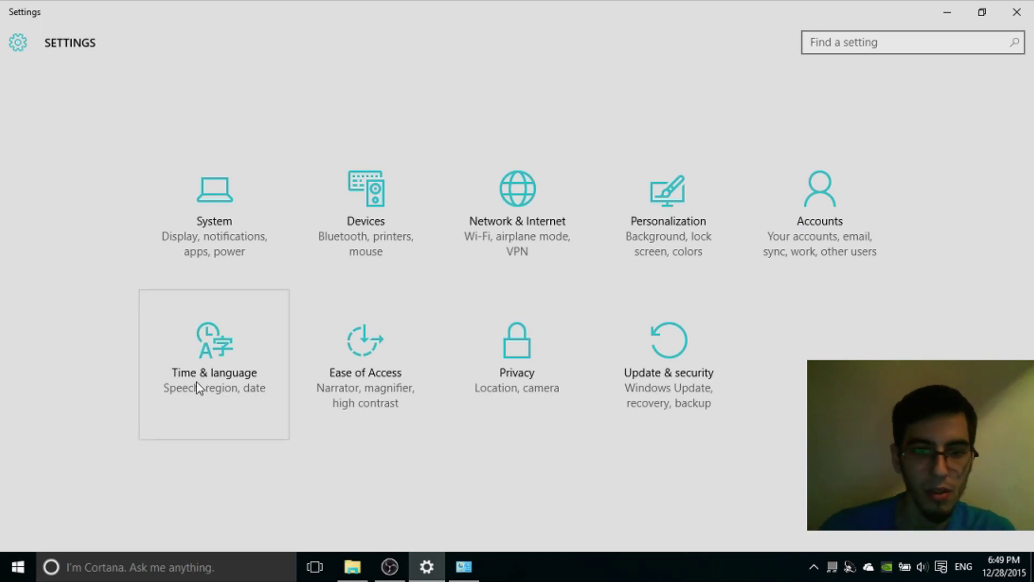
# Browse Ease of Access Magnifier, High contrast (theme kept None) and Closed captions pages
pyautogui.click(388, 396)
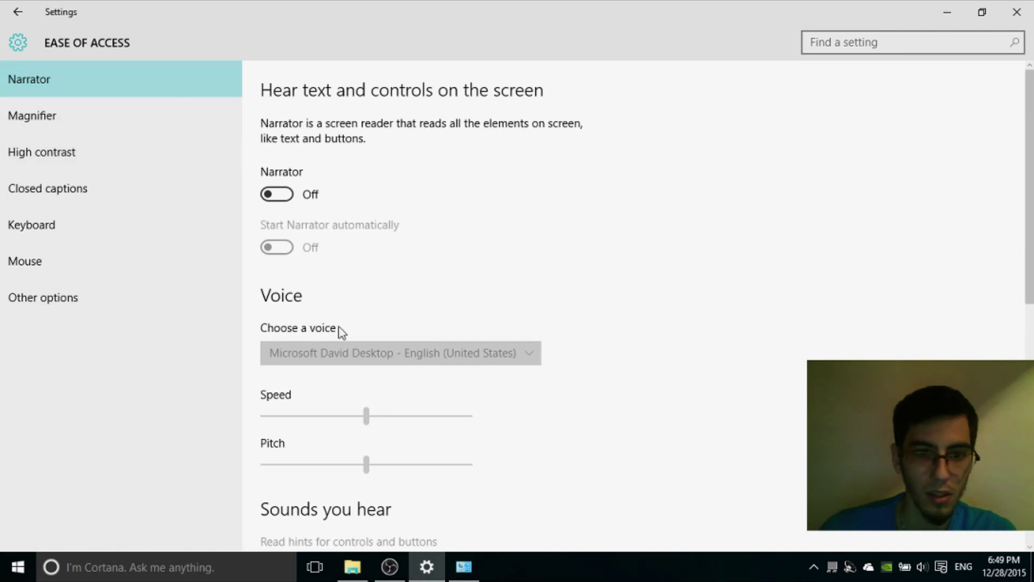
pyautogui.scroll(-3, 341, 323)
pyautogui.scroll(3, 341, 312)
pyautogui.click(156, 118)
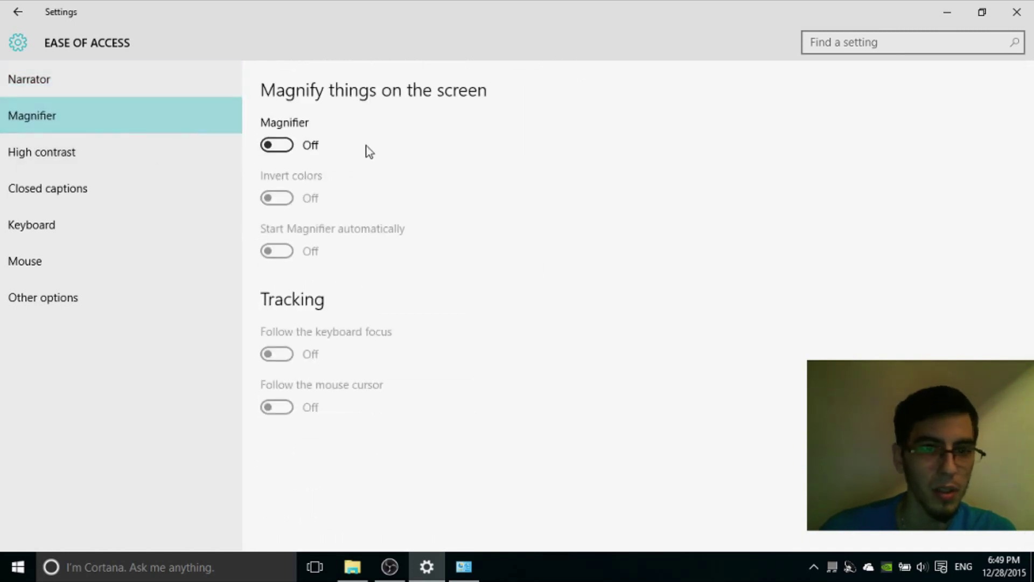
pyautogui.click(136, 165)
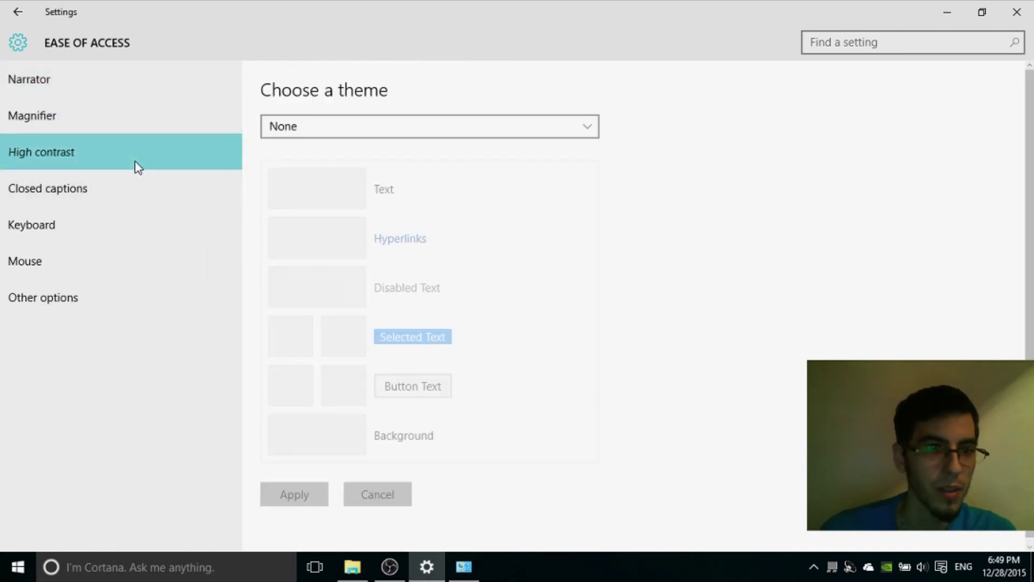
pyautogui.click(391, 125)
pyautogui.click(390, 122)
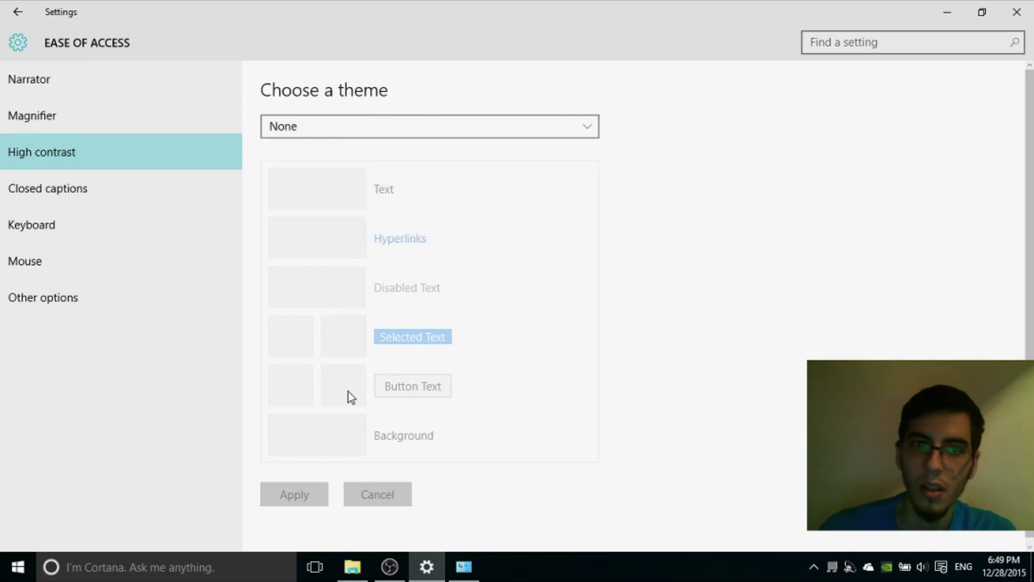
pyautogui.click(185, 187)
pyautogui.scroll(-1, 308, 208)
pyautogui.scroll(-5, 330, 231)
pyautogui.scroll(6, 339, 232)
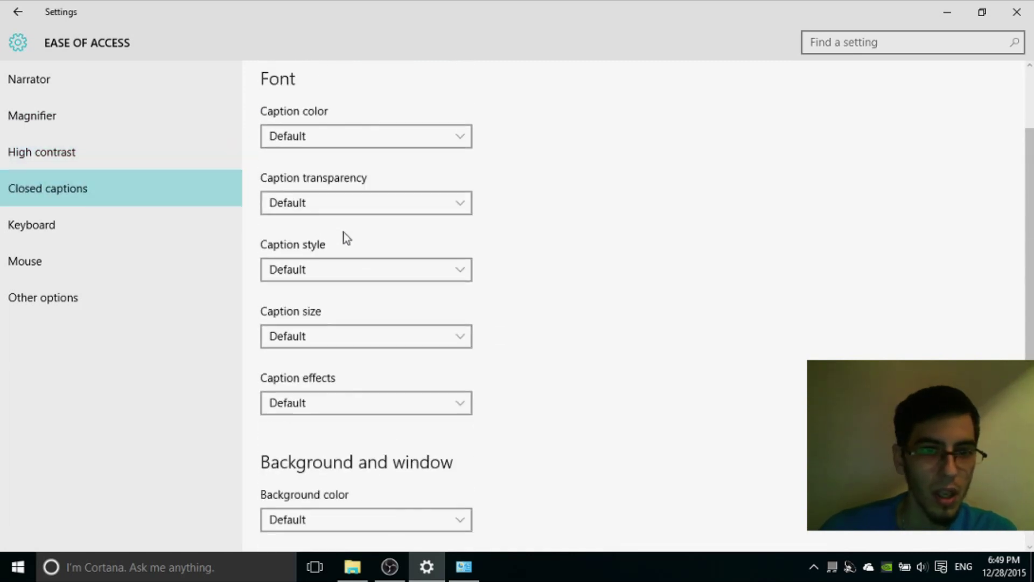
pyautogui.scroll(-6, 328, 242)
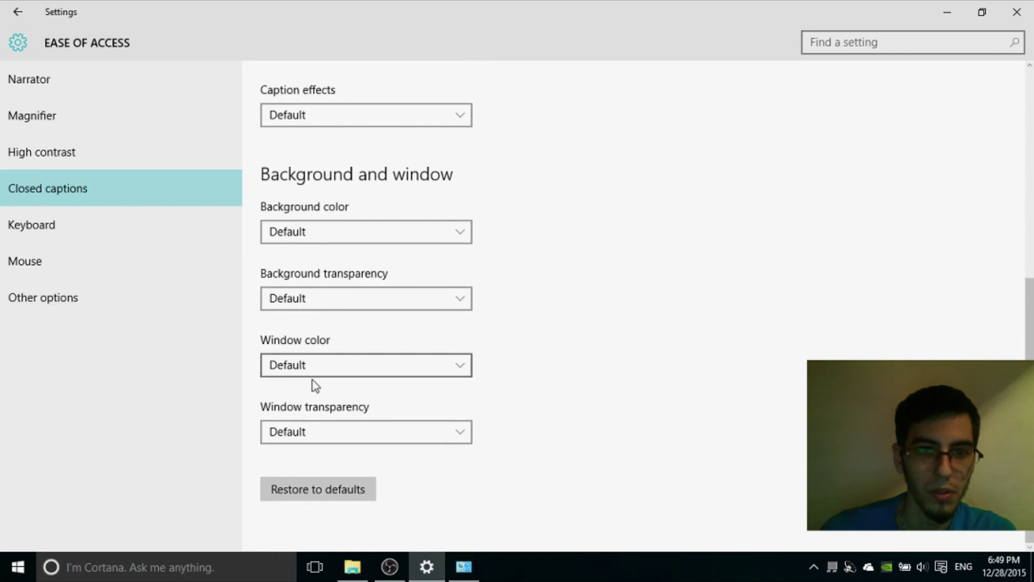
# In Other options, switch Play animations in Windows and Show Windows background Off
pyautogui.click(52, 241)
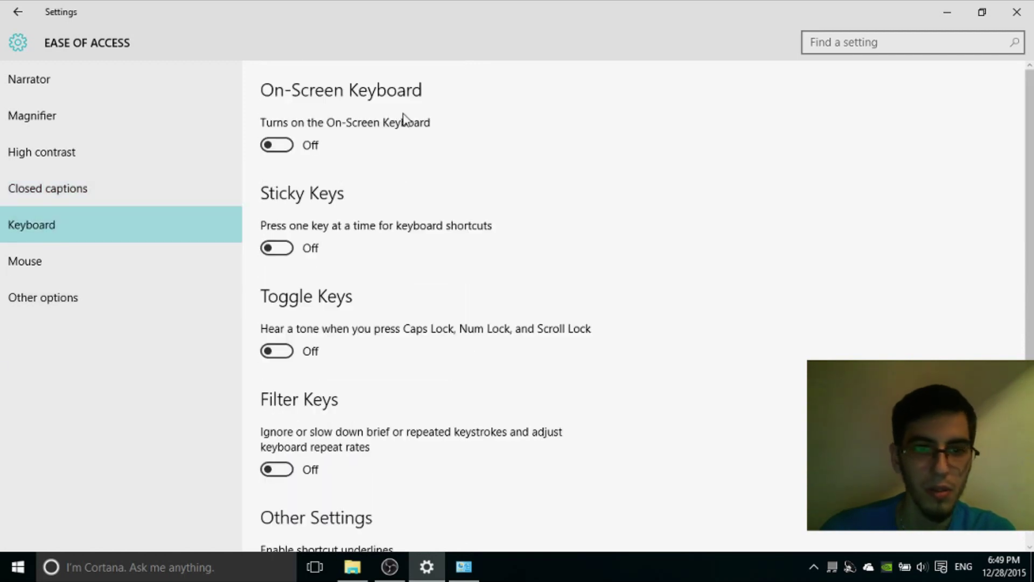
pyautogui.scroll(-4, 399, 161)
pyautogui.click(50, 262)
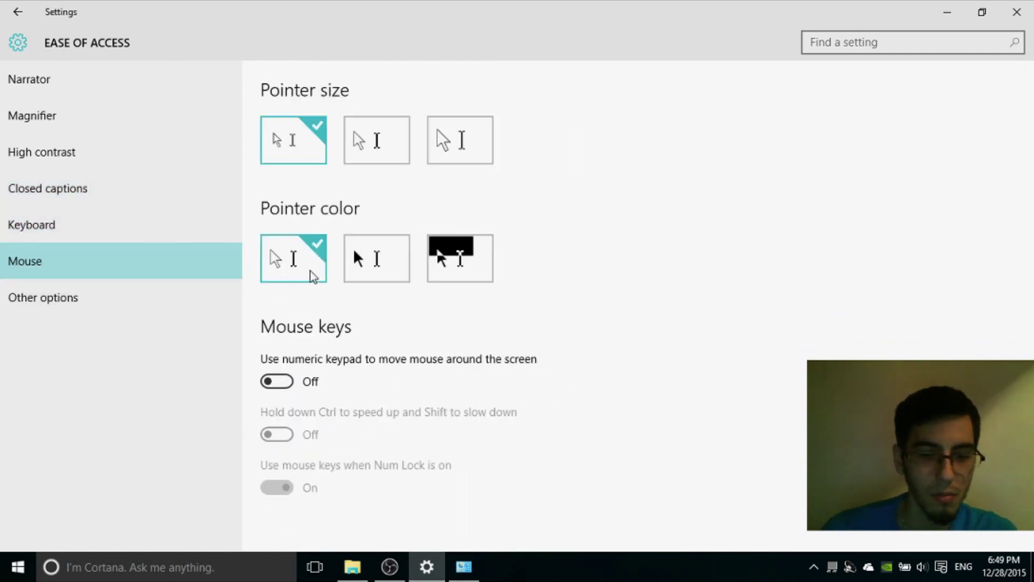
pyautogui.click(73, 300)
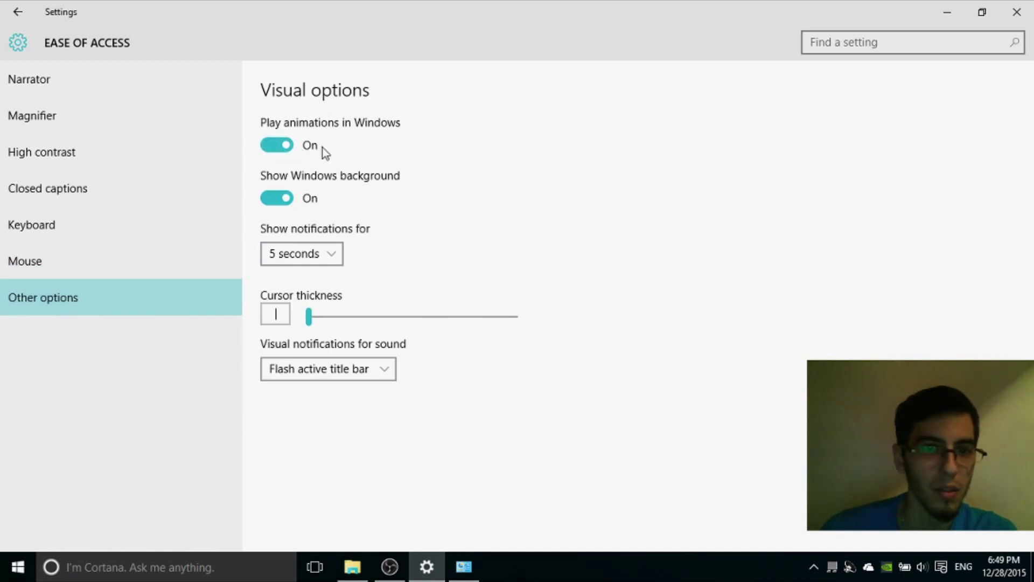
pyautogui.click(277, 145)
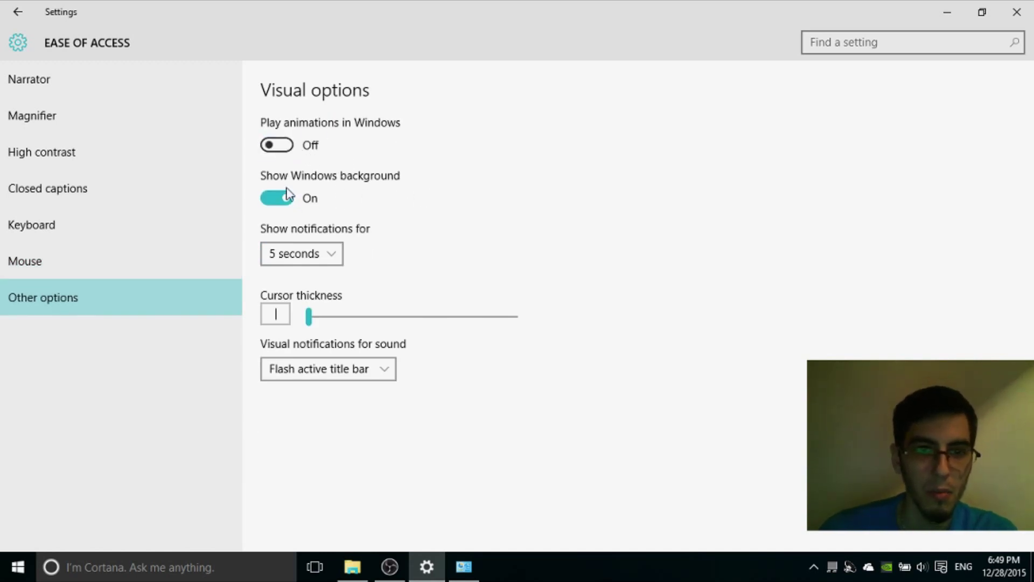
pyautogui.click(281, 198)
pyautogui.click(273, 145)
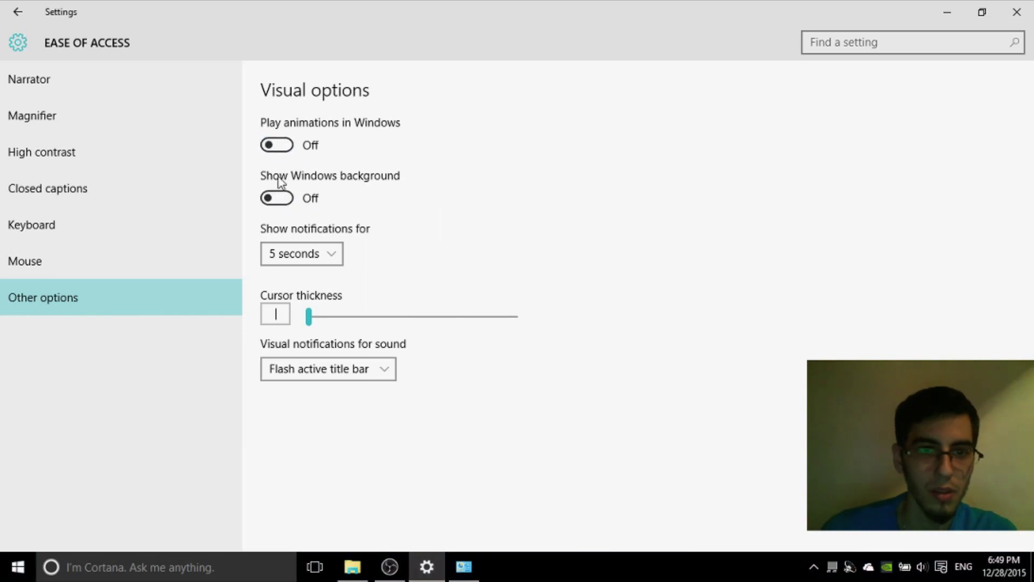
pyautogui.moveTo(408, 5); pyautogui.dragTo(372, 2)
pyautogui.hotkey('alt', 'Left')
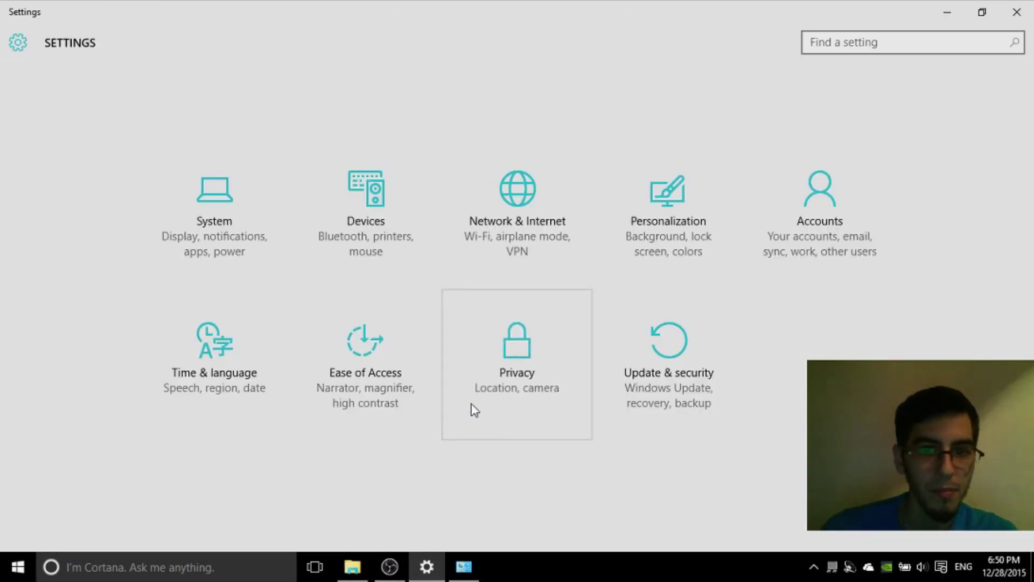
# In Privacy > Location, toggle location access off and on, leaving it On
pyautogui.click(524, 363)
pyautogui.click(207, 125)
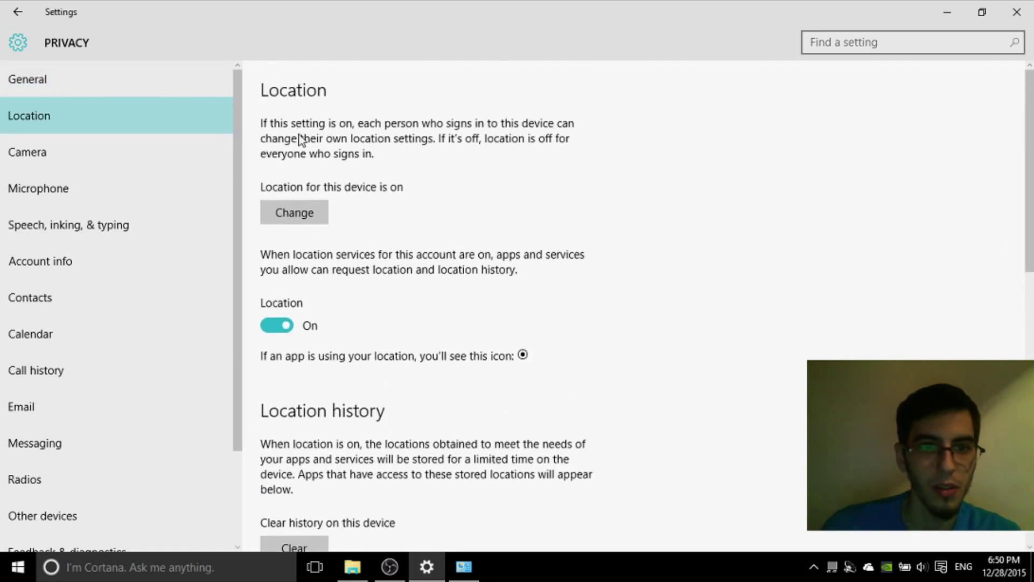
pyautogui.click(283, 331)
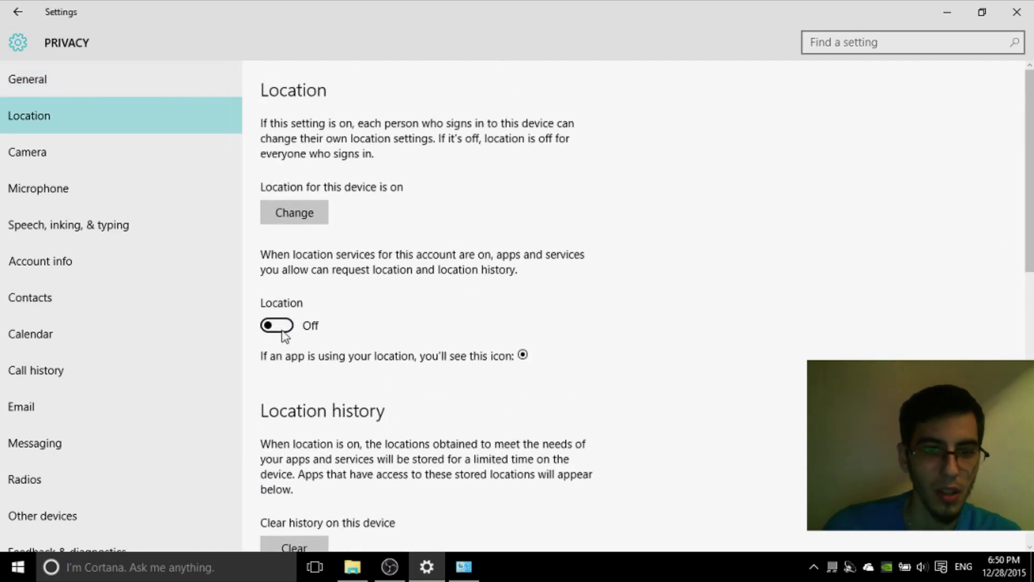
pyautogui.click(282, 331)
pyautogui.click(282, 331)
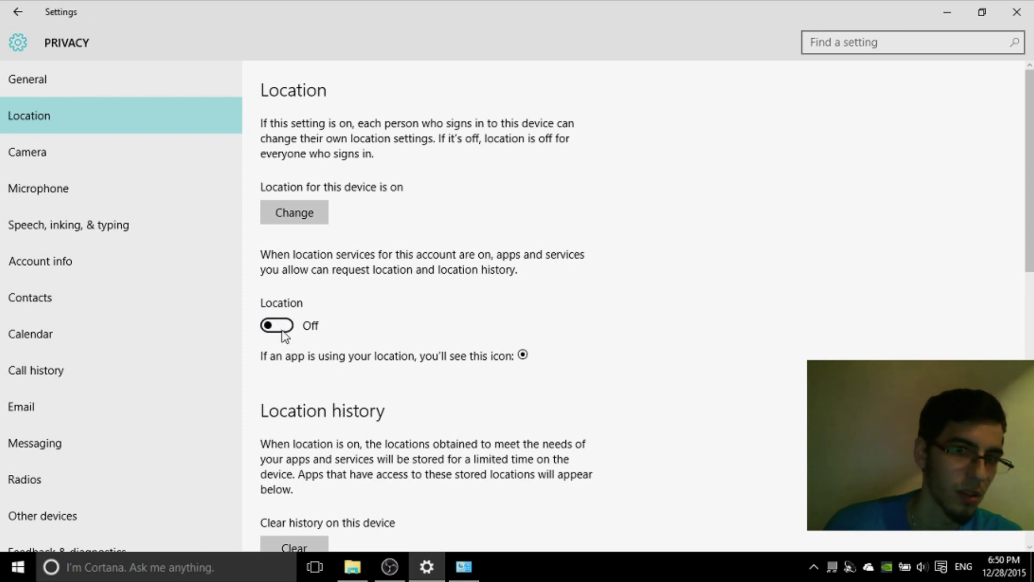
pyautogui.click(323, 323)
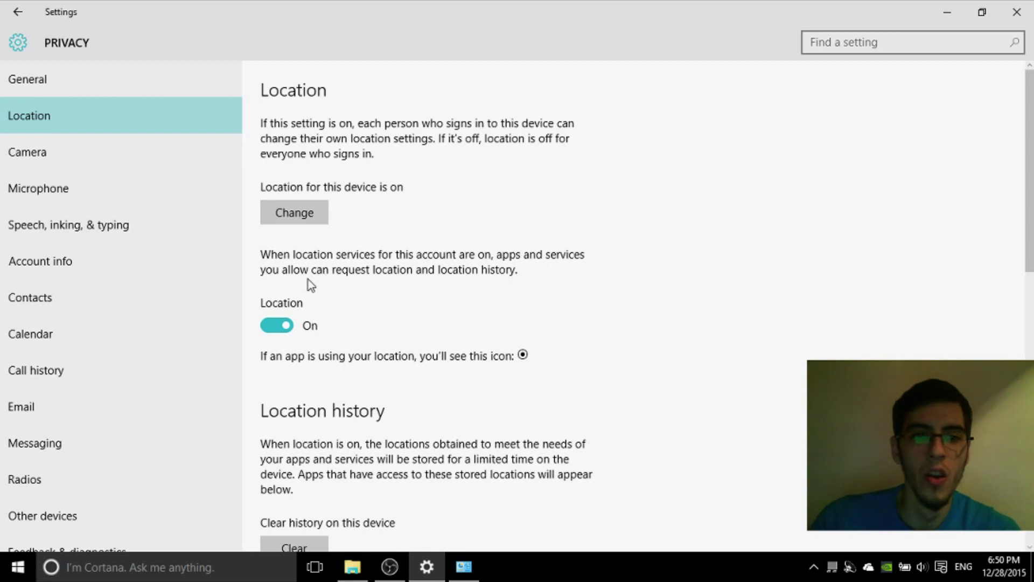
# Block apps from using the camera, then go to Speech, inking & typing
pyautogui.click(76, 156)
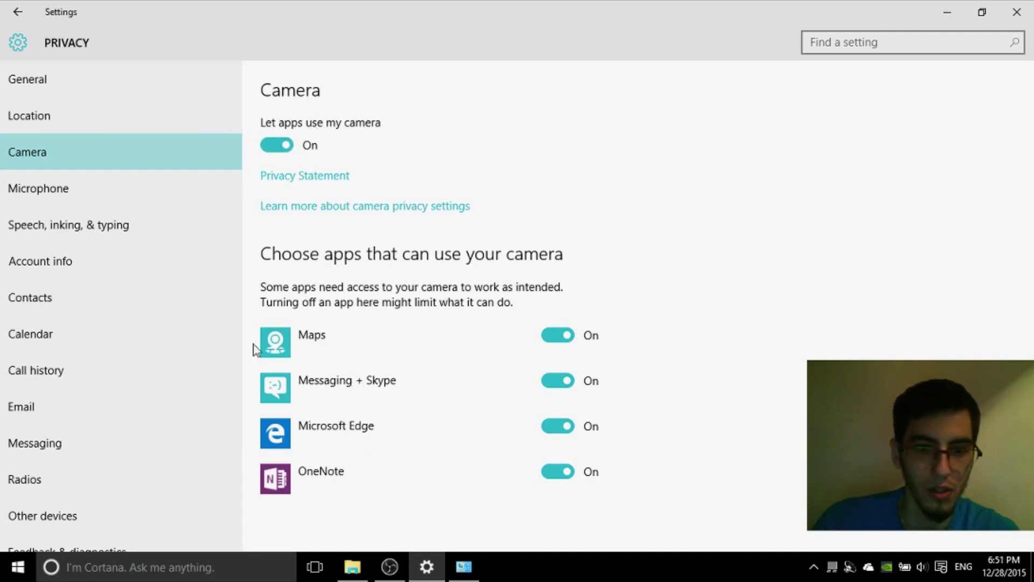
pyautogui.click(282, 149)
pyautogui.click(31, 231)
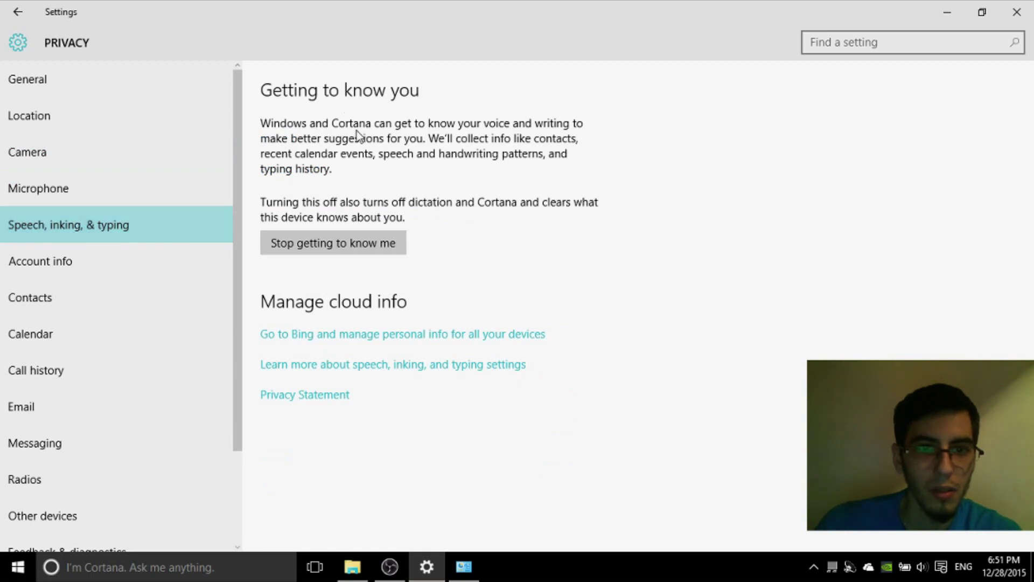
# Turn off Windows getting to know you and confirm the change
pyautogui.click(105, 576)
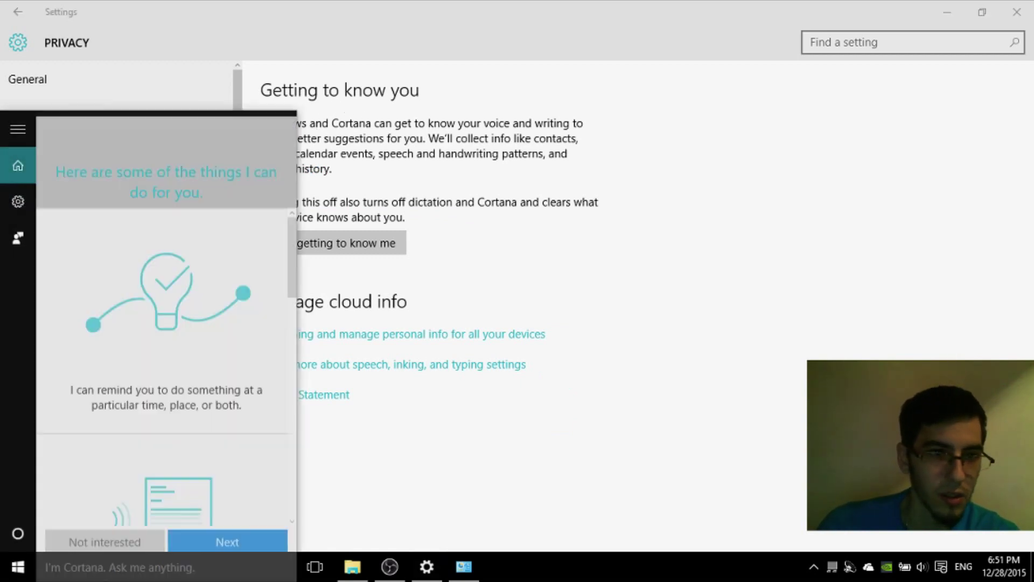
pyautogui.click(611, 235)
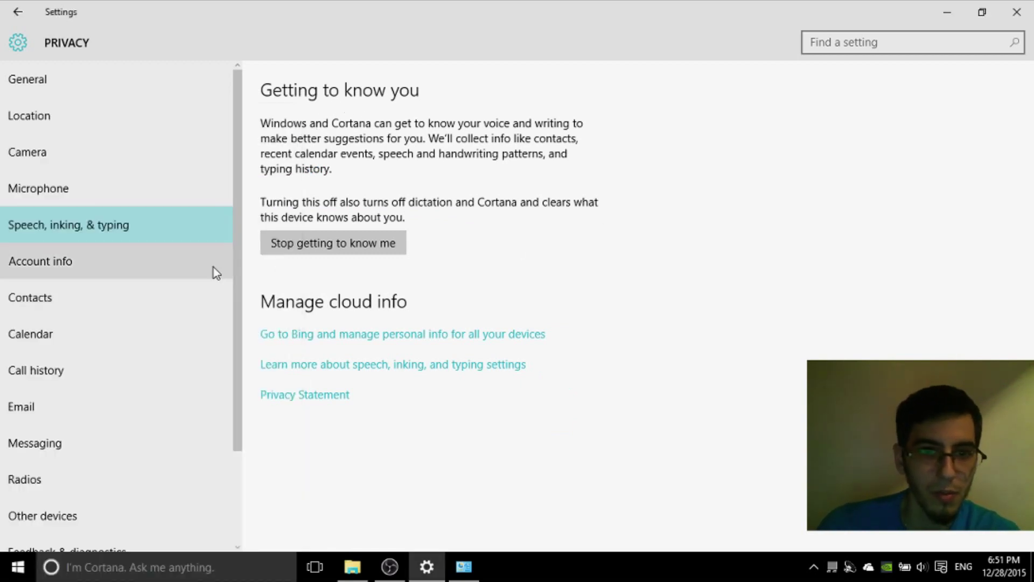
pyautogui.click(294, 251)
pyautogui.click(428, 208)
# In Cortana settings, turn off online web results and search histories, and clear device search history
pyautogui.click(51, 568)
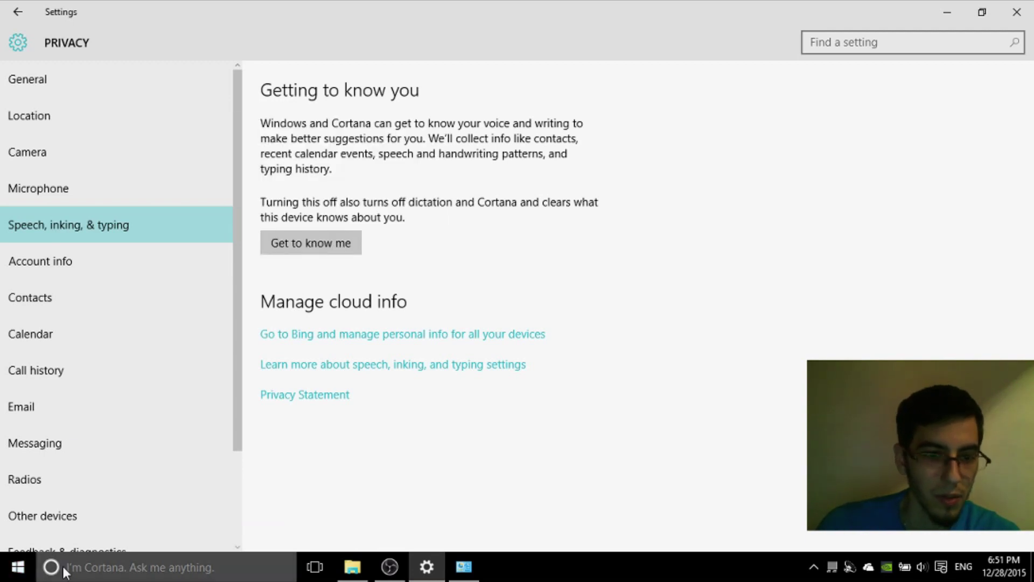
pyautogui.click(7, 215)
pyautogui.scroll(-3, 92, 377)
pyautogui.click(64, 414)
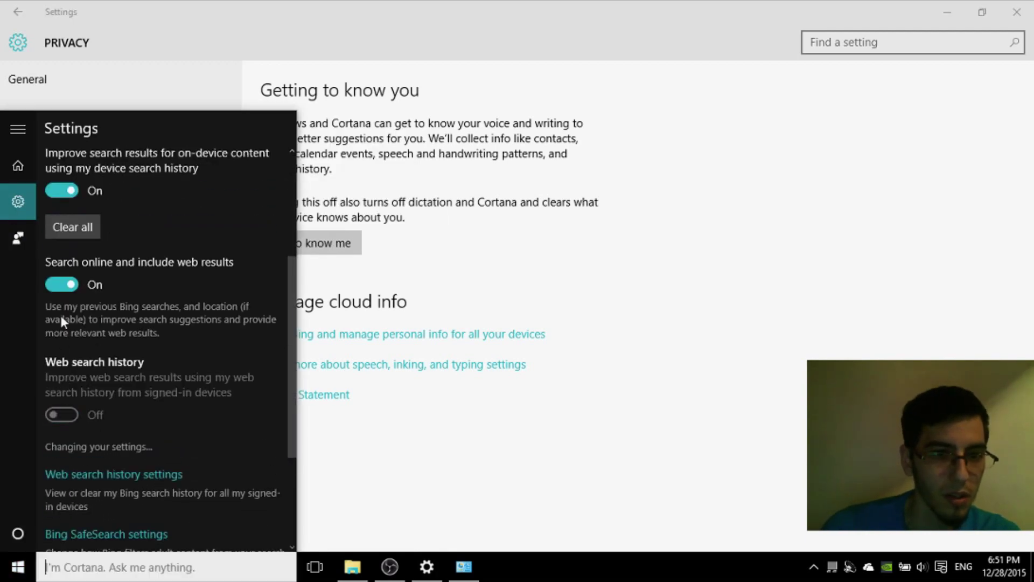
pyautogui.click(63, 285)
pyautogui.click(70, 346)
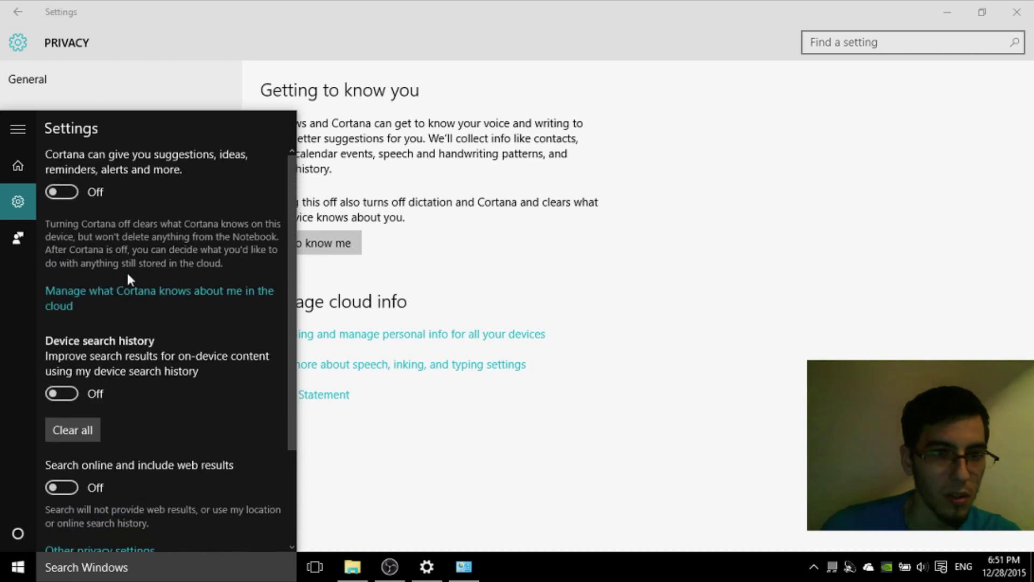
pyautogui.scroll(-1, 127, 276)
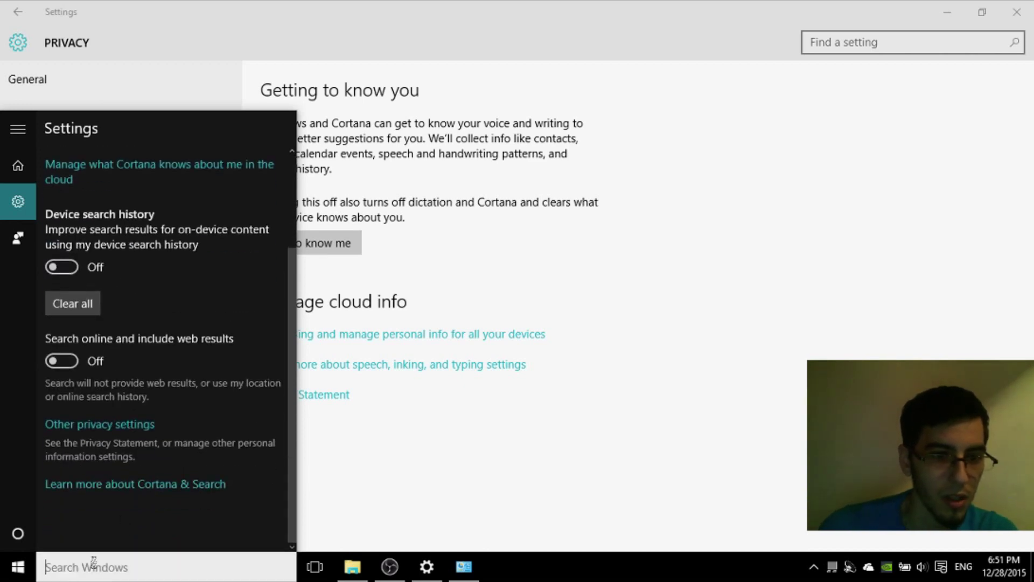
pyautogui.write('lo8oloi')
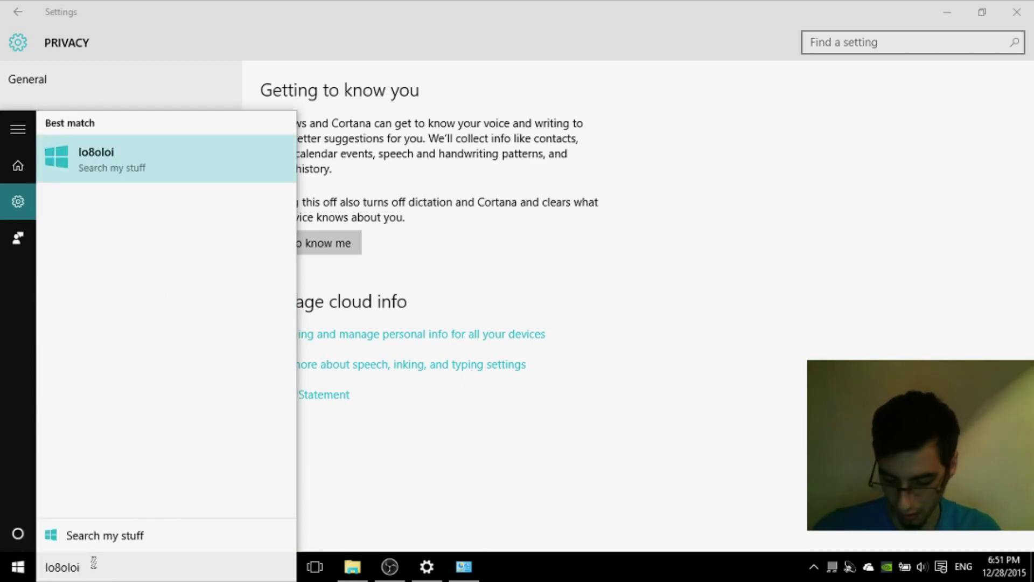
pyautogui.press('BackSpace')
pyautogui.press('BackSpace')
pyautogui.press('BackSpace')
pyautogui.press('BackSpace')
pyautogui.press('BackSpace')
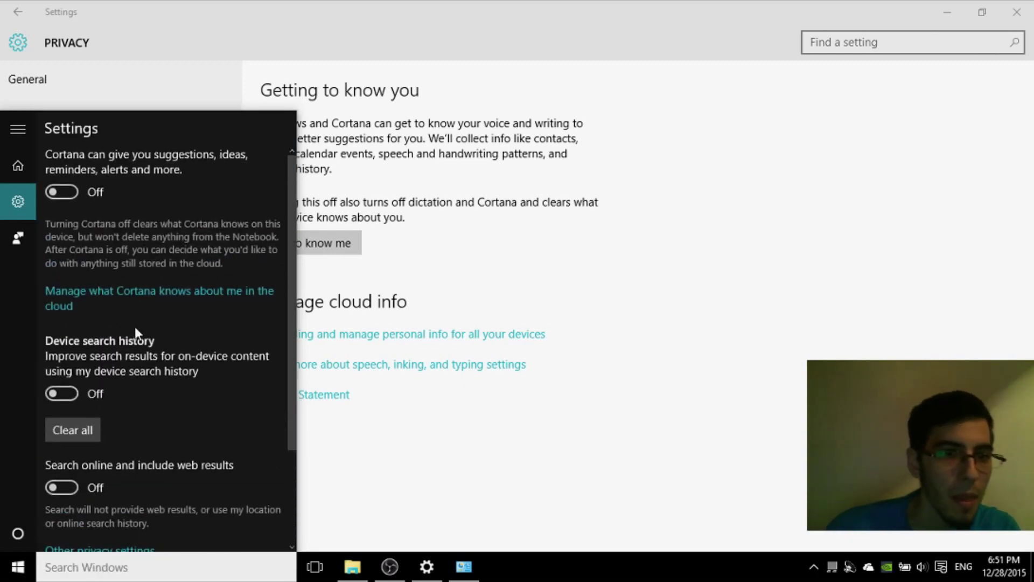
pyautogui.scroll(-3, 132, 269)
pyautogui.scroll(3, 119, 309)
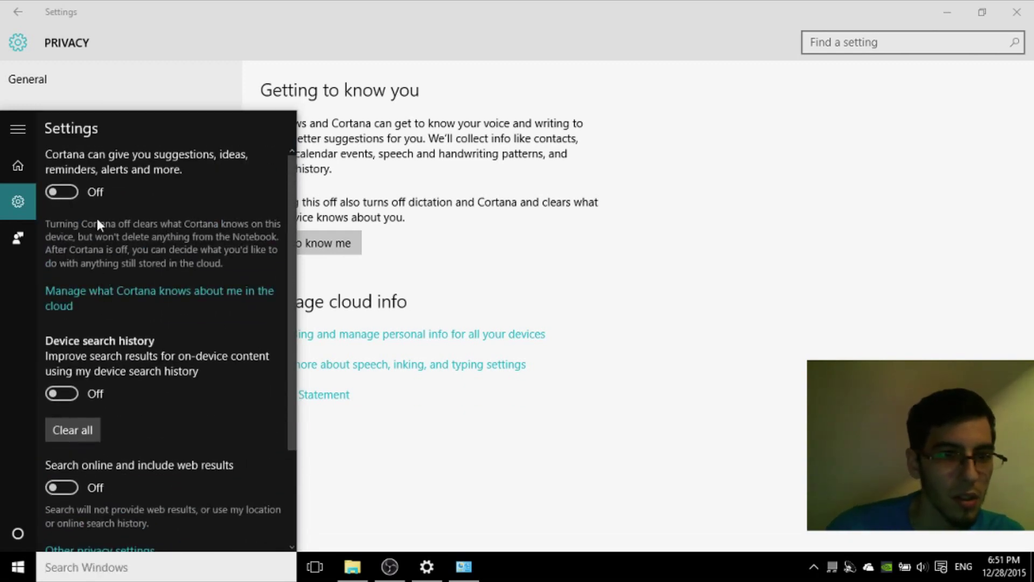
pyautogui.scroll(-3, 84, 435)
pyautogui.click(79, 304)
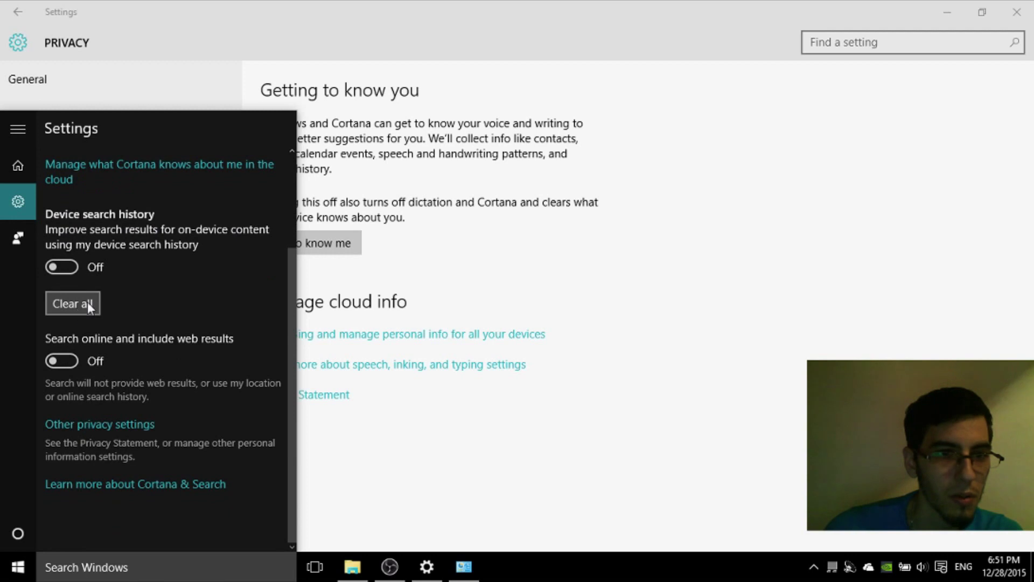
# Leave Cortana and return to the privacy settings' Account info page
pyautogui.click(35, 239)
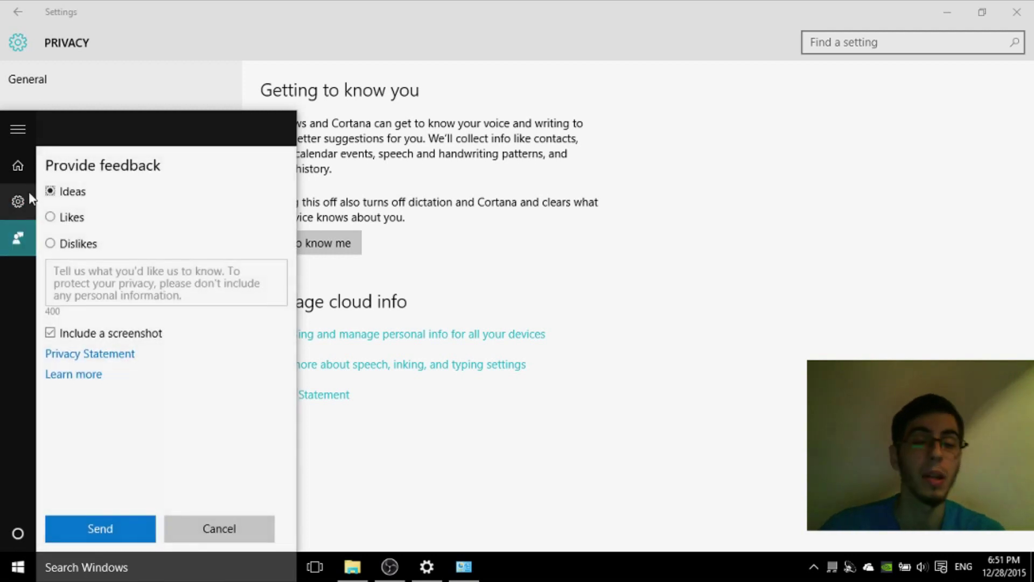
pyautogui.click(6, 165)
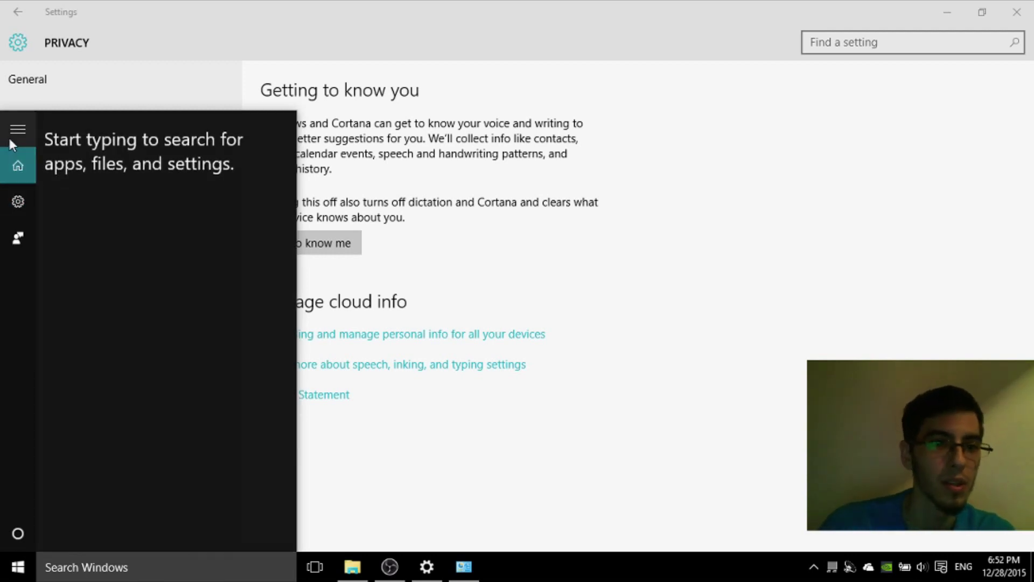
pyautogui.click(9, 132)
pyautogui.click(668, 293)
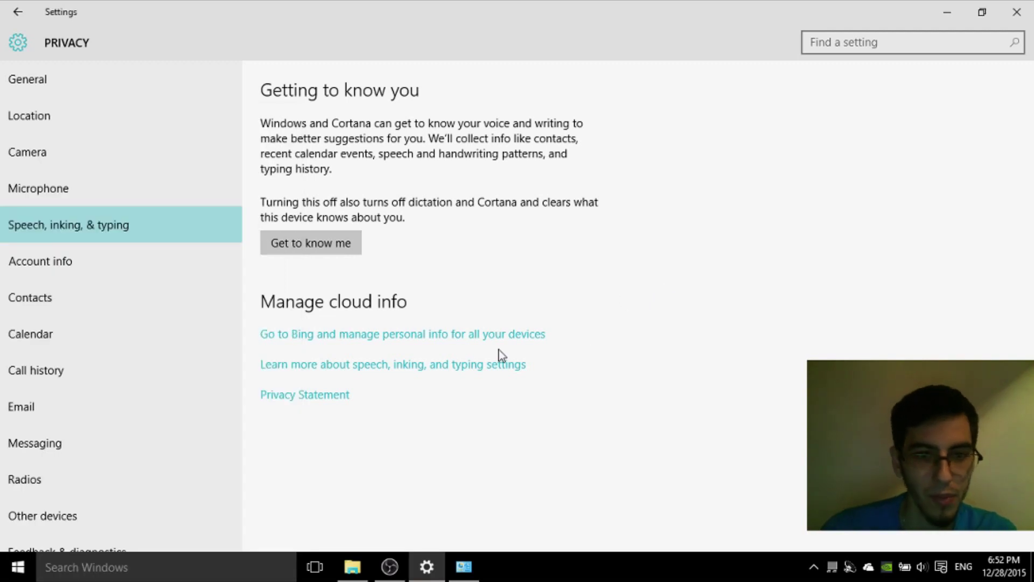
pyautogui.click(88, 263)
# Turn off Messaging + Skype access to contacts, then review the Calendar and Call history pages
pyautogui.press('Down')
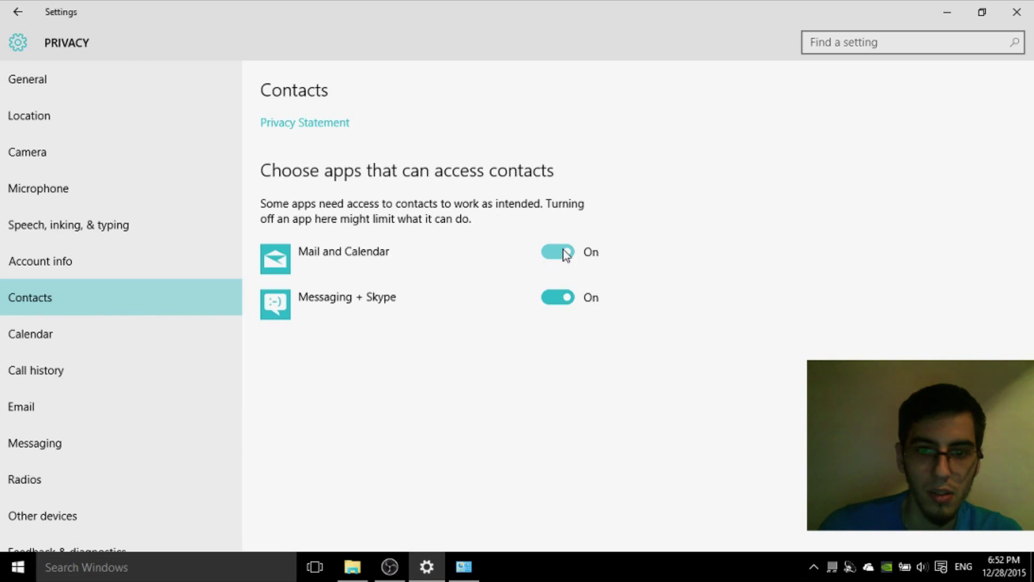
pyautogui.click(564, 307)
pyautogui.click(76, 332)
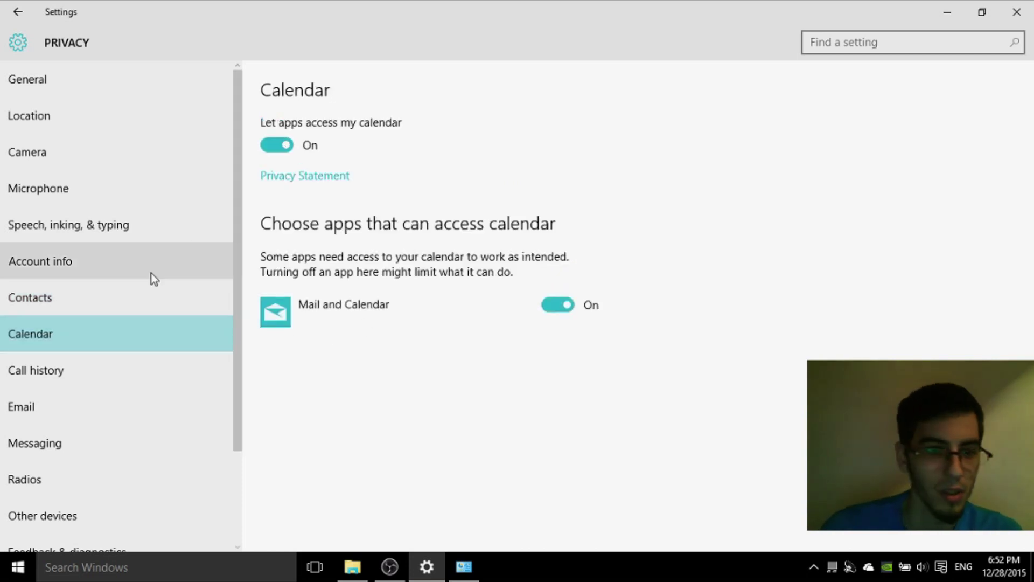
pyautogui.click(164, 369)
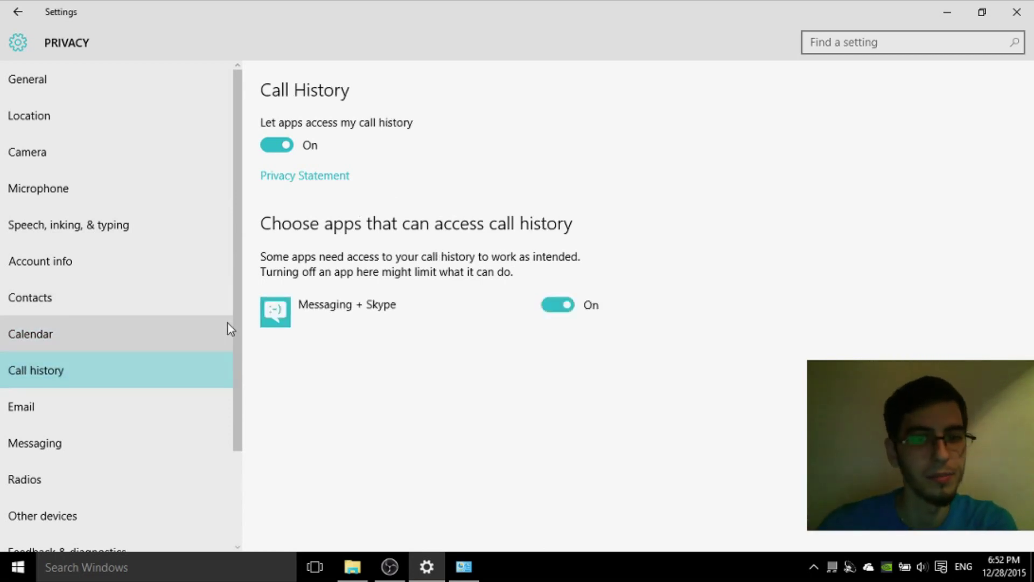
# Leave email access On, then switch 'Let apps control radios' Off
pyautogui.click(76, 416)
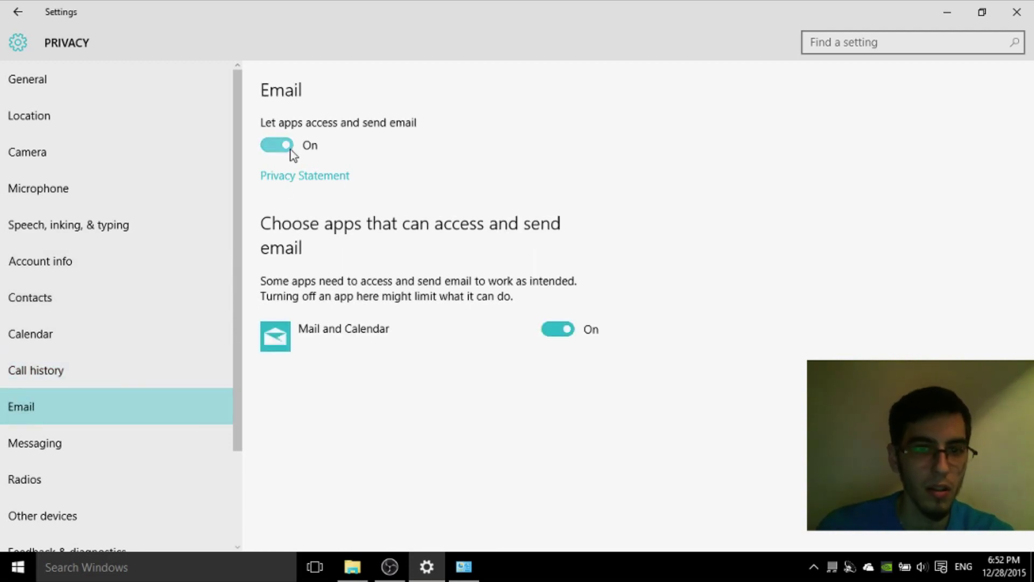
pyautogui.click(290, 150)
pyautogui.click(289, 149)
pyautogui.click(47, 448)
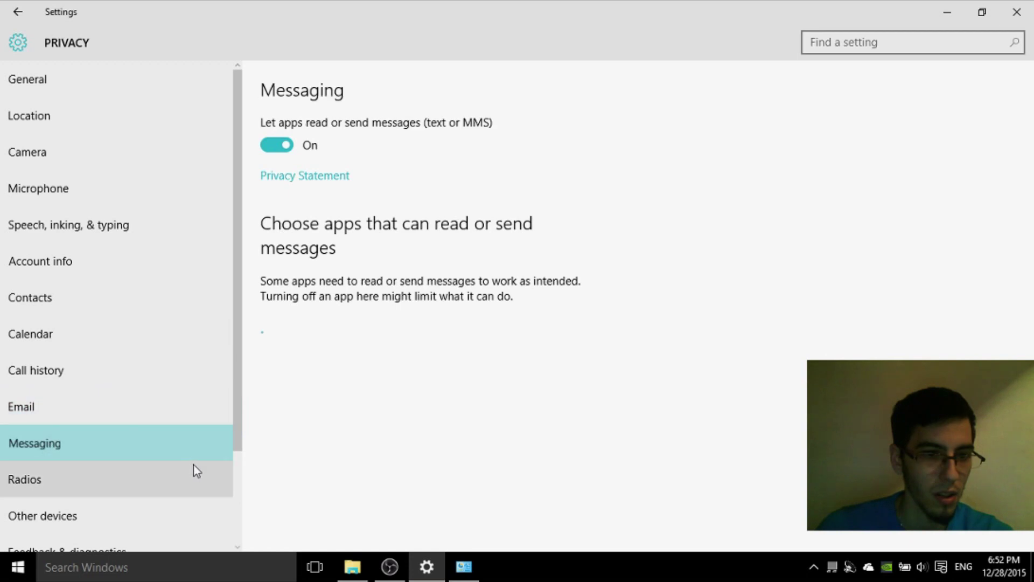
pyautogui.scroll(-2, 81, 366)
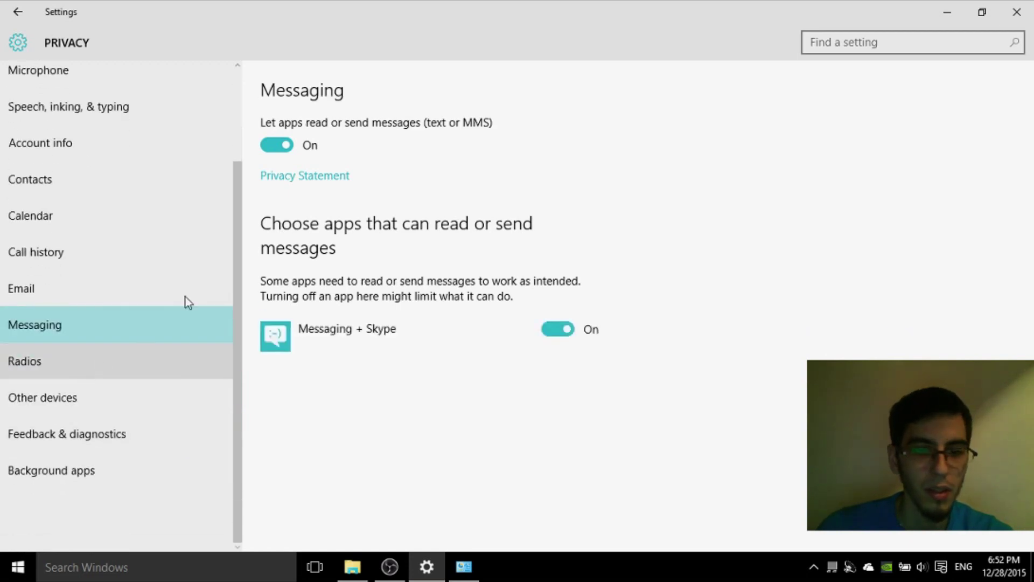
pyautogui.click(116, 362)
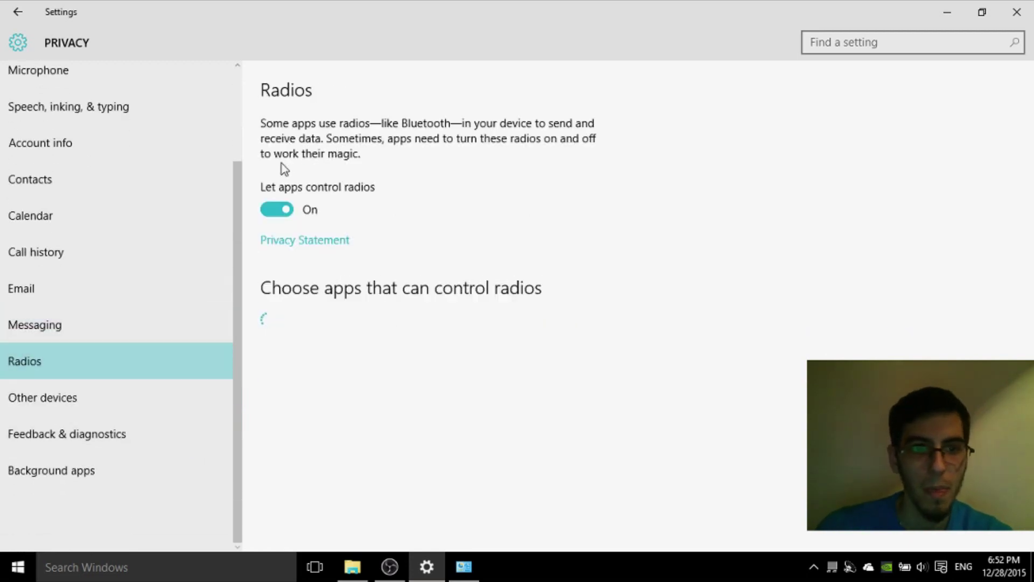
pyautogui.click(262, 205)
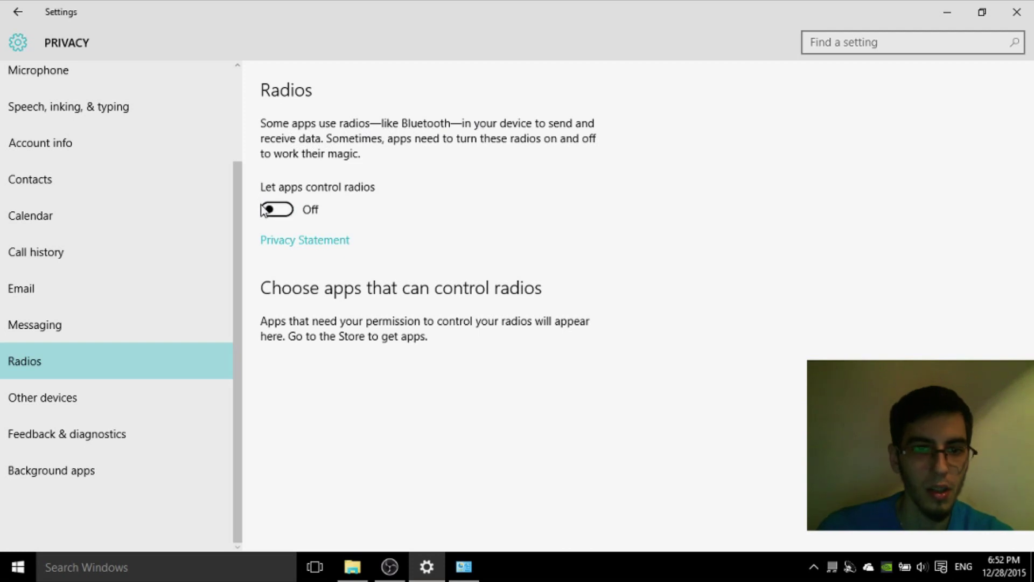
pyautogui.click(104, 399)
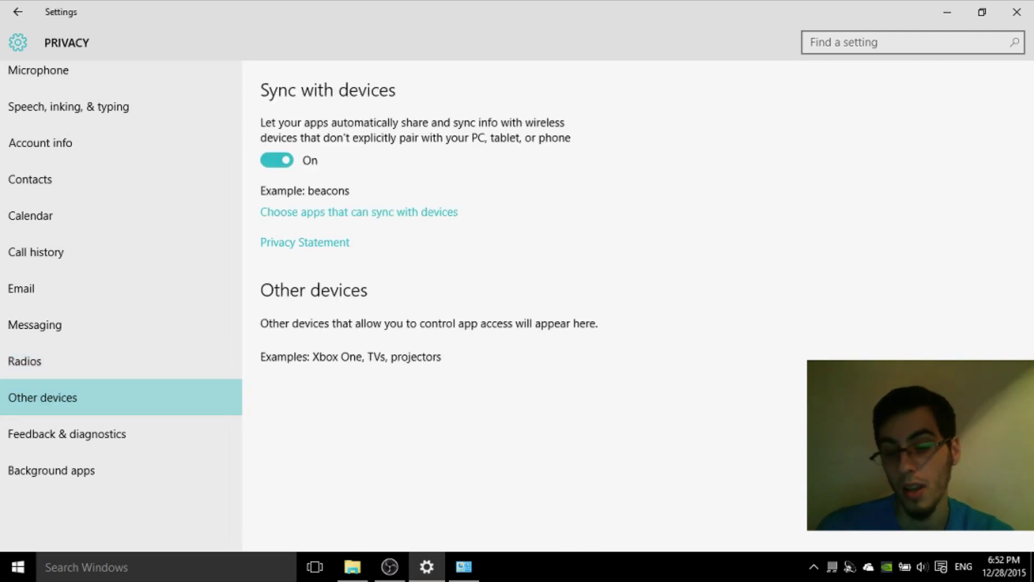
# Turn off syncing with wireless devices and set feedback frequency to Never
pyautogui.click(814, 567)
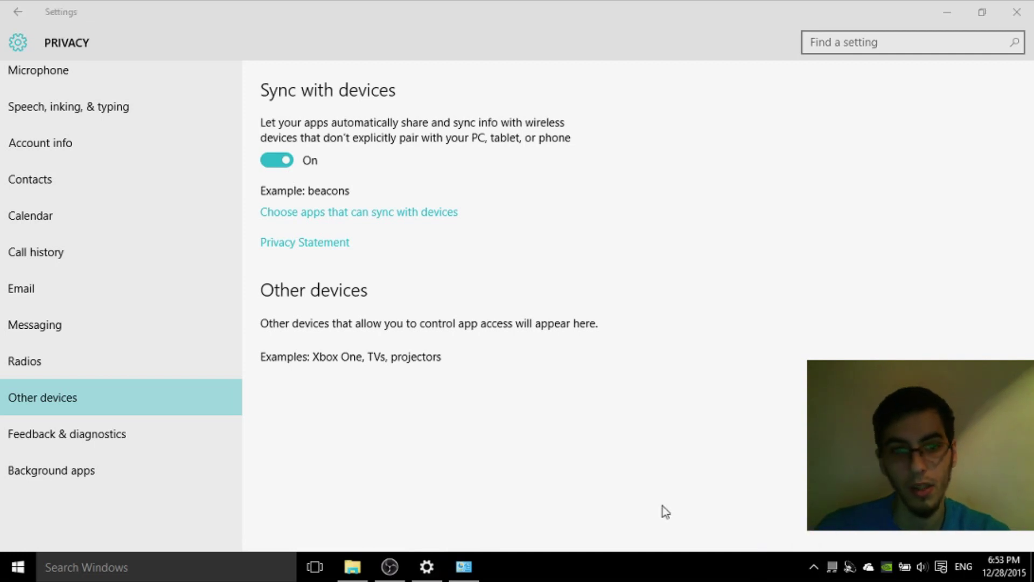
pyautogui.click(272, 161)
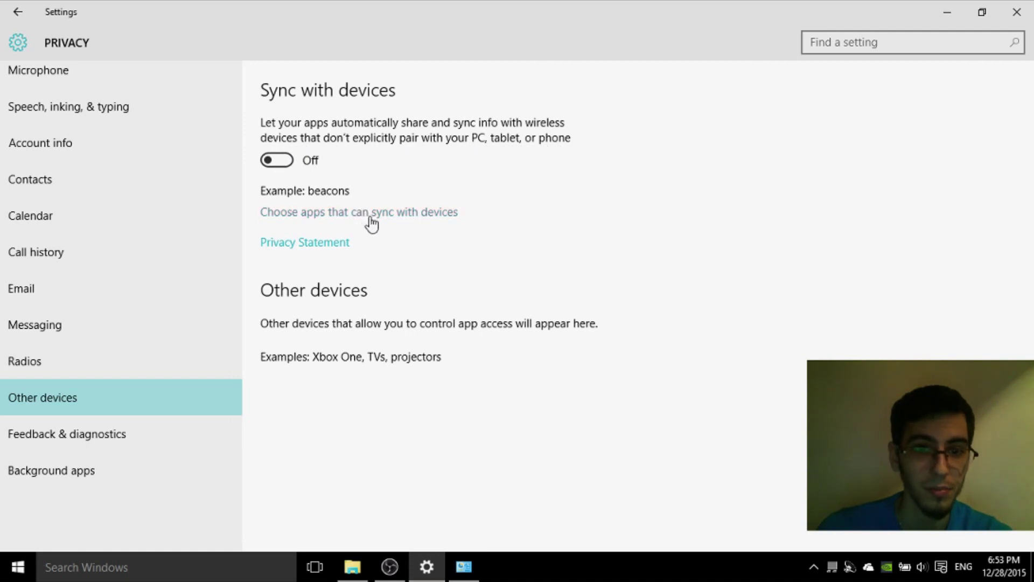
pyautogui.click(116, 435)
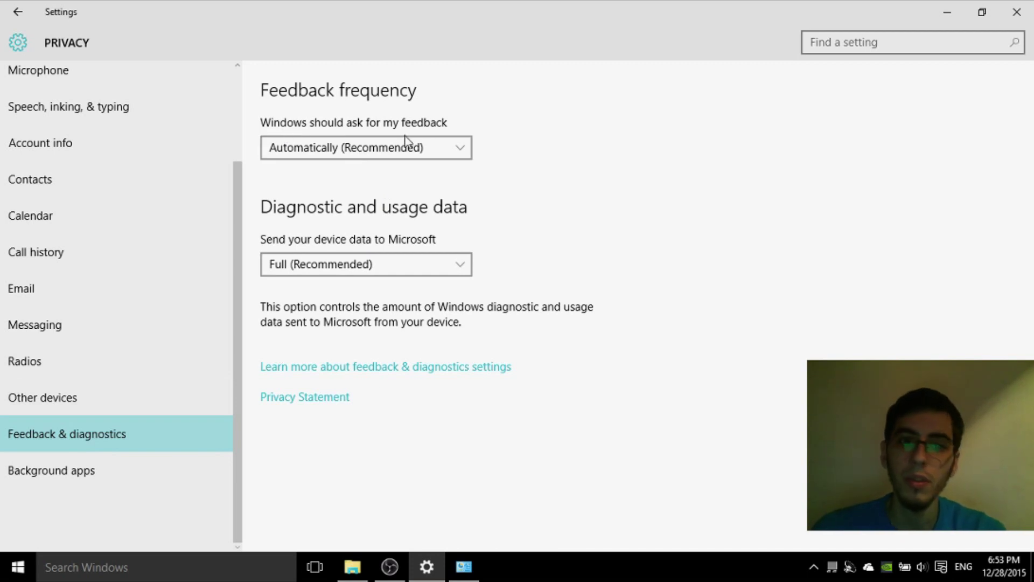
pyautogui.click(408, 155)
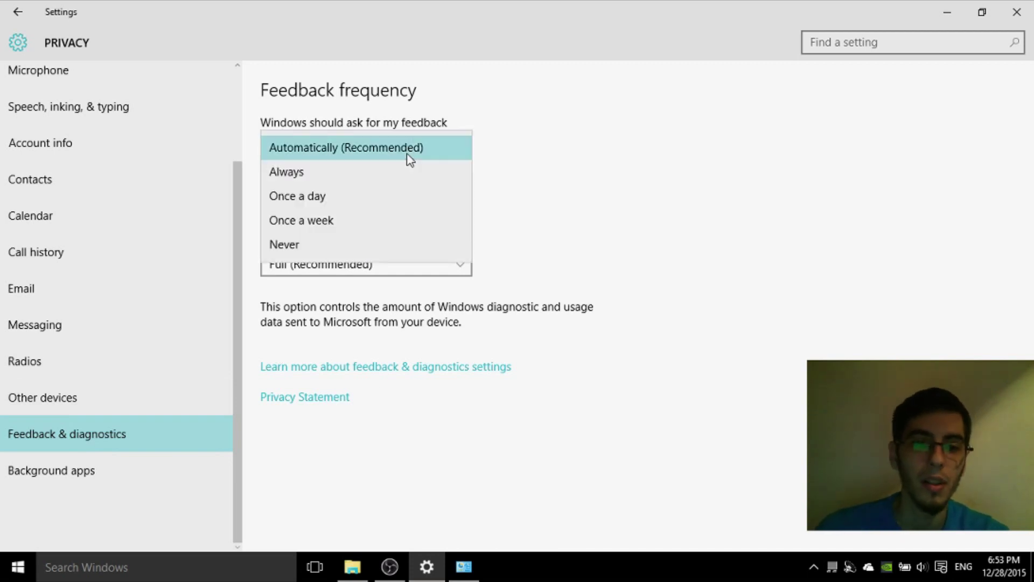
pyautogui.click(294, 249)
pyautogui.click(313, 148)
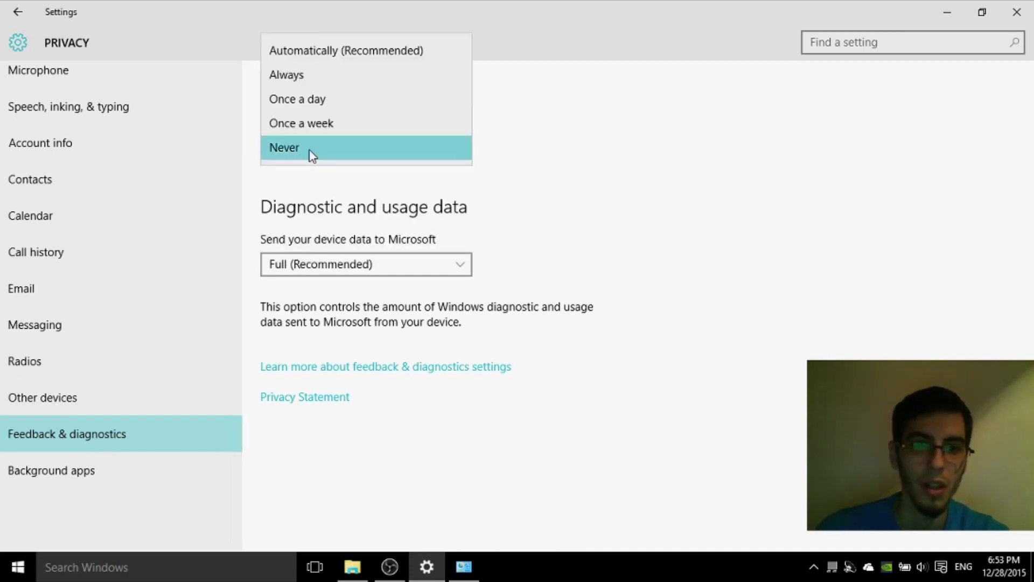
pyautogui.click(290, 162)
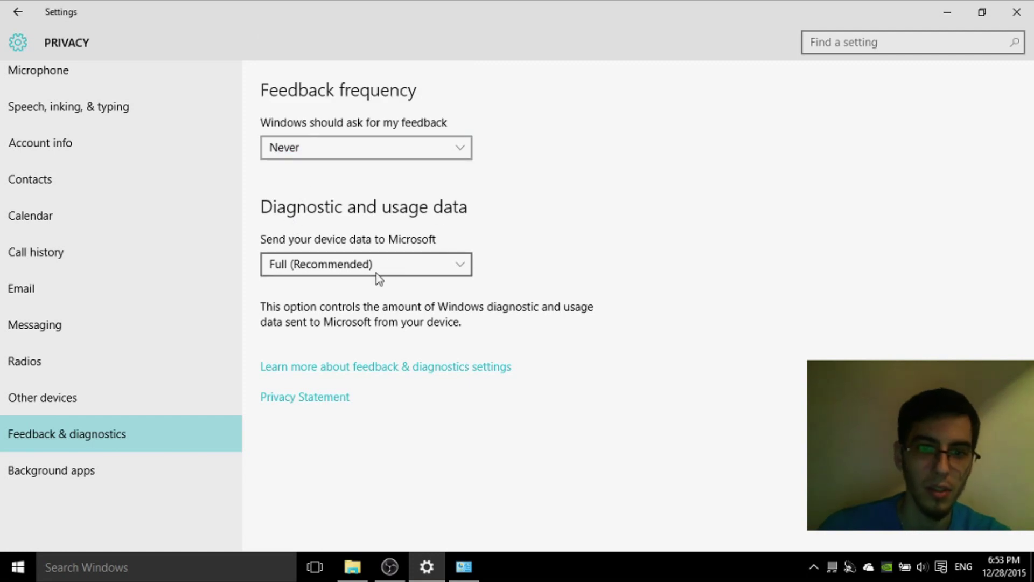
# Set diagnostic data to Basic
pyautogui.click(345, 267)
pyautogui.click(279, 222)
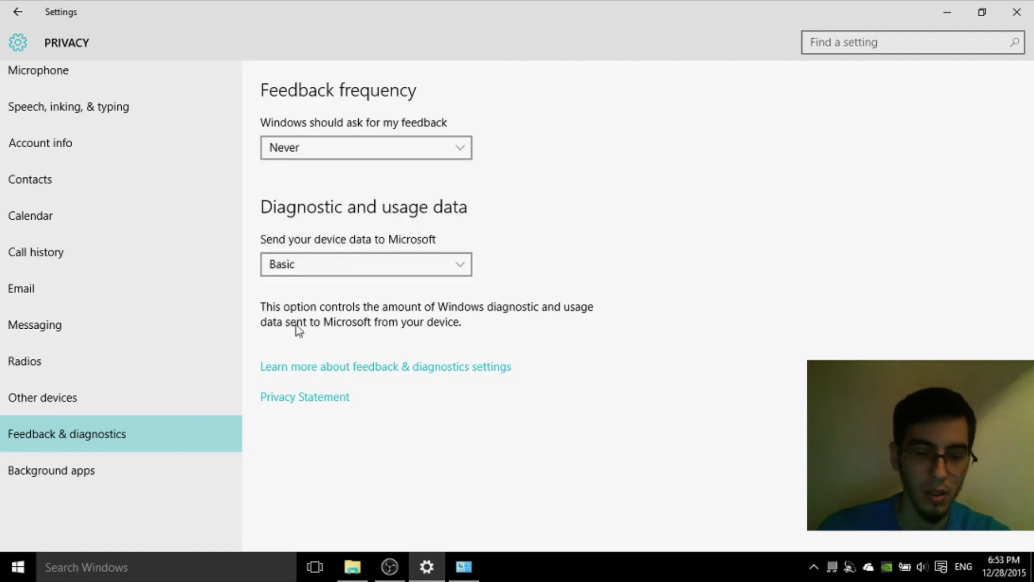
pyautogui.click(92, 472)
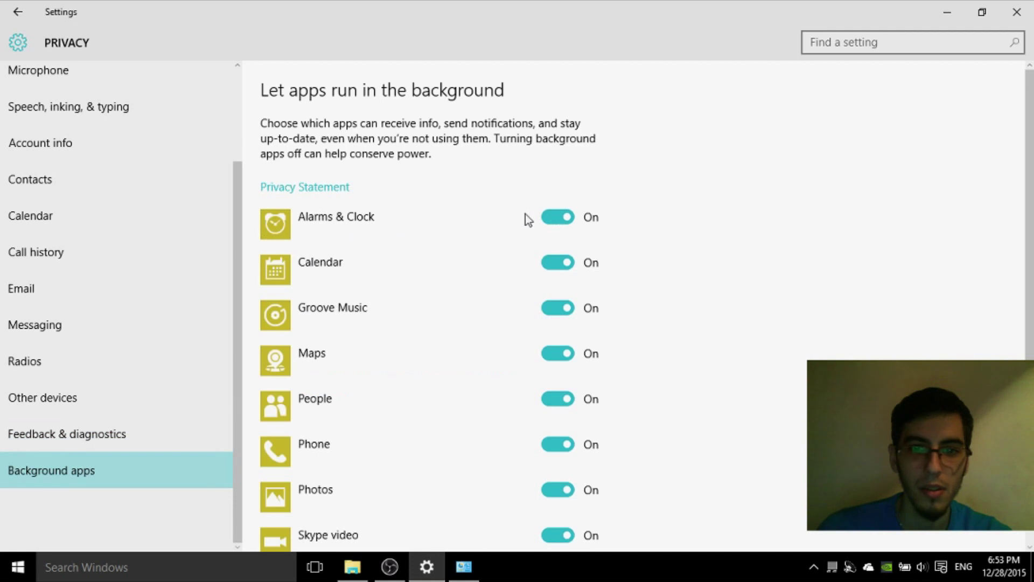
# Stop Alarms & Clock, Groove Music, Maps, People and Phone running in the background
pyautogui.click(558, 217)
pyautogui.click(560, 307)
pyautogui.scroll(-3, 555, 259)
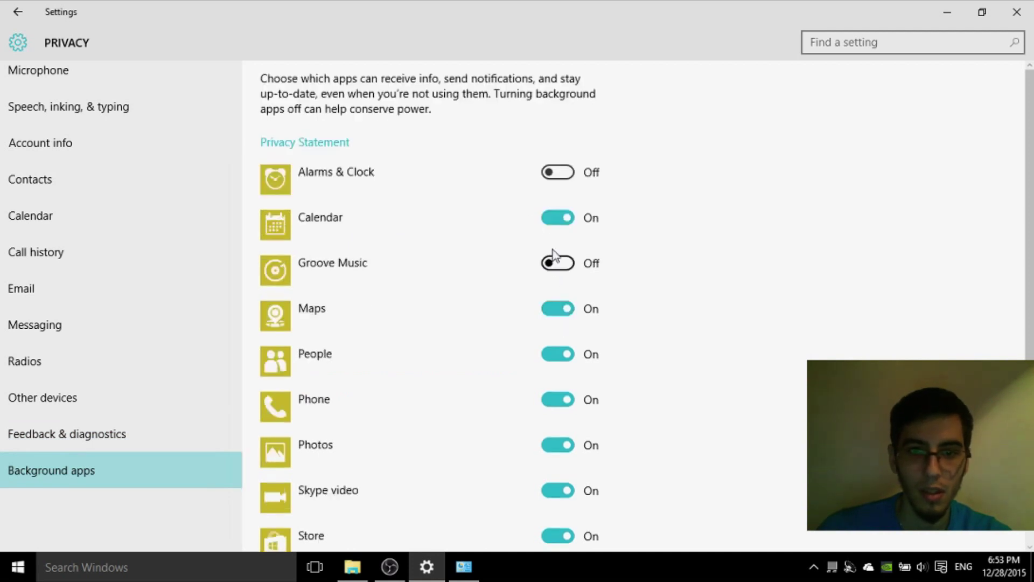
pyautogui.scroll(3, 548, 208)
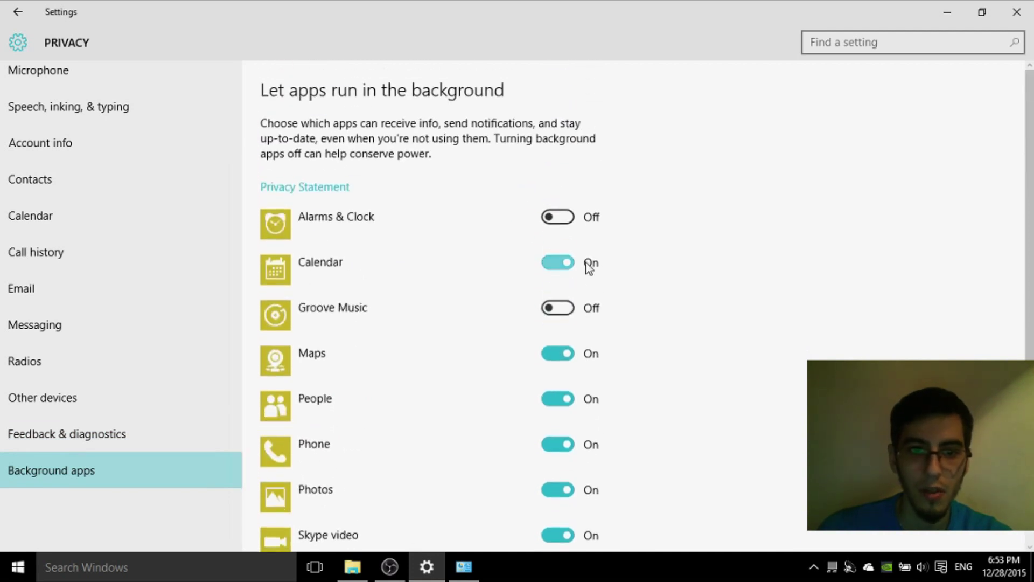
pyautogui.click(559, 360)
pyautogui.click(558, 405)
pyautogui.click(560, 446)
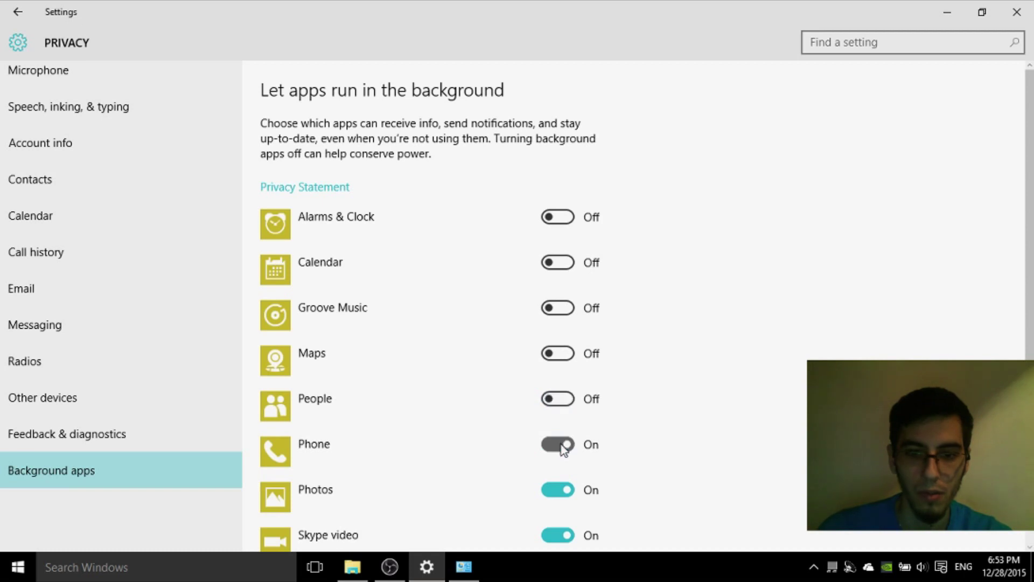
# Stop Photos, Skype video, Store, Weather and Xbox in the background, then return to Settings home
pyautogui.scroll(-3, 560, 447)
pyautogui.click(557, 299)
pyautogui.click(557, 345)
pyautogui.click(555, 396)
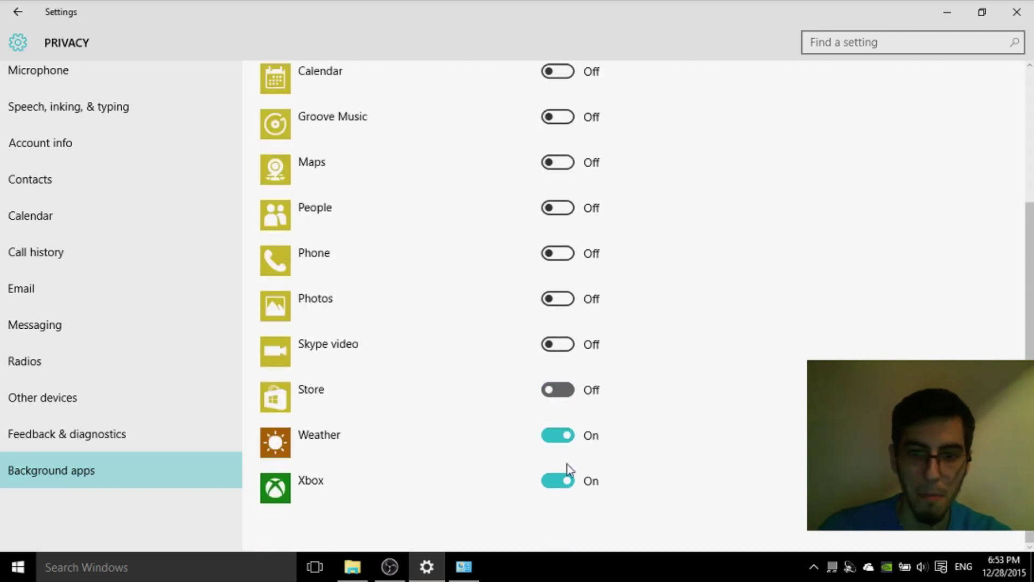
pyautogui.click(557, 487)
pyautogui.click(557, 390)
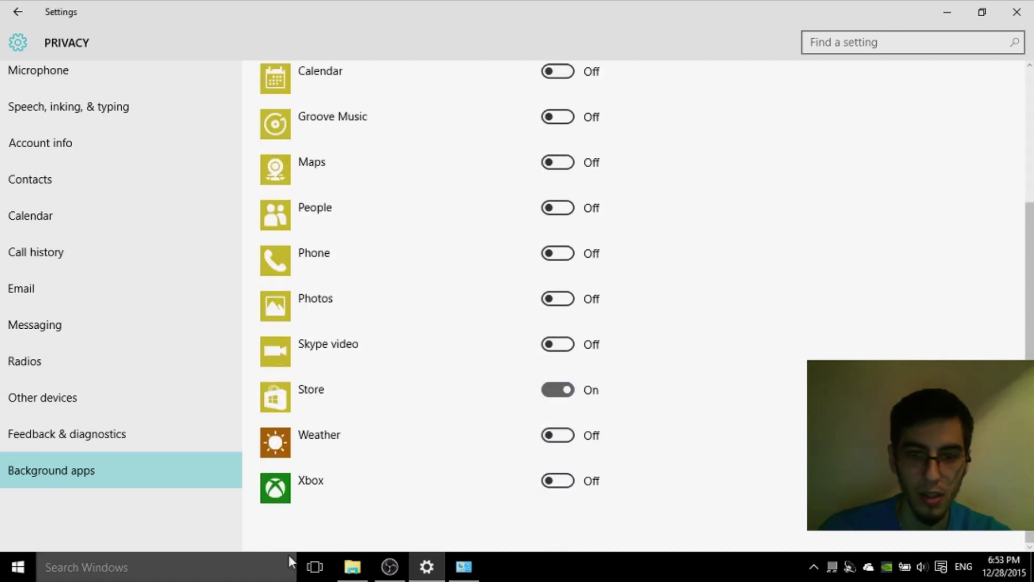
pyautogui.scroll(5, 511, 423)
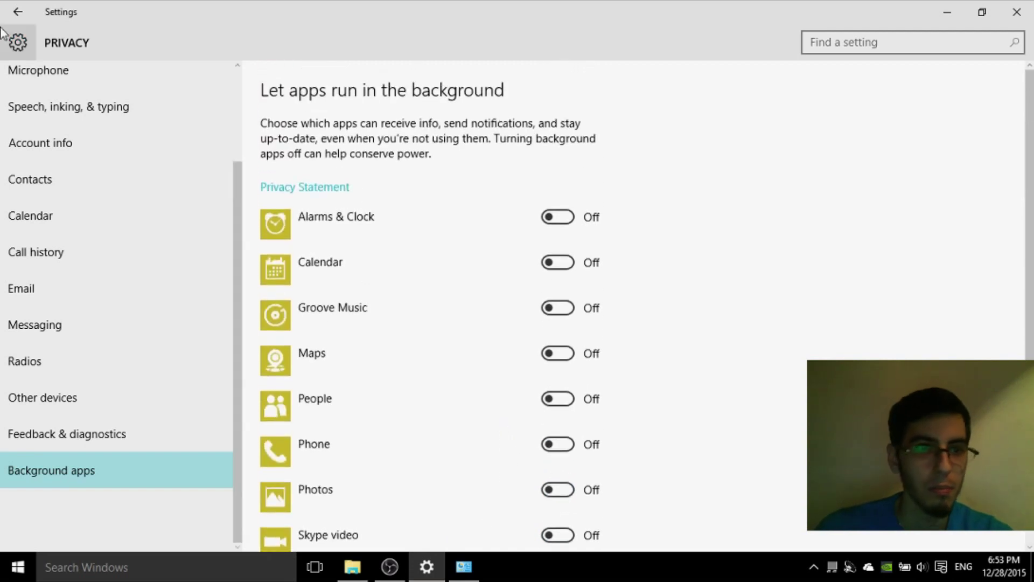
pyautogui.click(16, 12)
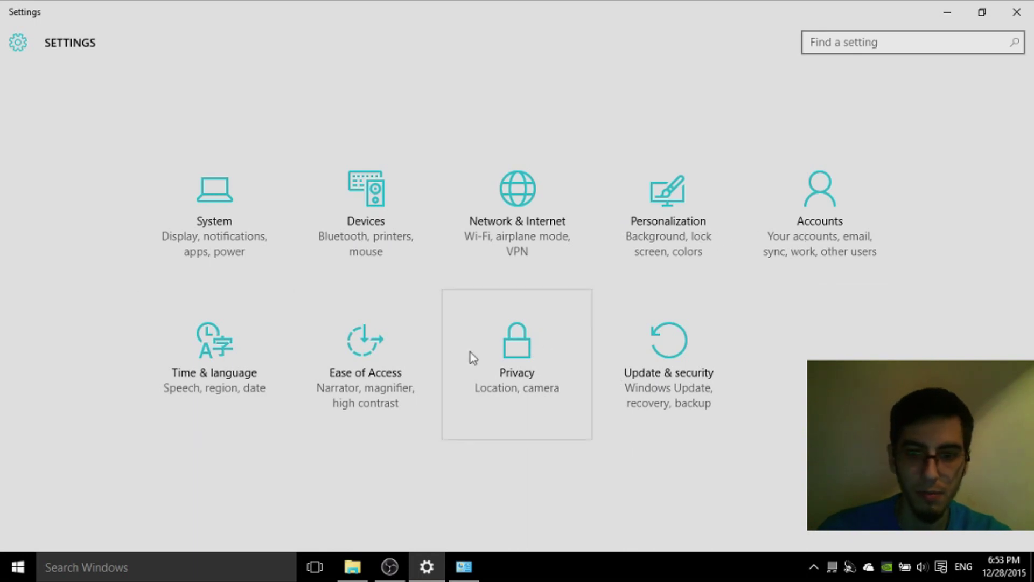
# In Update & Security advanced options, keep updates on notify to schedule restart
pyautogui.click(667, 344)
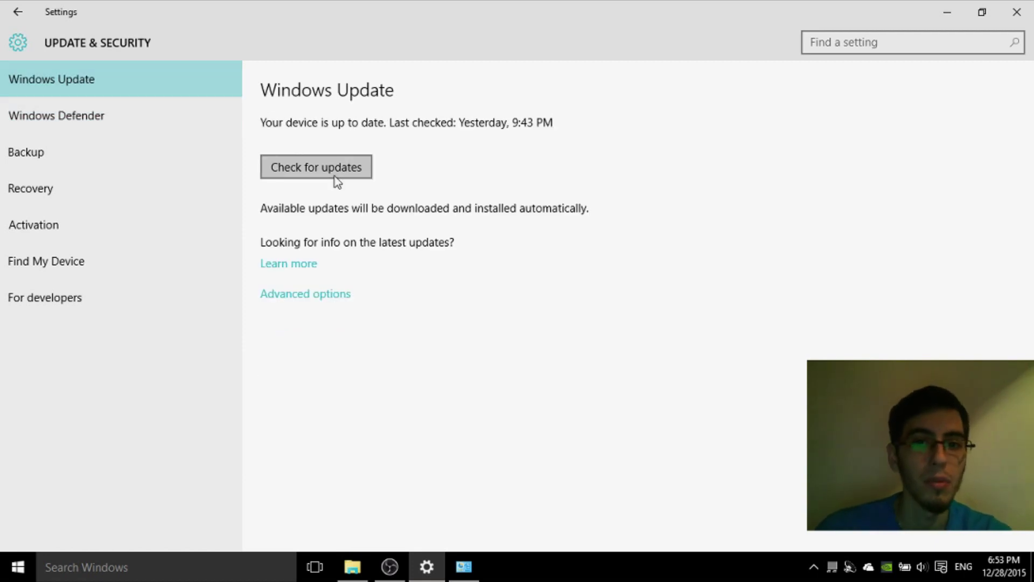
pyautogui.click(295, 303)
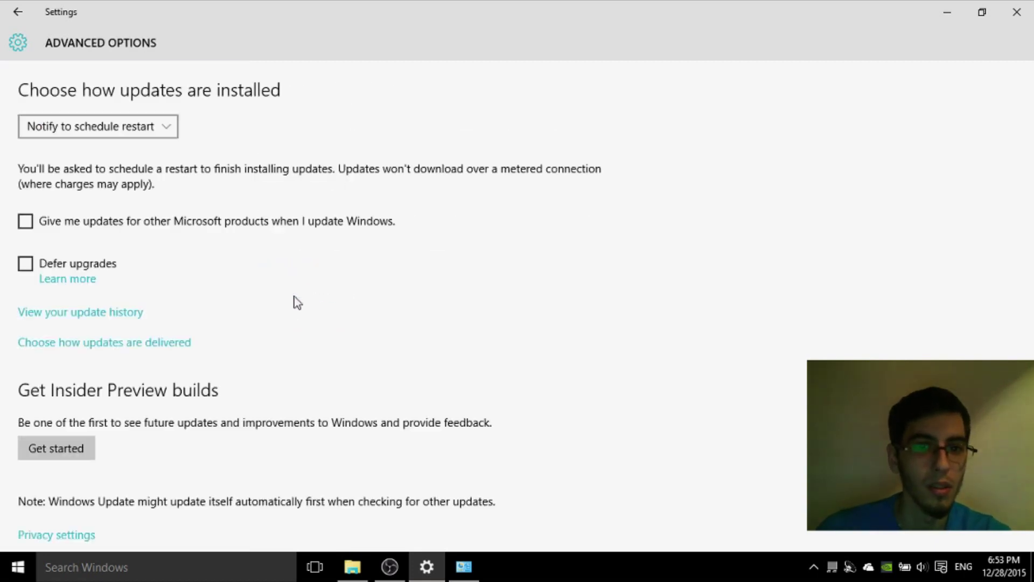
pyautogui.click(92, 132)
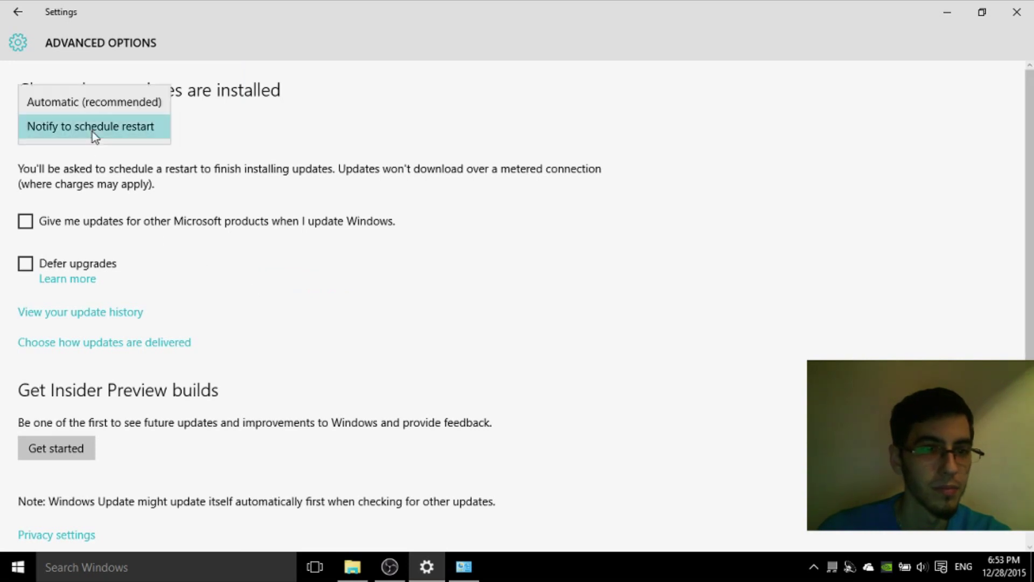
pyautogui.click(92, 131)
pyautogui.scroll(-1, 81, 323)
pyautogui.click(18, 12)
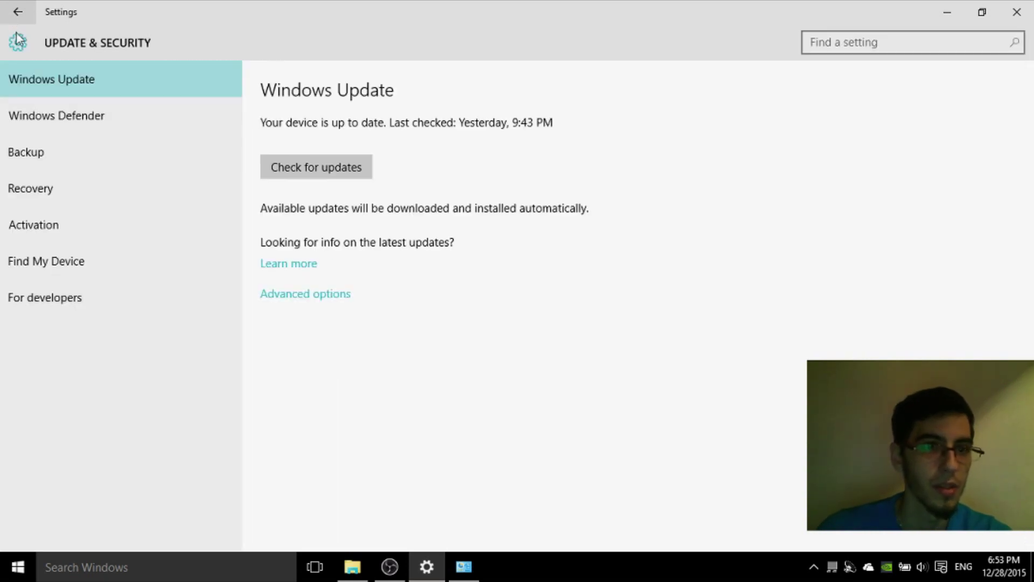
# Review the Windows Defender settings page
pyautogui.click(89, 144)
pyautogui.click(101, 119)
pyautogui.scroll(-6, 357, 331)
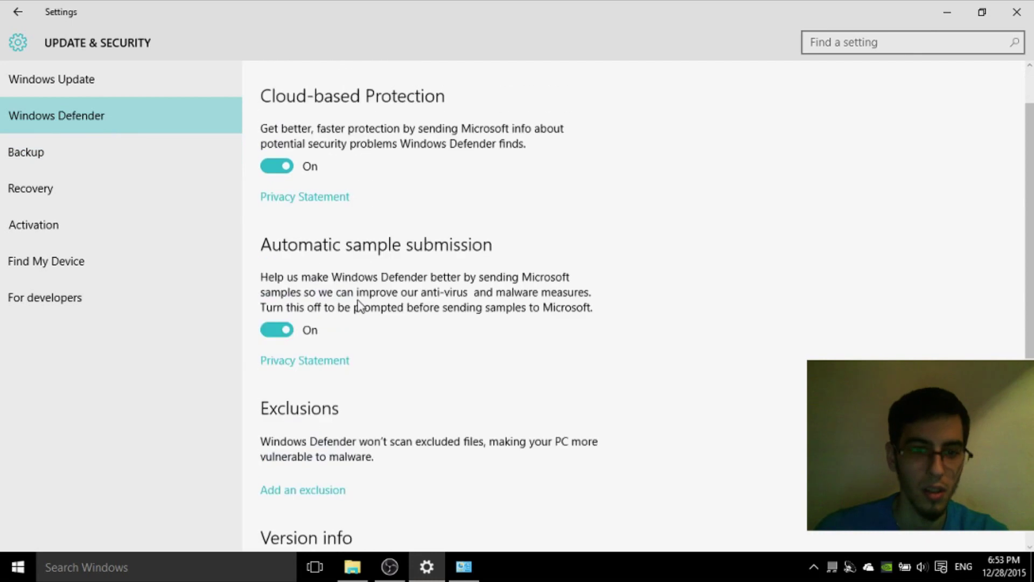
pyautogui.scroll(6, 345, 301)
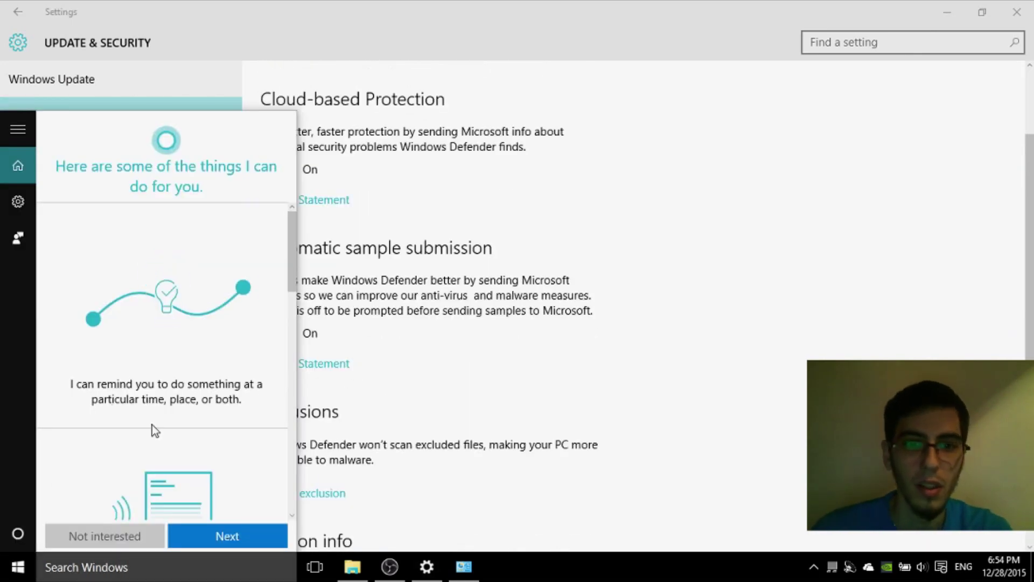
pyautogui.click(686, 416)
pyautogui.scroll(2, 439, 270)
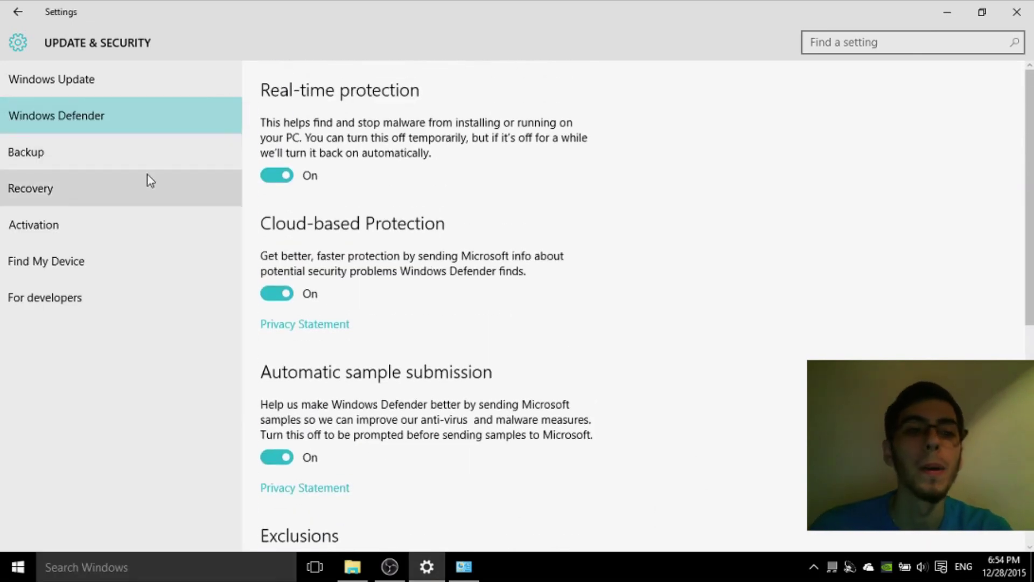
# Browse Backup, Recovery, Activation, Find My Device and Windows Update, then close Settings
pyautogui.click(149, 153)
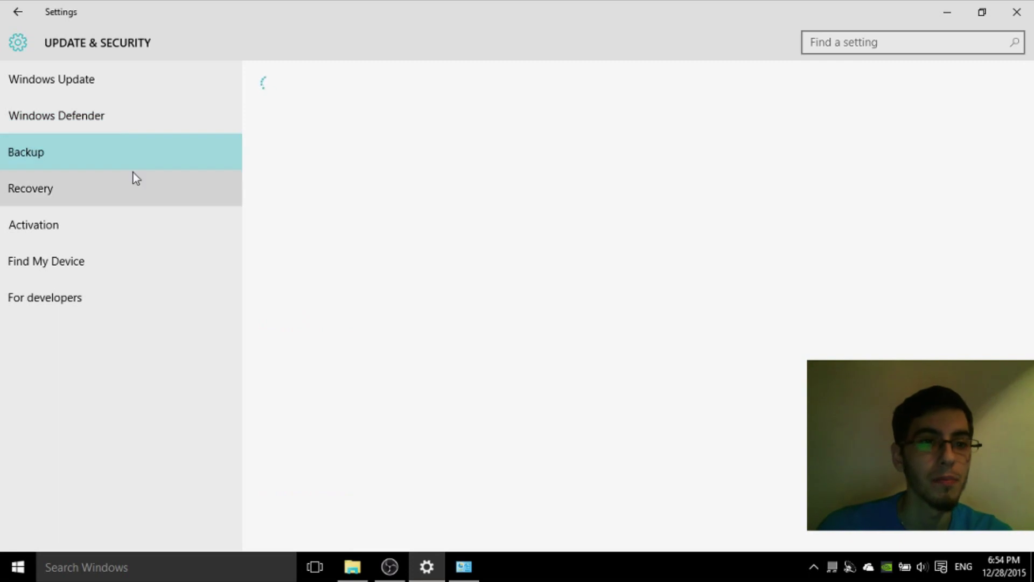
pyautogui.click(131, 175)
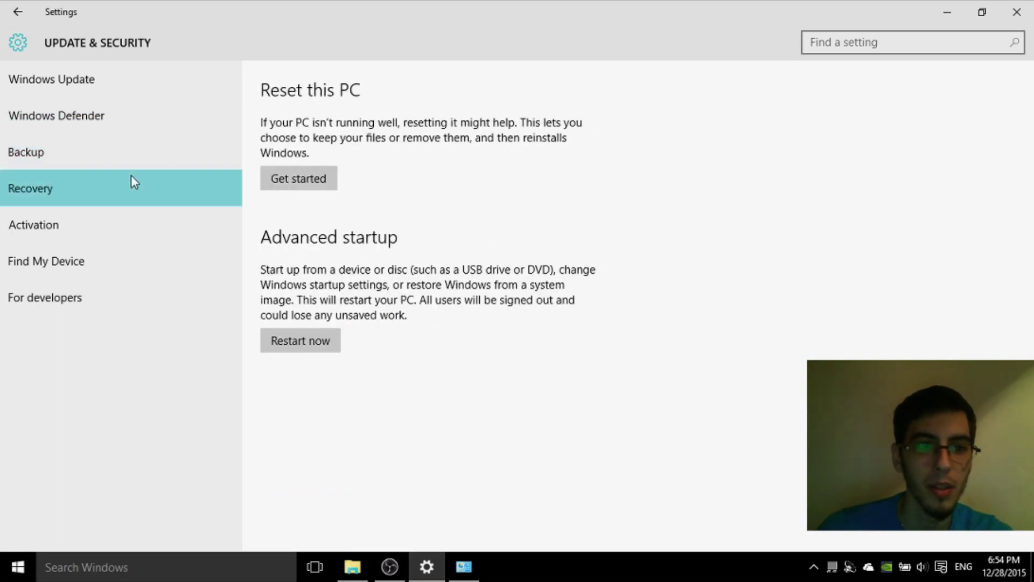
pyautogui.click(131, 240)
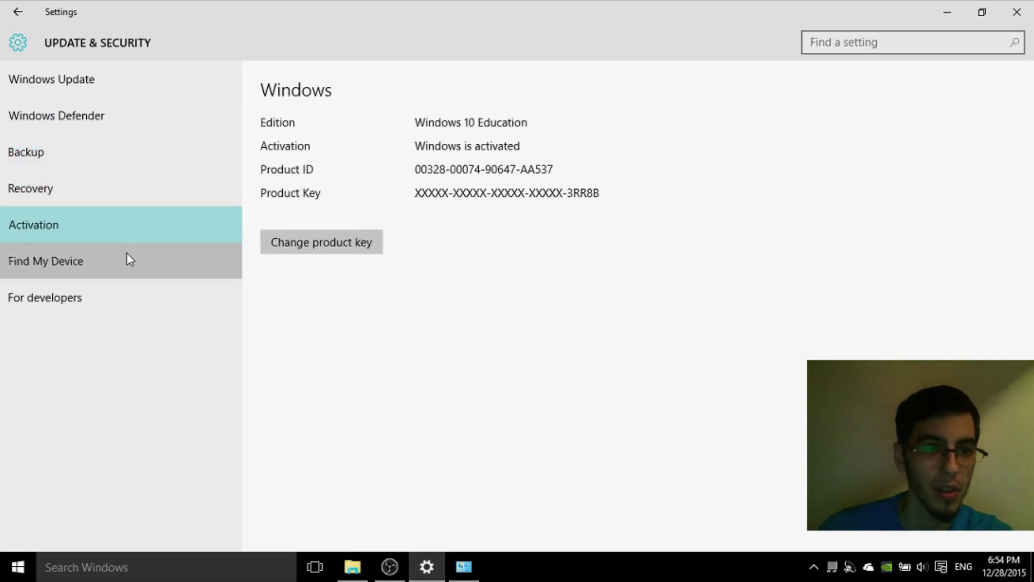
pyautogui.click(128, 259)
pyautogui.click(123, 293)
pyautogui.click(134, 272)
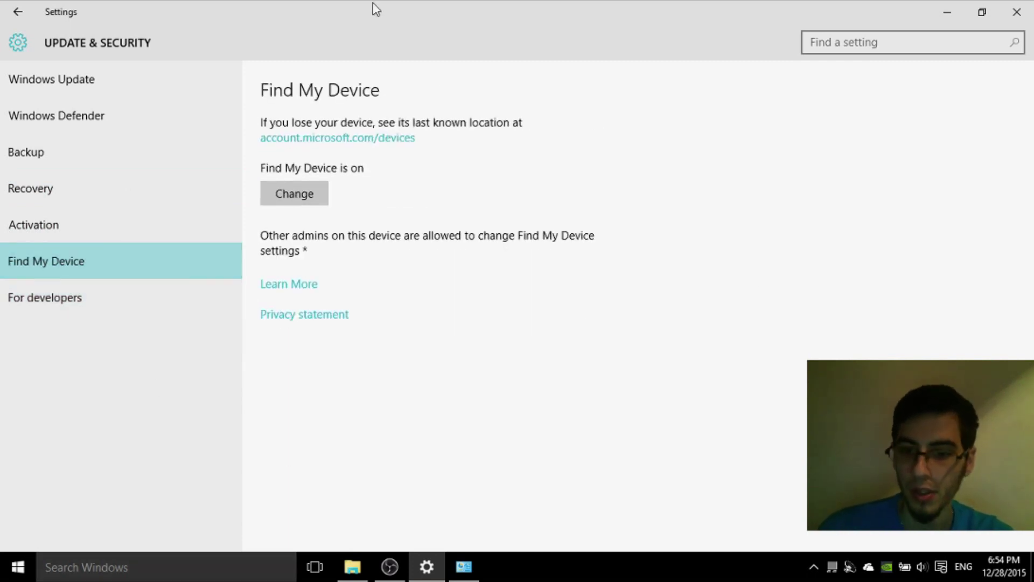
pyautogui.click(54, 90)
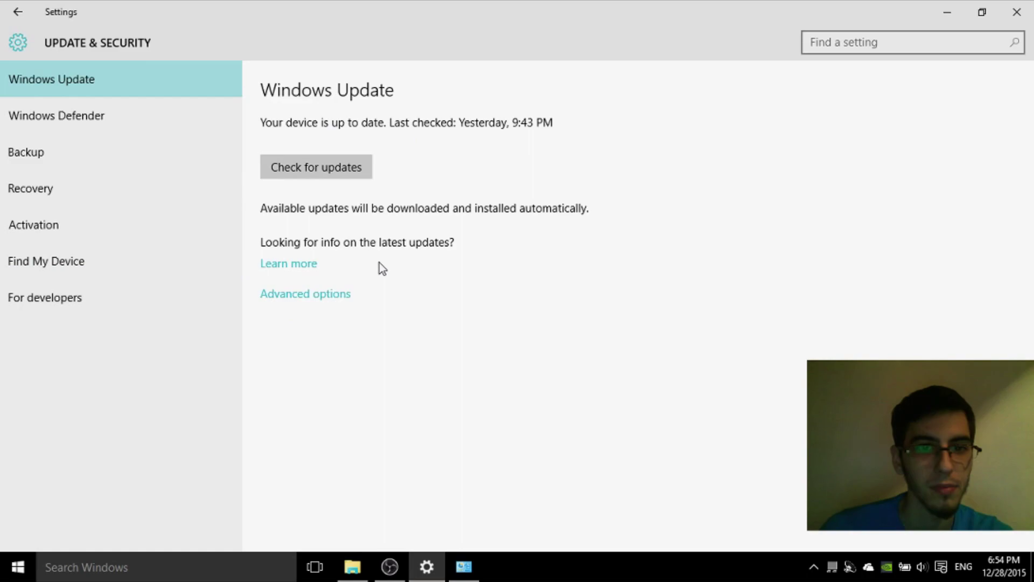
pyautogui.hotkey('alt', 'F4')
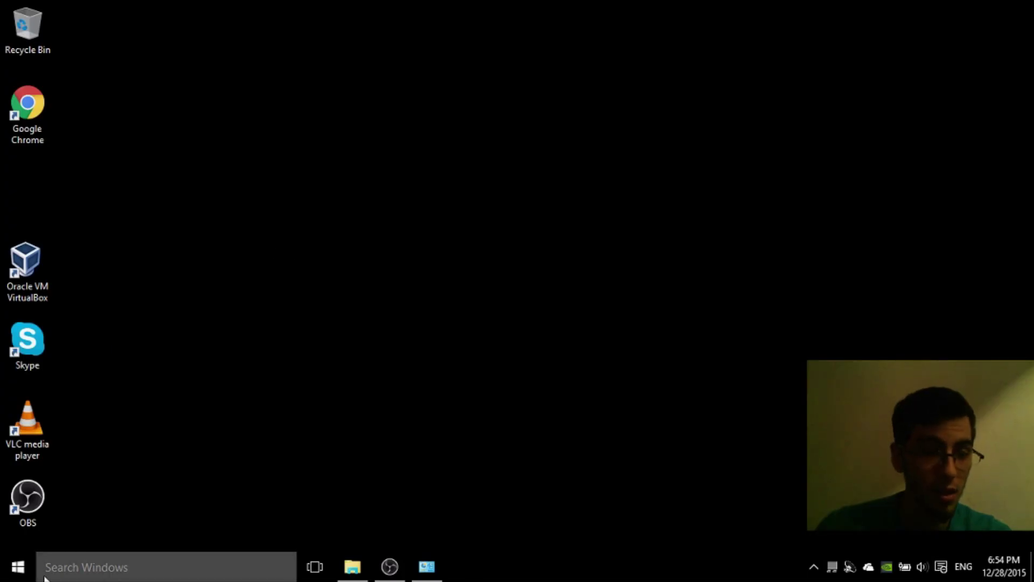
# Restore and maximize File Explorer showing This PC
pyautogui.press('super')
pyautogui.click(352, 567)
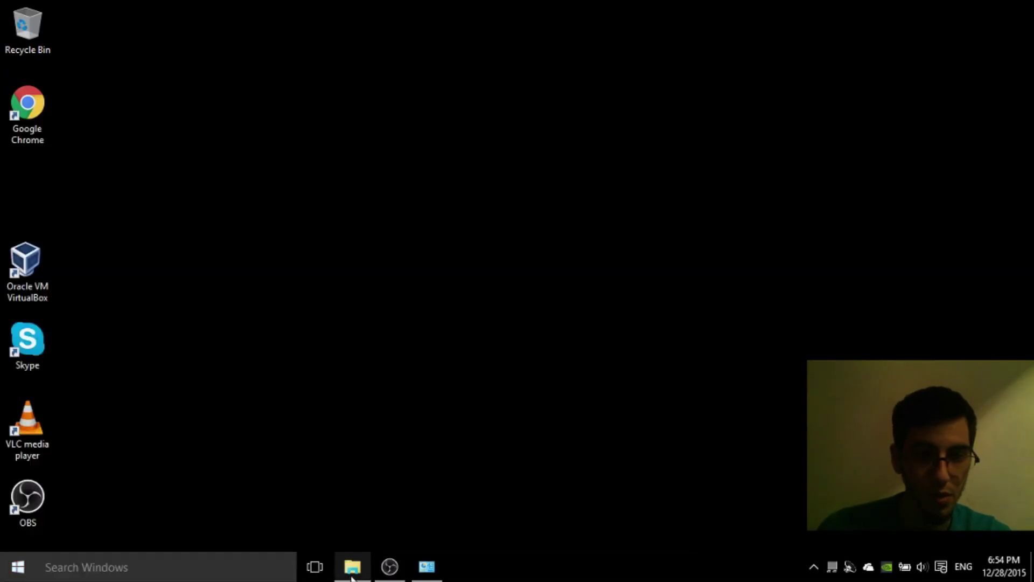
pyautogui.moveTo(741, 20); pyautogui.dragTo(334, 2)
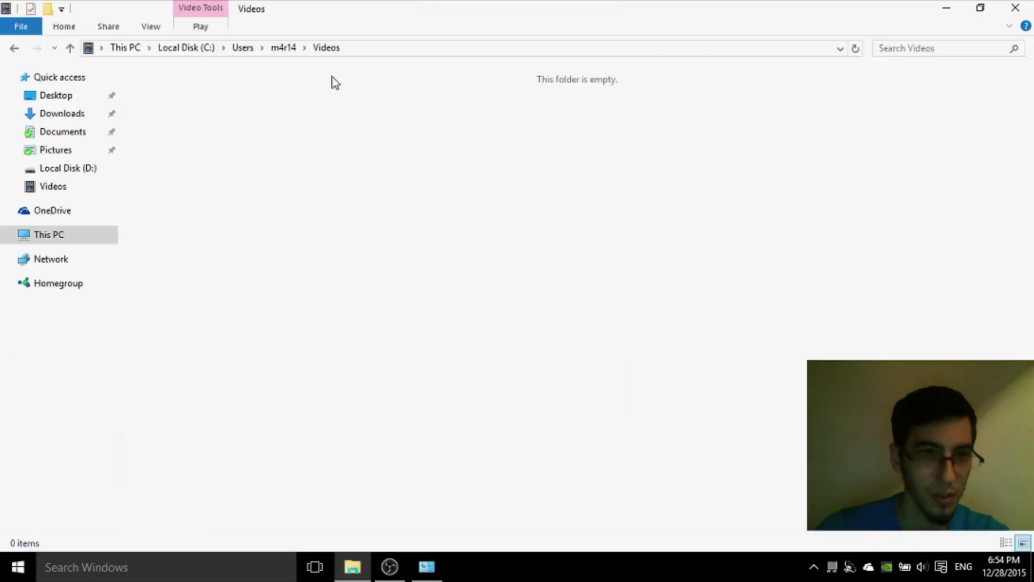
pyautogui.click(49, 235)
# Check Local Disk (C:) properties and close them without changes
pyautogui.click(242, 218)
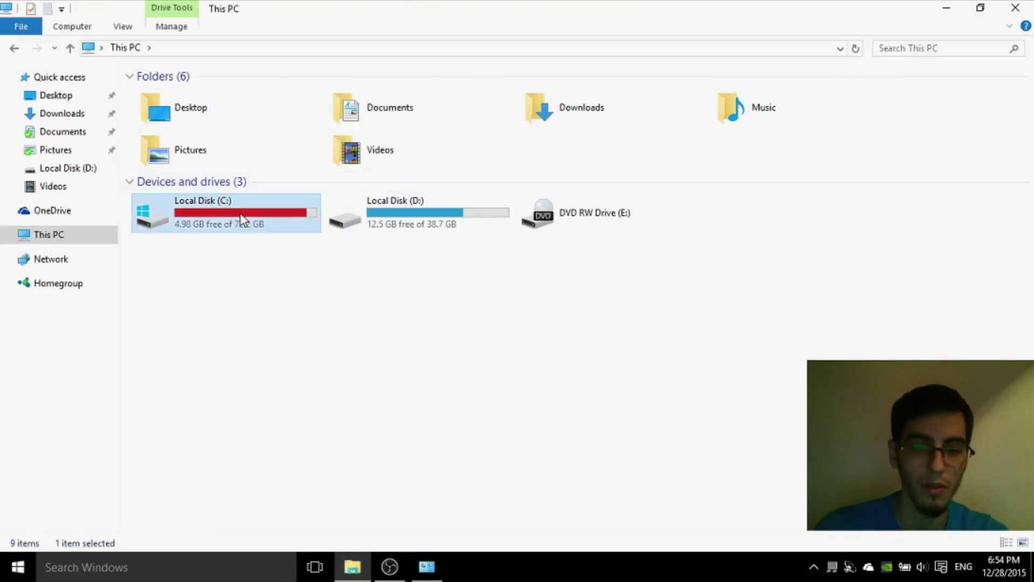
pyautogui.rightClick(241, 220)
pyautogui.click(341, 519)
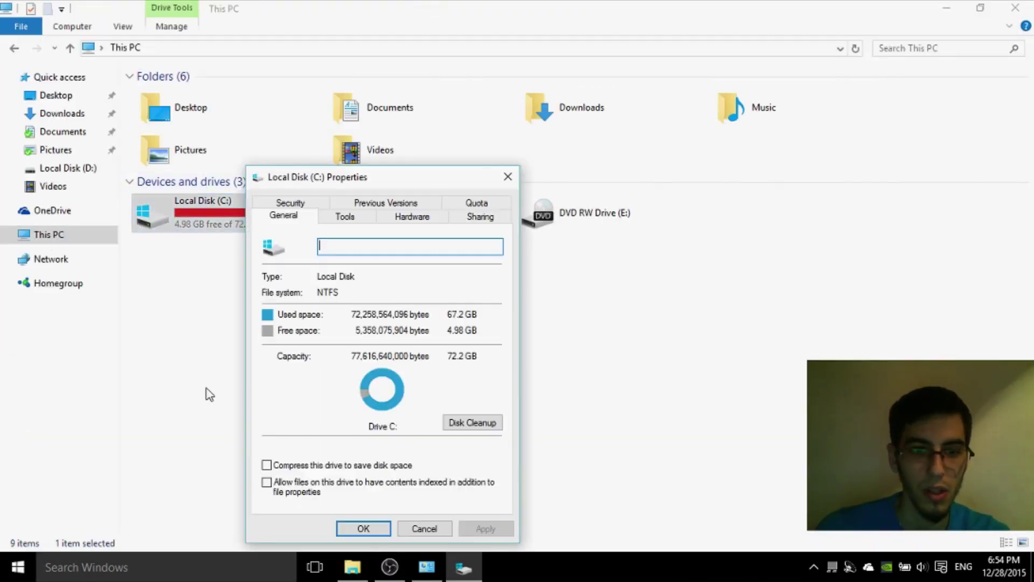
pyautogui.click(426, 529)
# Review Optimize Drives from D:'s Tools, leaving scheduled optimization Off, and close the dialogs
pyautogui.click(357, 207)
pyautogui.rightClick(358, 207)
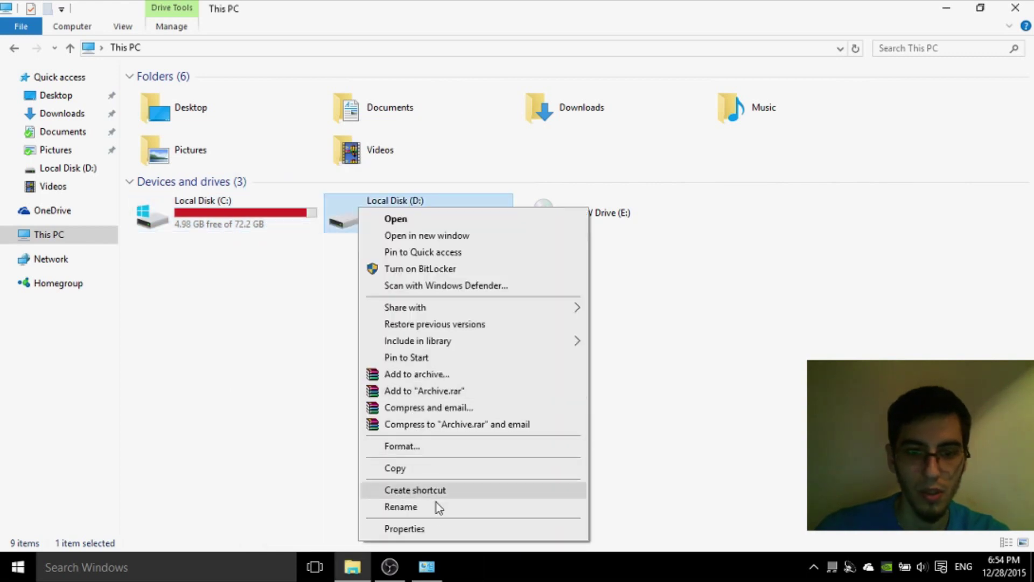
pyautogui.click(446, 529)
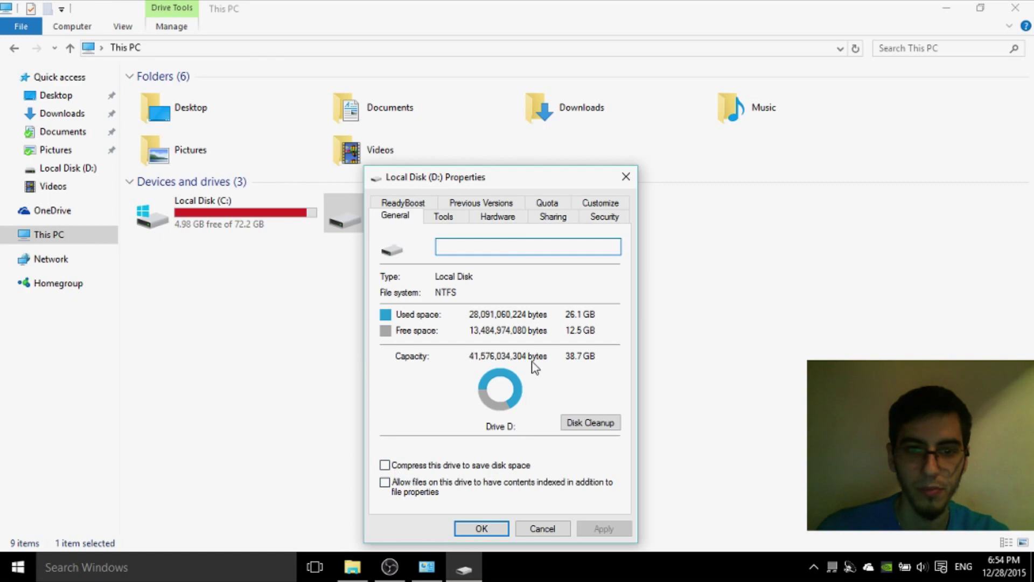
pyautogui.click(453, 219)
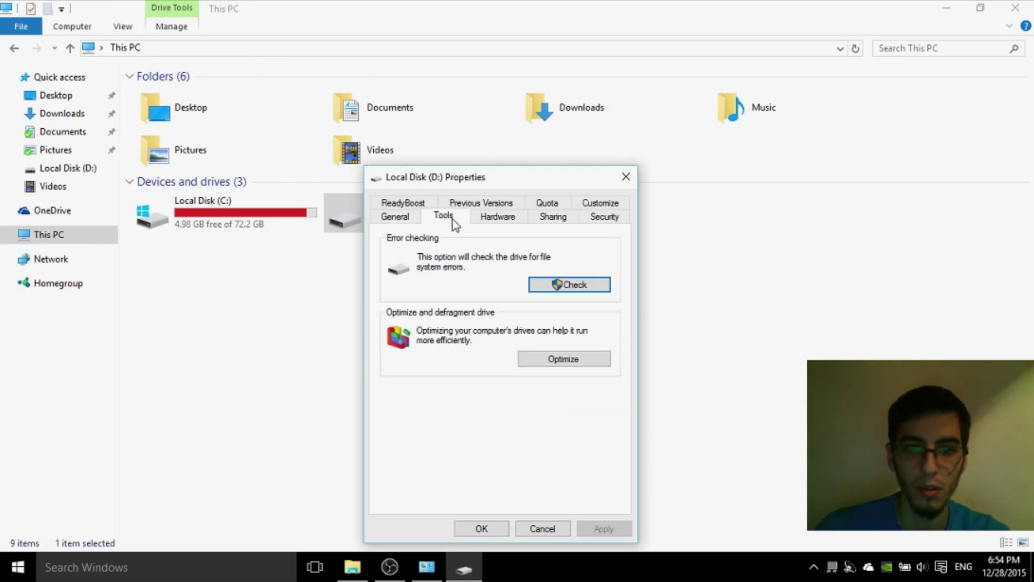
pyautogui.click(561, 354)
pyautogui.moveTo(353, 108); pyautogui.dragTo(387, 75)
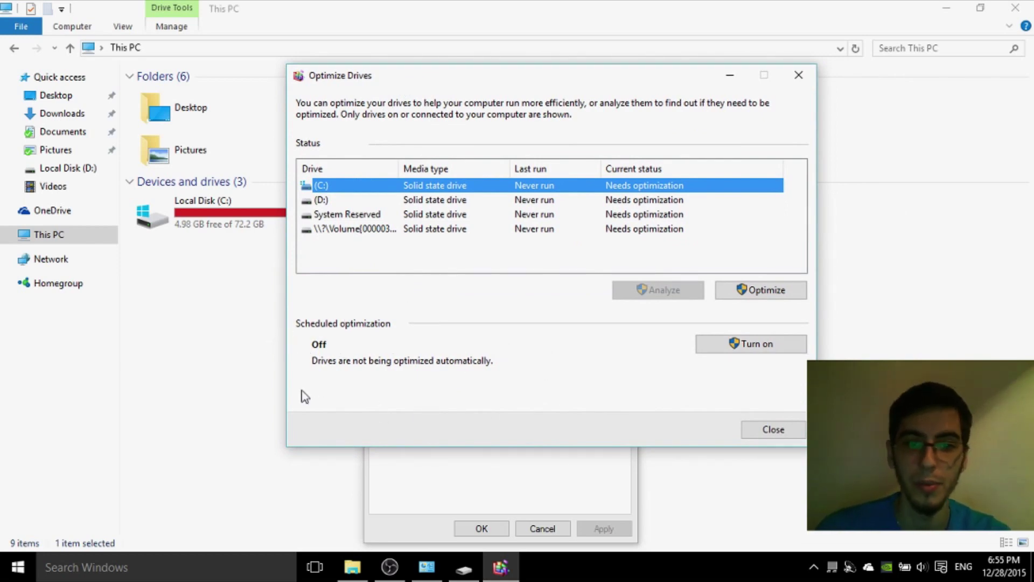
pyautogui.click(773, 429)
pyautogui.click(626, 174)
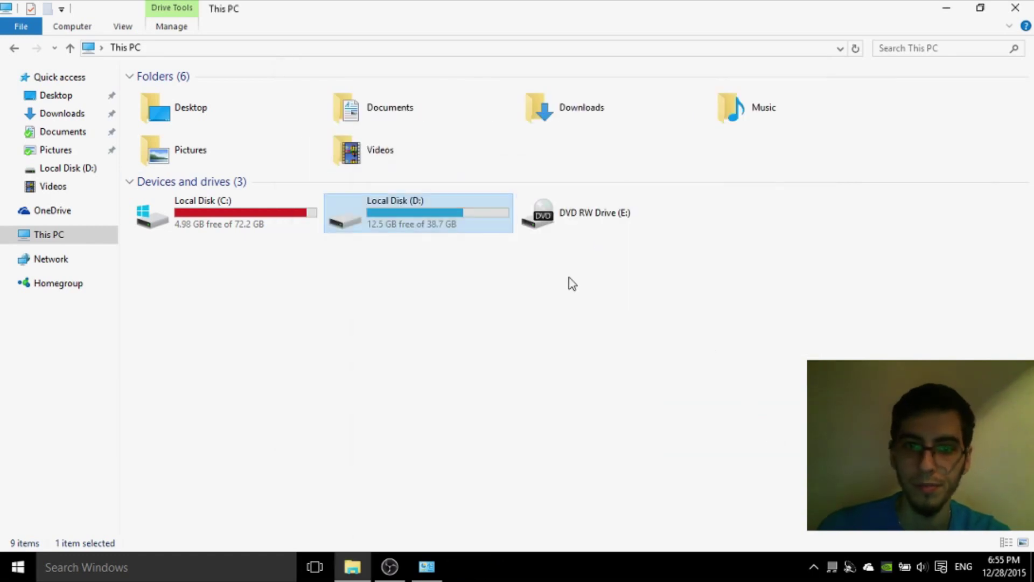
pyautogui.click(481, 252)
# Close File Explorer, then select and deselect the desktop icons
pyautogui.hotkey('alt', 'F4')
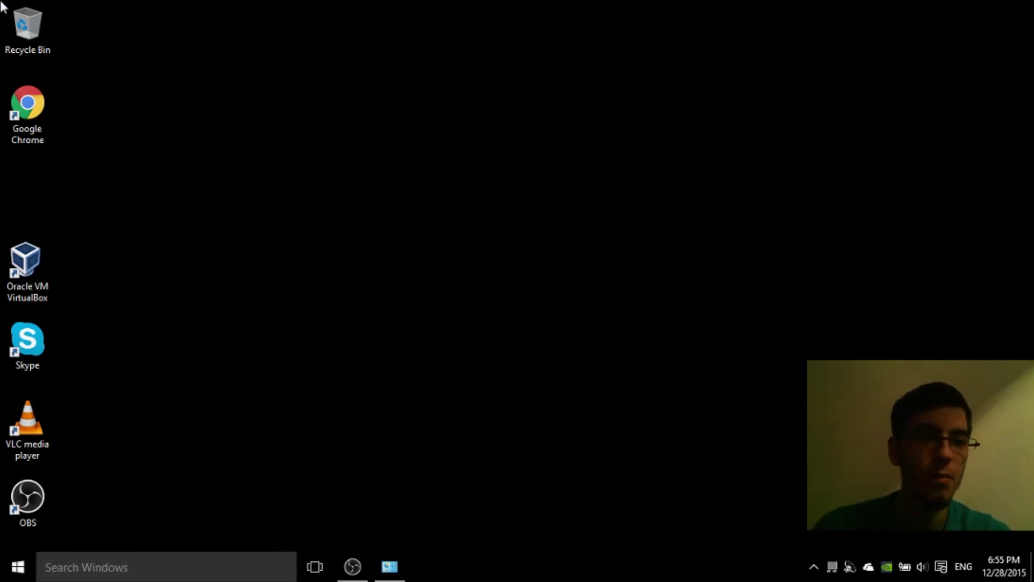
pyautogui.moveTo(2, 1); pyautogui.dragTo(292, 551)
pyautogui.click(555, 364)
# Open and dismiss the Start menu, then refresh the desktop
pyautogui.click(17, 567)
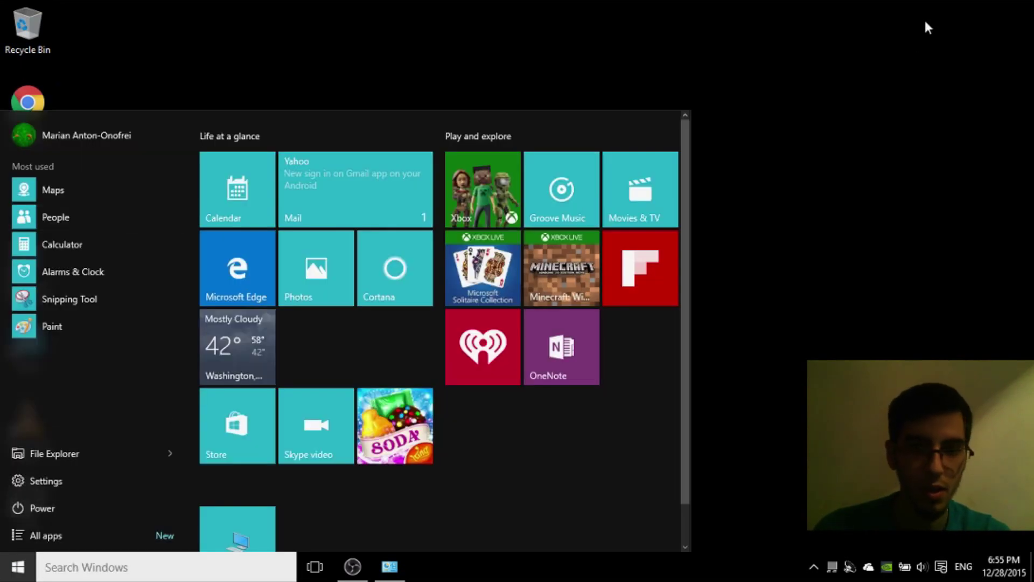
pyautogui.click(761, 48)
pyautogui.rightClick(762, 47)
pyautogui.click(636, 114)
pyautogui.rightClick(634, 114)
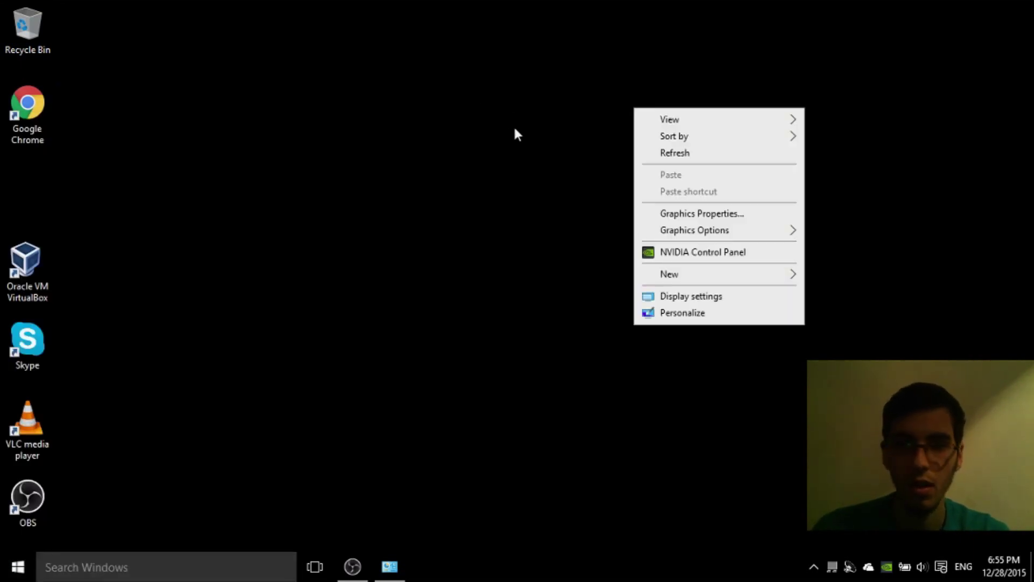
pyautogui.click(661, 160)
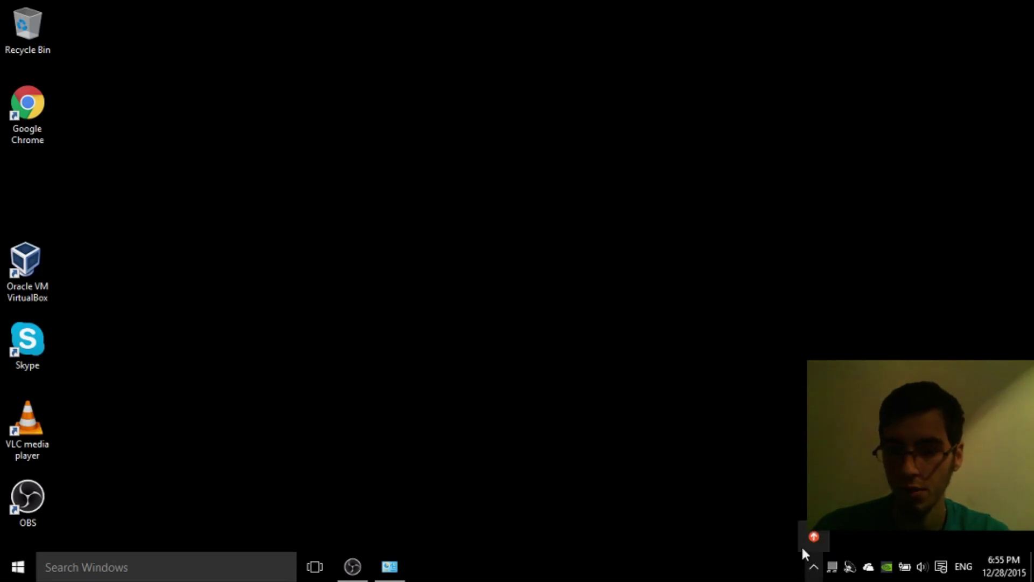
# Drag selection boxes across the desktop and open and close the Start menu
pyautogui.moveTo(215, 30); pyautogui.dragTo(903, 484)
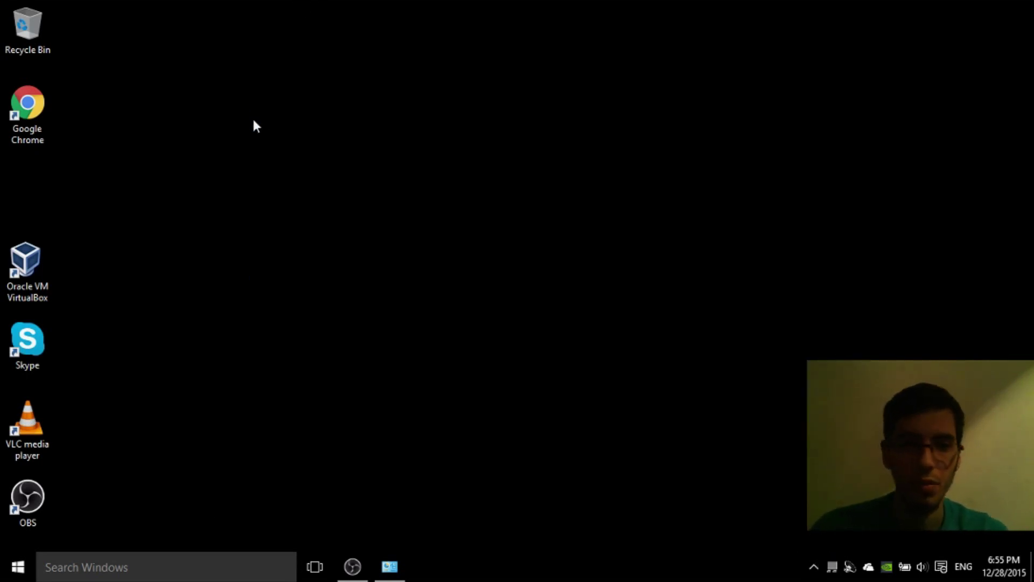
pyautogui.moveTo(1, 140); pyautogui.dragTo(501, 188)
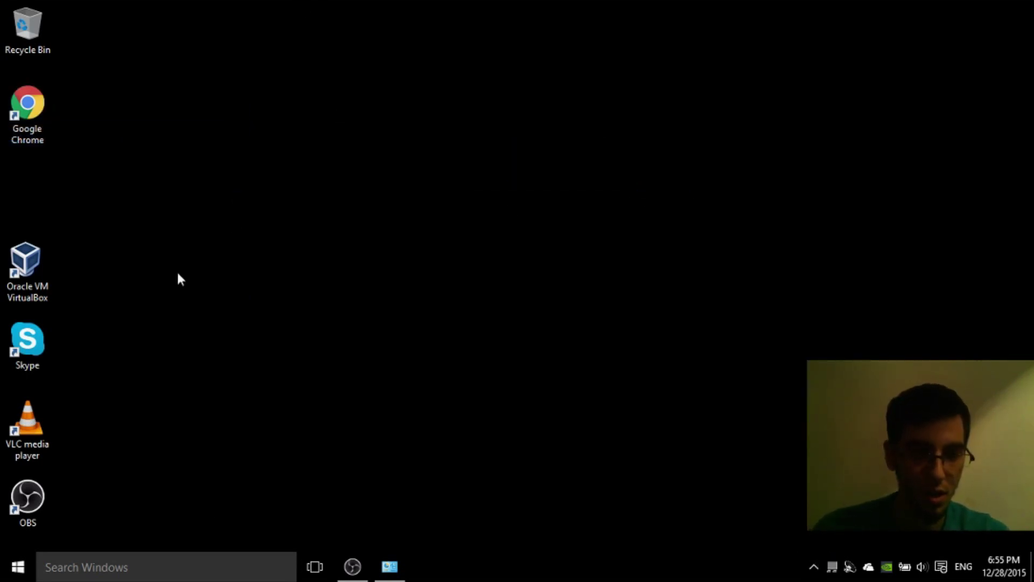
pyautogui.click(3, 554)
pyautogui.click(3, 555)
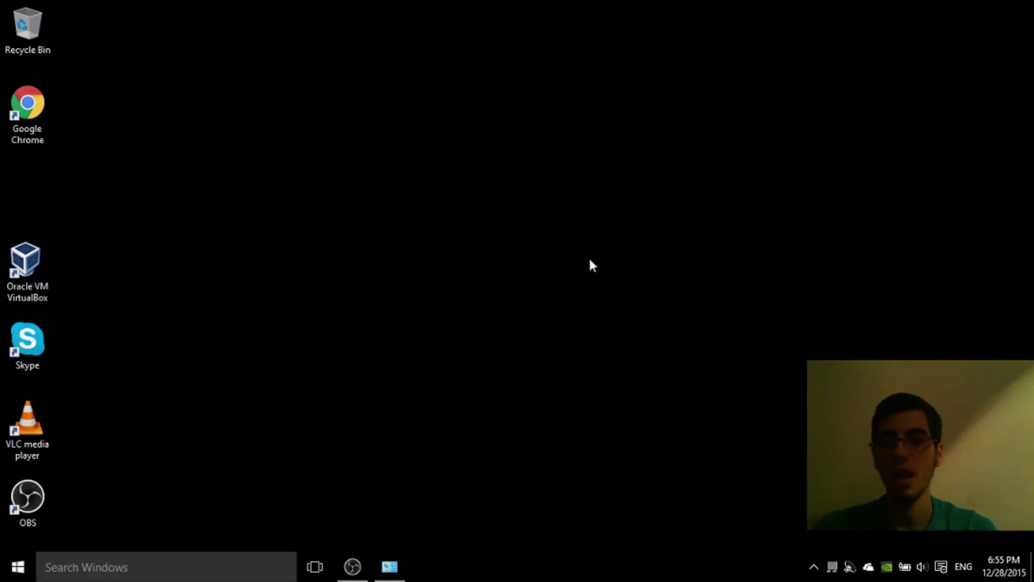